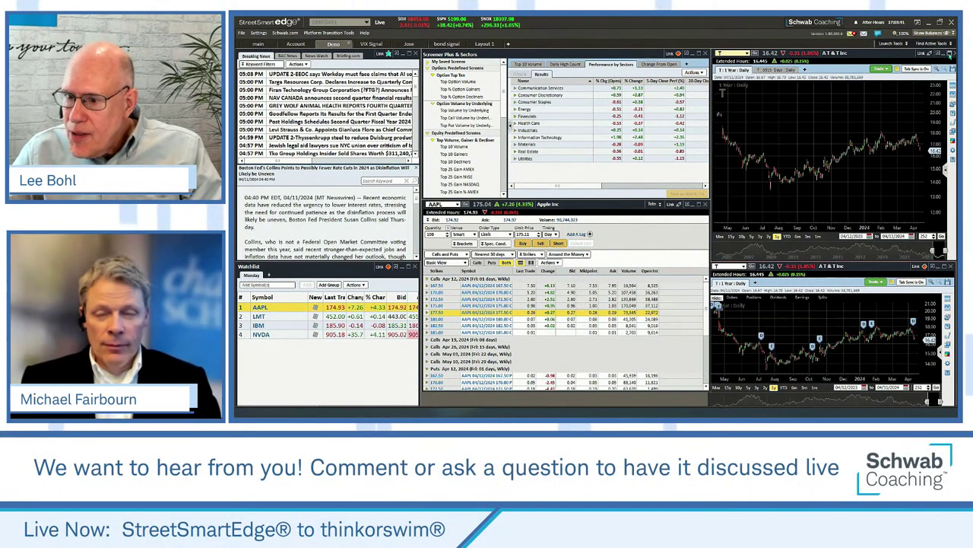
Maximize the AT&T daily chart within the layout and look over its graph style options
{"action": "left_click", "coordinate": [942, 53]}
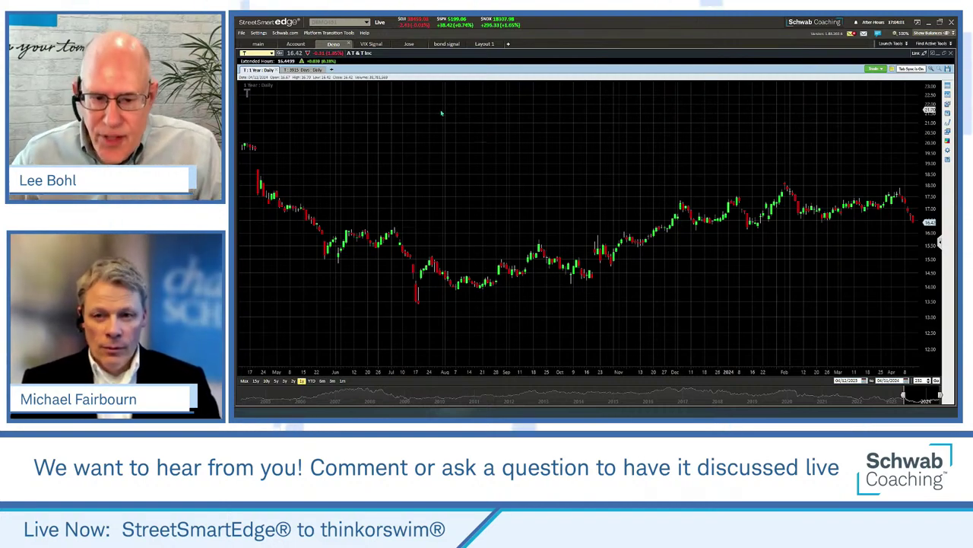
{"action": "right_click", "coordinate": [441, 113]}
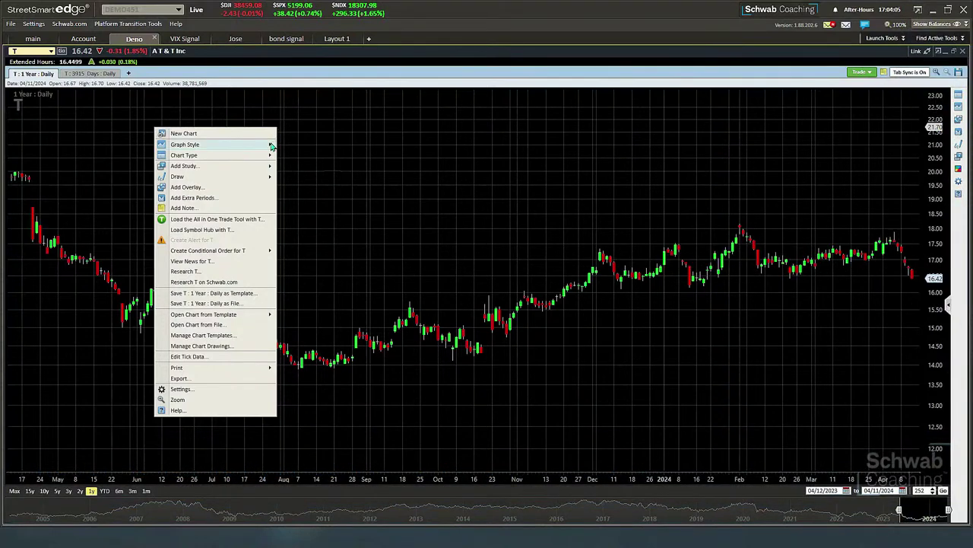
{"action": "mouse_move", "coordinate": [273, 146]}
{"action": "mouse_move", "coordinate": [181, 148]}
{"action": "left_click", "coordinate": [385, 108]}
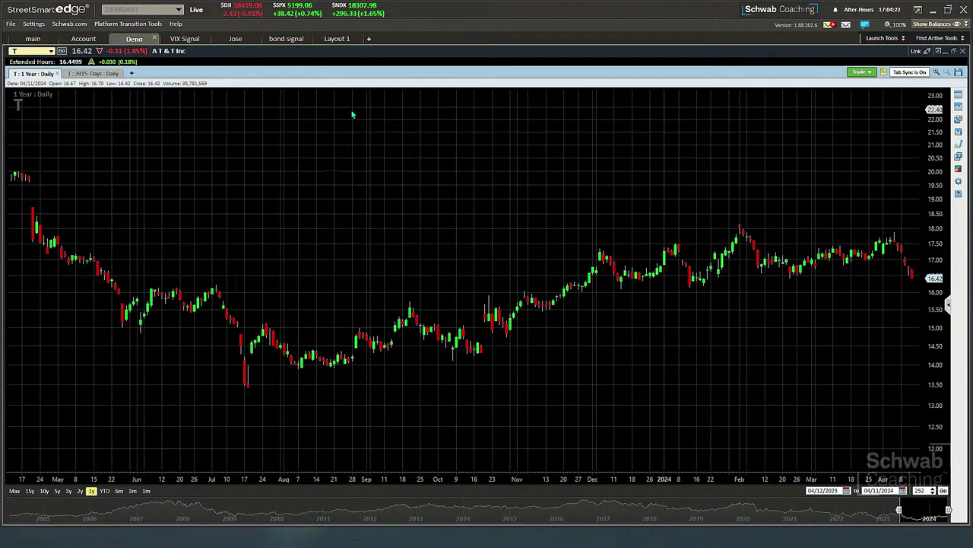
Switch to thinkorswim and open the Appearance settings for the T chart
{"action": "key", "text": "alt+Tab"}
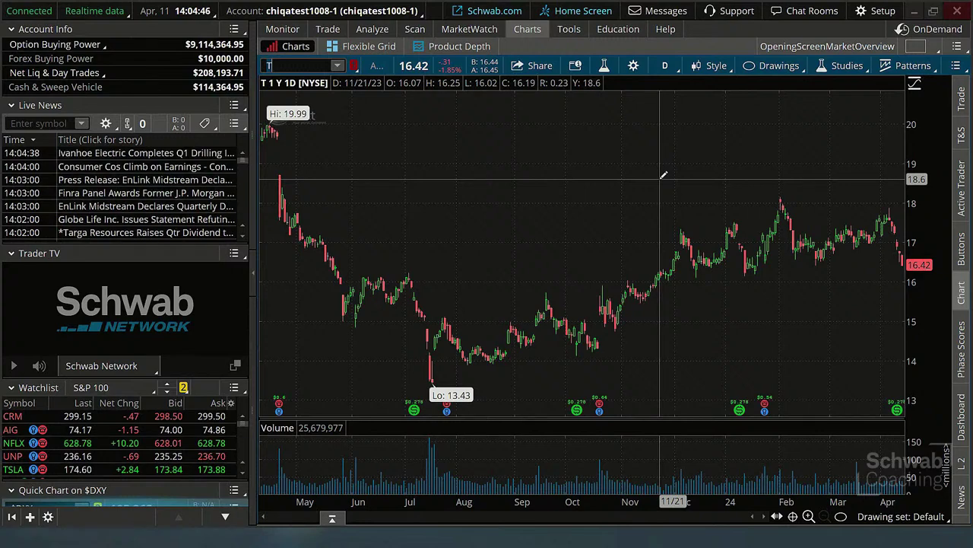
{"action": "left_click", "coordinate": [634, 65]}
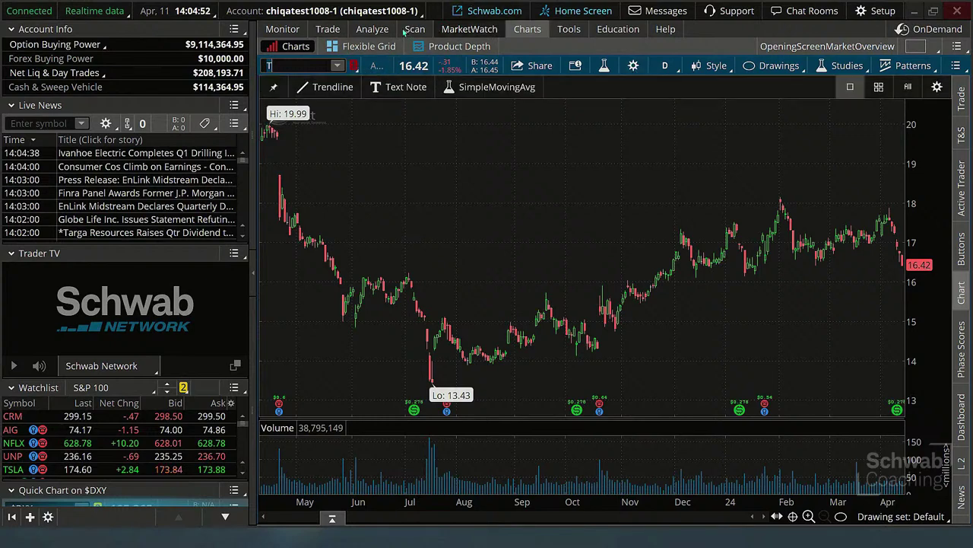
{"action": "left_click", "coordinate": [415, 30]}
{"action": "left_click", "coordinate": [534, 30]}
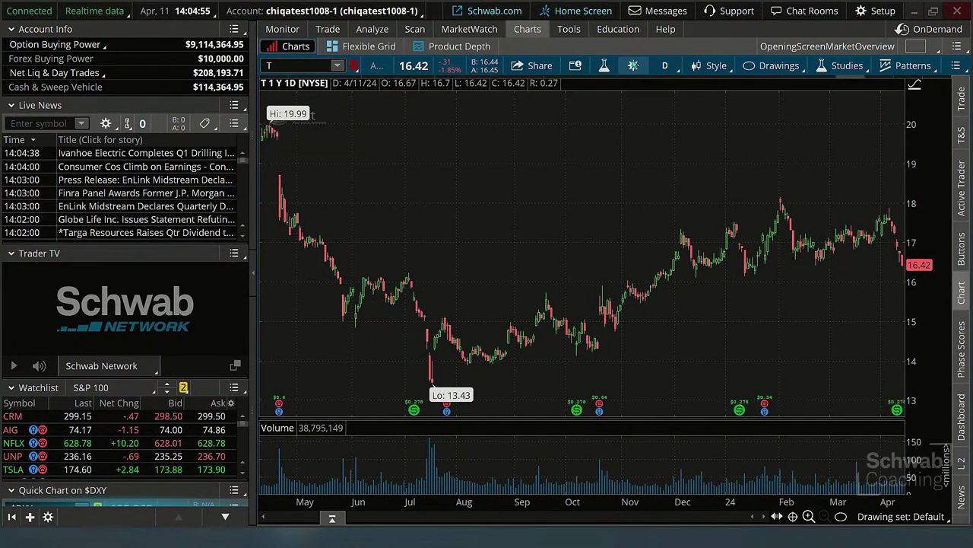
{"action": "left_click", "coordinate": [634, 65]}
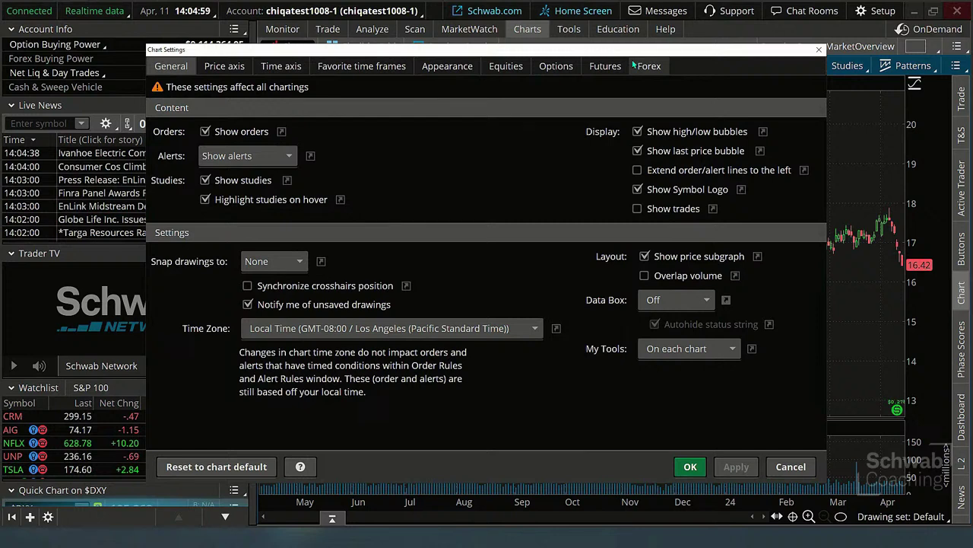
{"action": "left_click", "coordinate": [450, 67]}
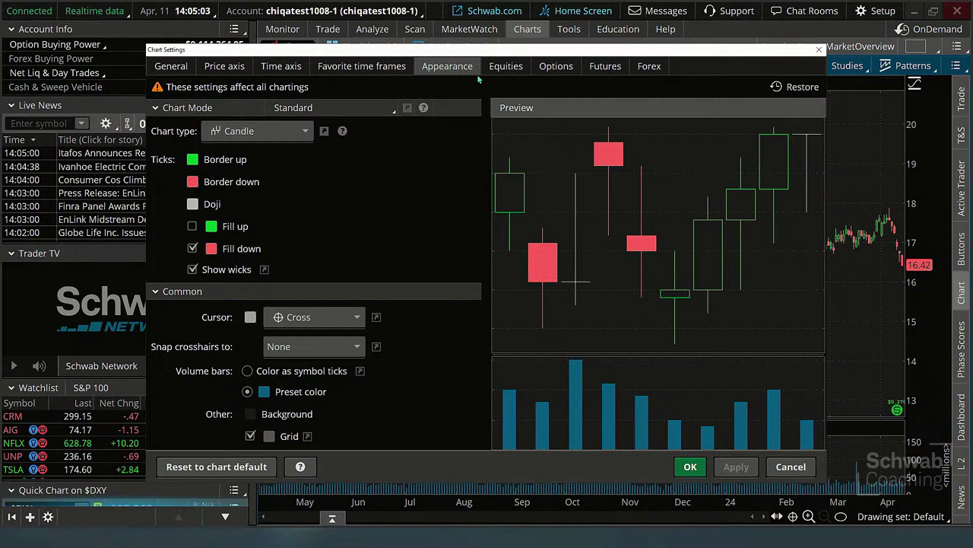
Preview the Candle trend, Line and Area chart types in turn
{"action": "left_click", "coordinate": [296, 134]}
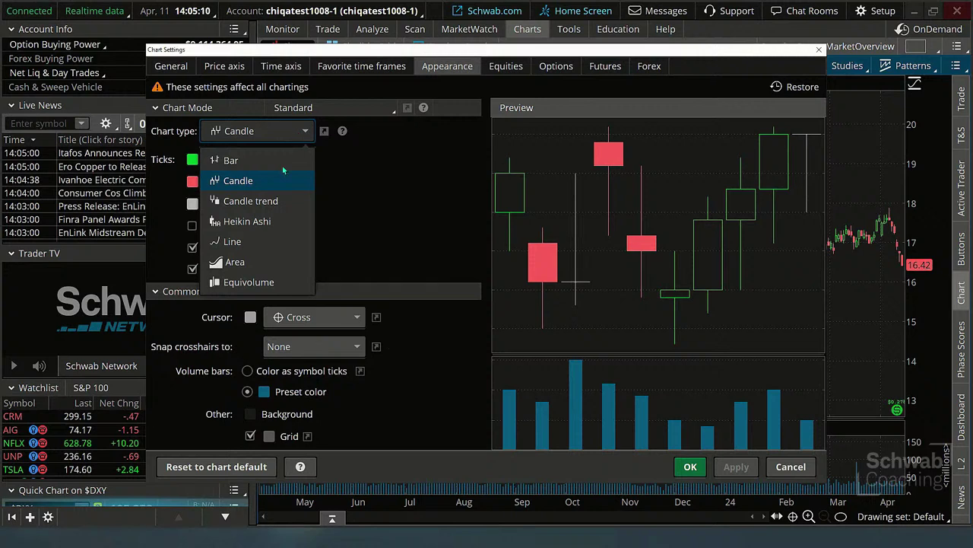
{"action": "left_click", "coordinate": [247, 202]}
{"action": "left_click", "coordinate": [282, 128]}
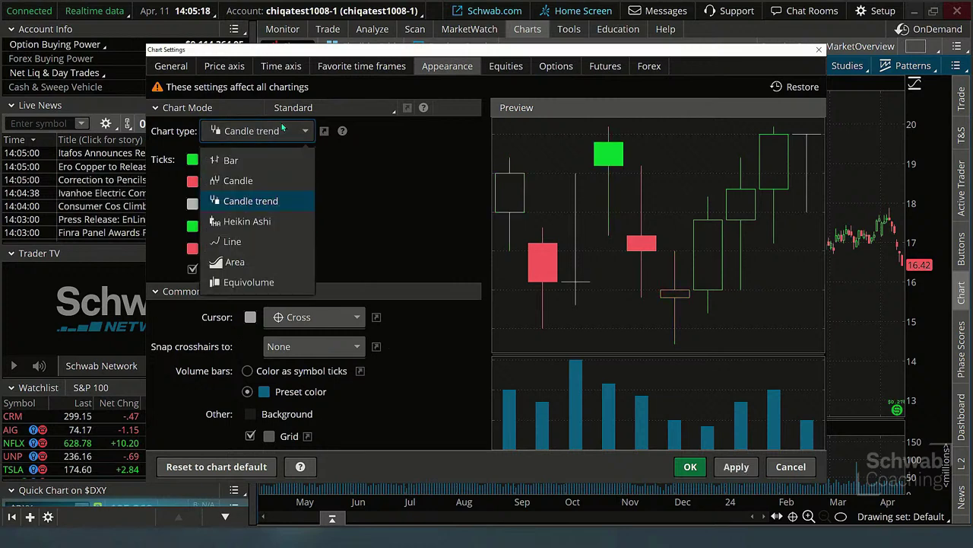
{"action": "left_click", "coordinate": [233, 242]}
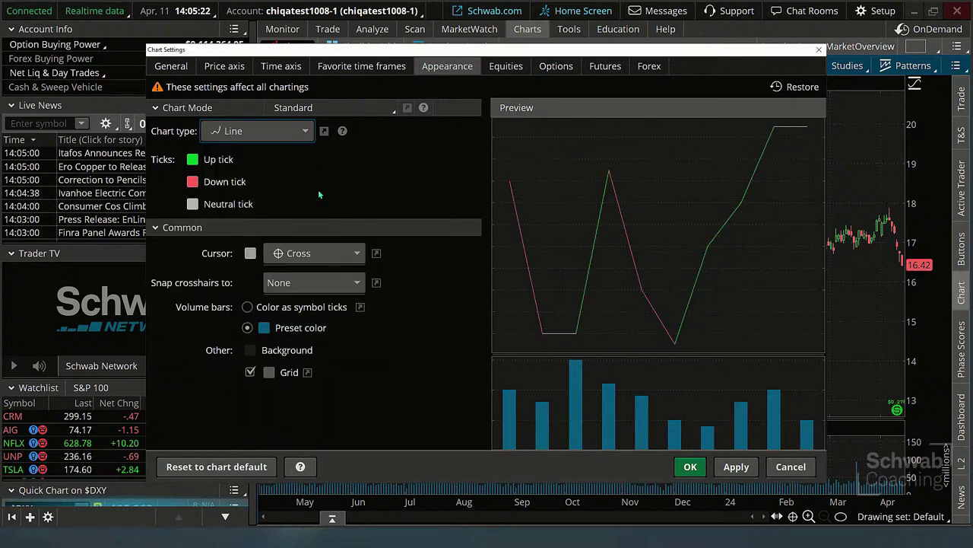
{"action": "left_click", "coordinate": [295, 134]}
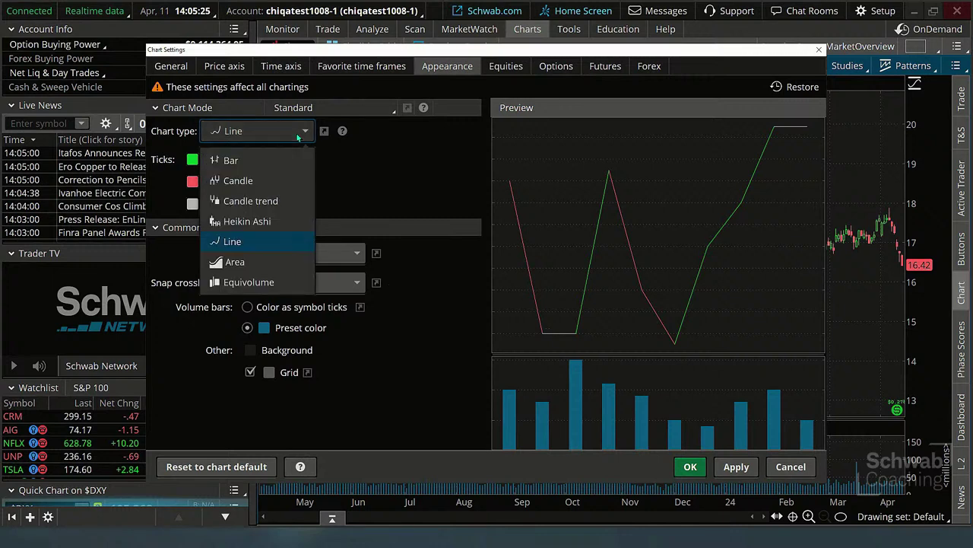
{"action": "left_click", "coordinate": [258, 262]}
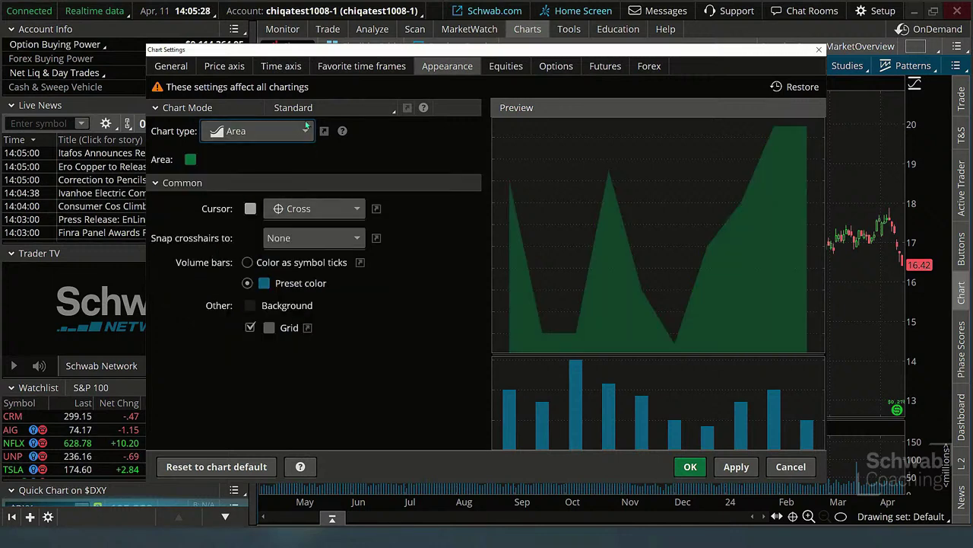
Set the chart type to Candle and apply the chart settings
{"action": "left_click", "coordinate": [259, 131]}
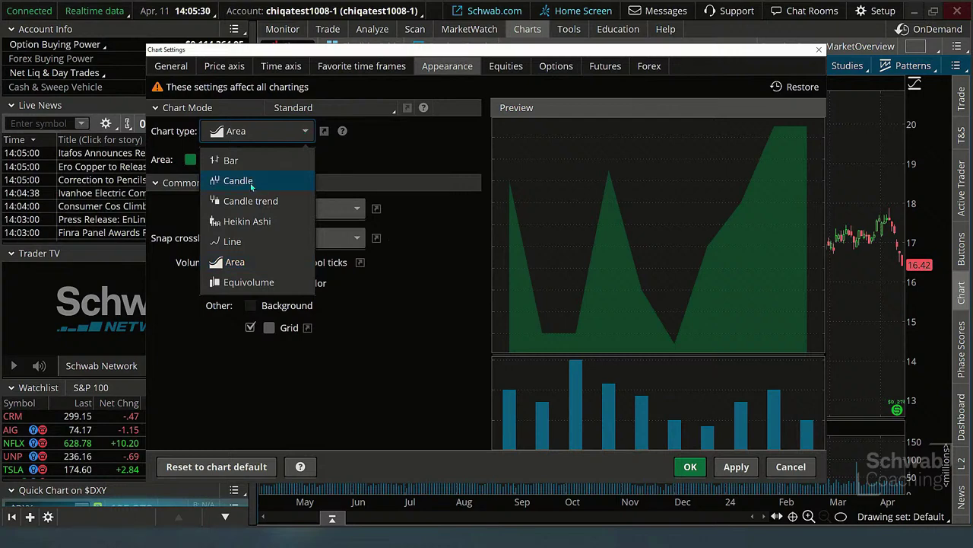
{"action": "left_click", "coordinate": [251, 181]}
{"action": "left_click", "coordinate": [735, 466]}
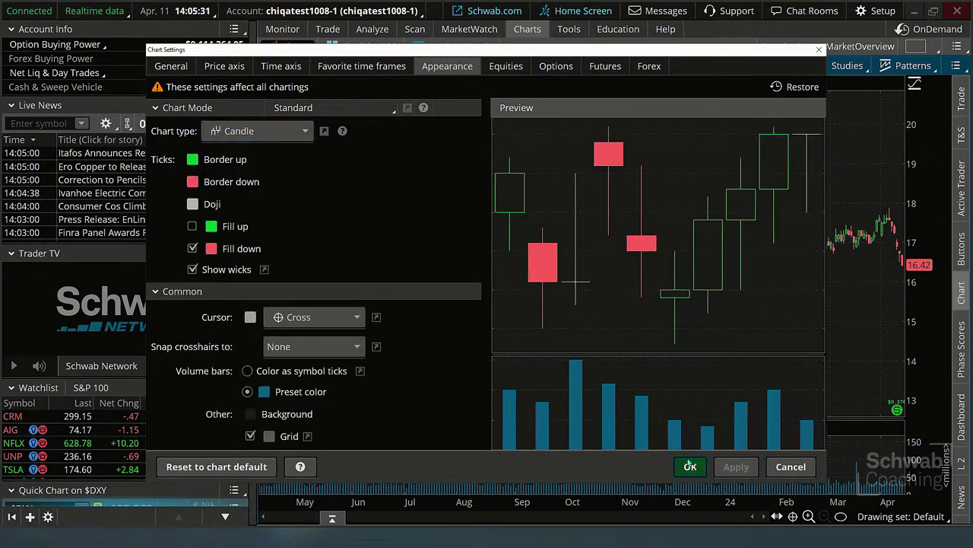
{"action": "left_click", "coordinate": [689, 466]}
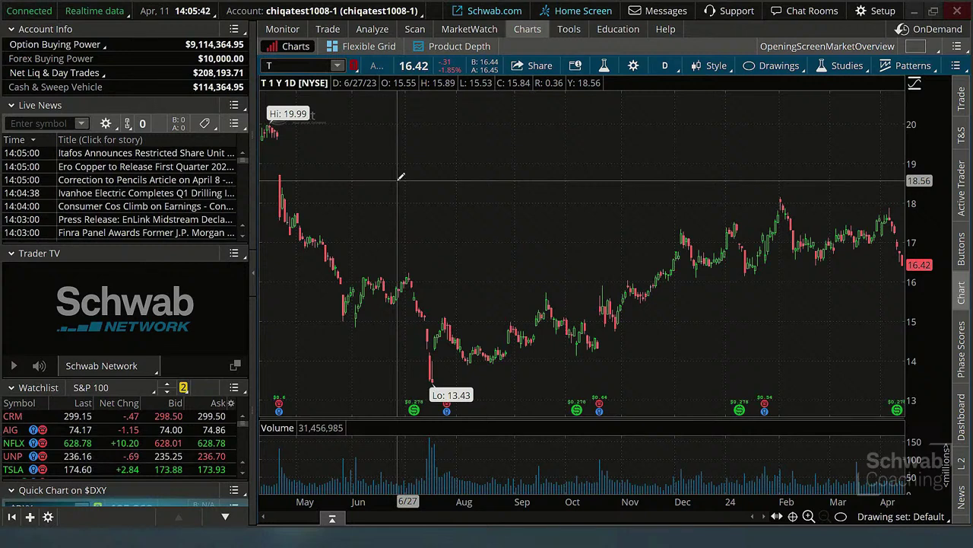
Switch to StreetSmart Edge and change the AT&T chart to weekly candles
{"action": "key", "text": "alt+Tab"}
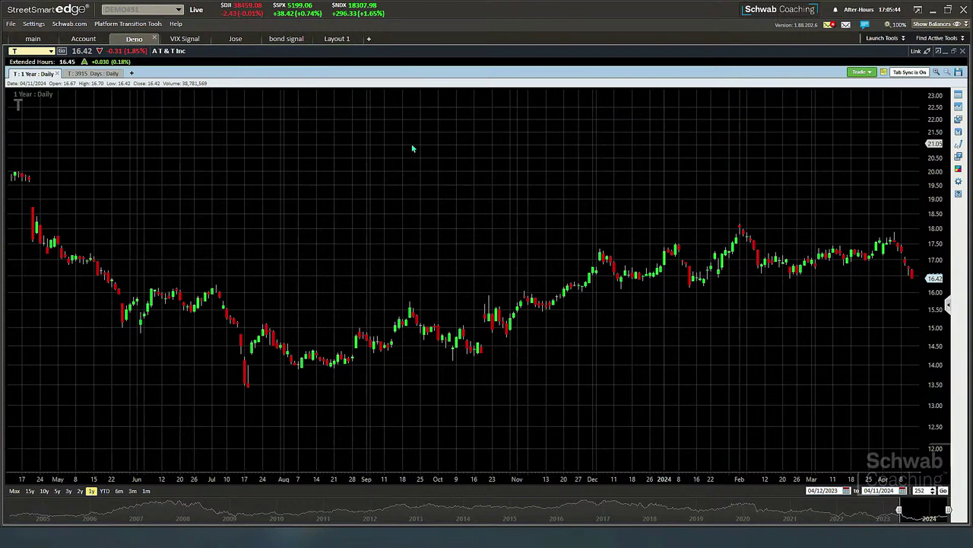
{"action": "right_click", "coordinate": [413, 148]}
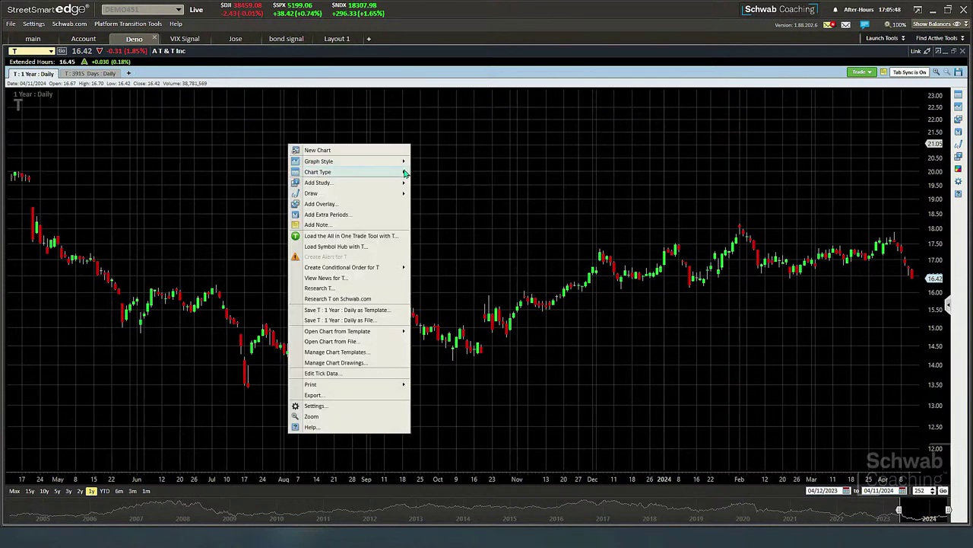
{"action": "mouse_move", "coordinate": [406, 173]}
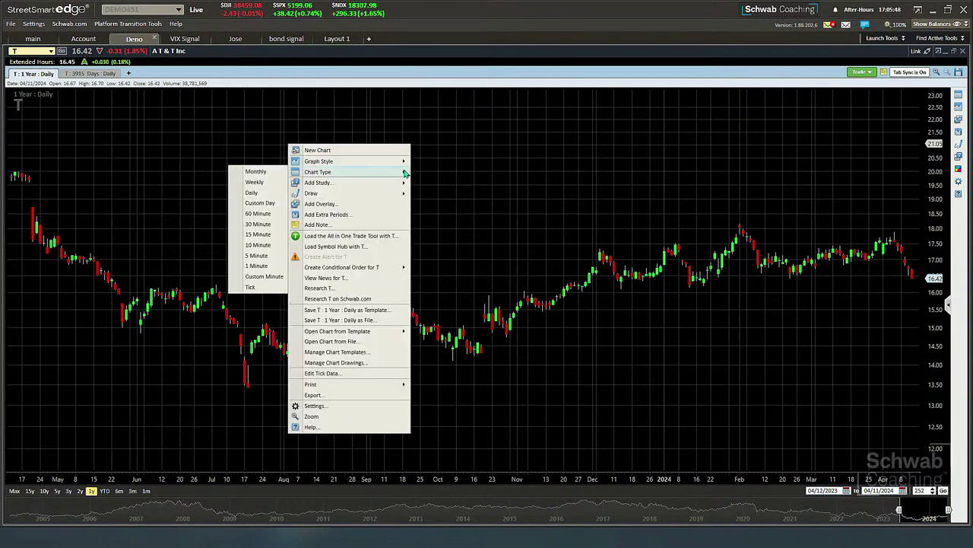
{"action": "left_click", "coordinate": [253, 182]}
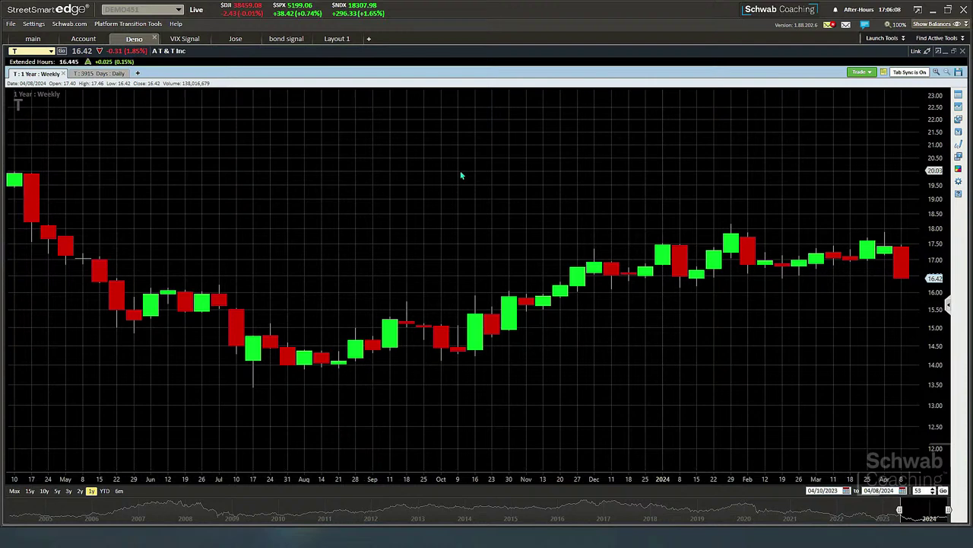
Switch to thinkorswim and start adding a time frame to the favorite chart time frames
{"action": "key", "text": "alt+Tab"}
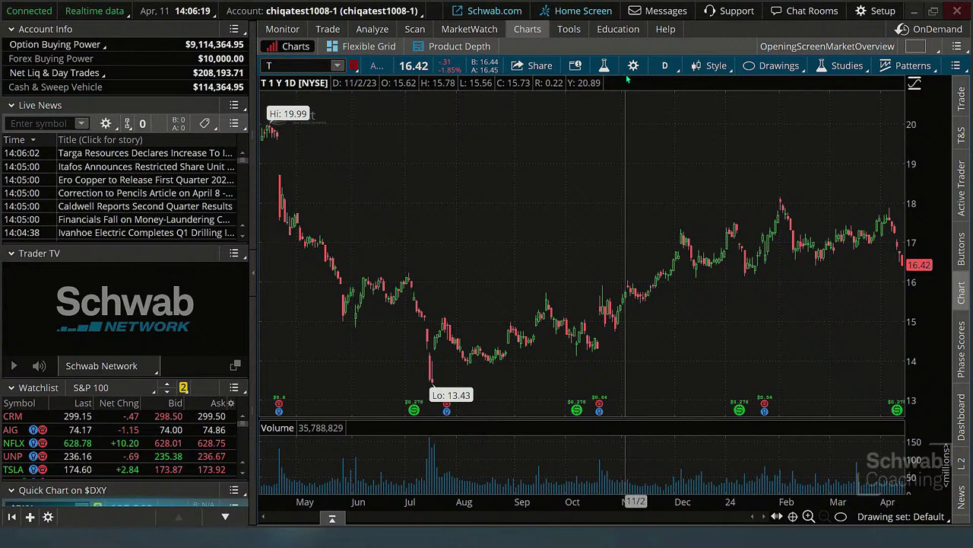
{"action": "left_click", "coordinate": [666, 67]}
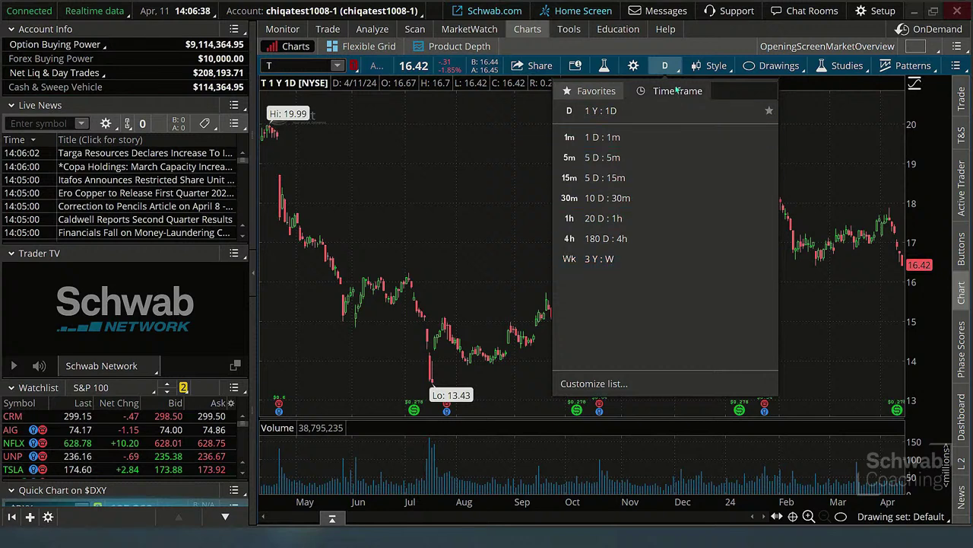
{"action": "left_click", "coordinate": [601, 383]}
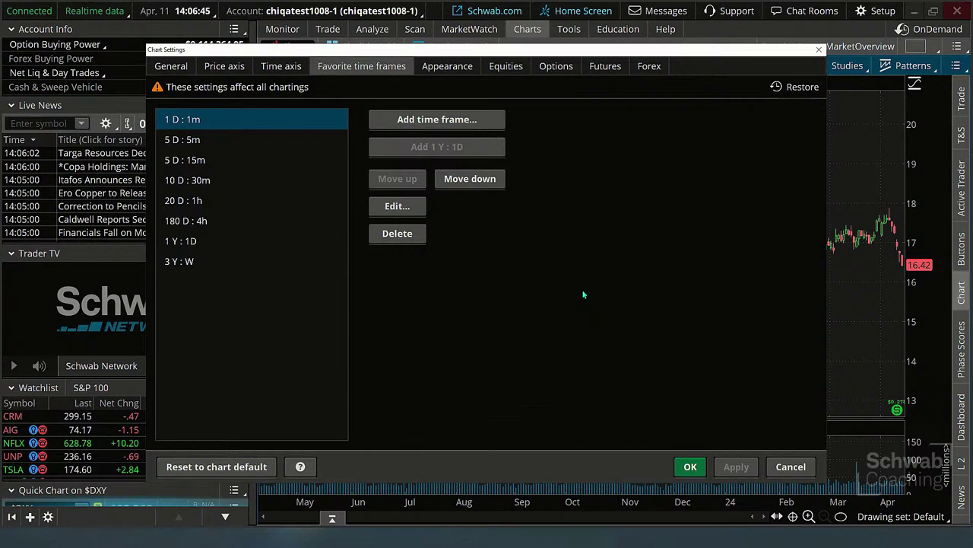
{"action": "left_click", "coordinate": [470, 120]}
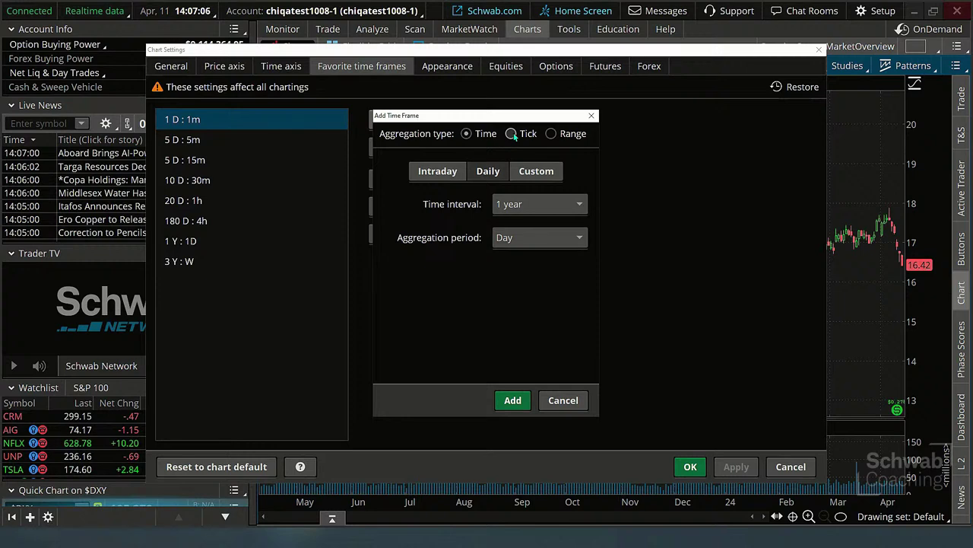
Try out the Intraday aggregation periods for the new time frame
{"action": "left_click", "coordinate": [454, 172]}
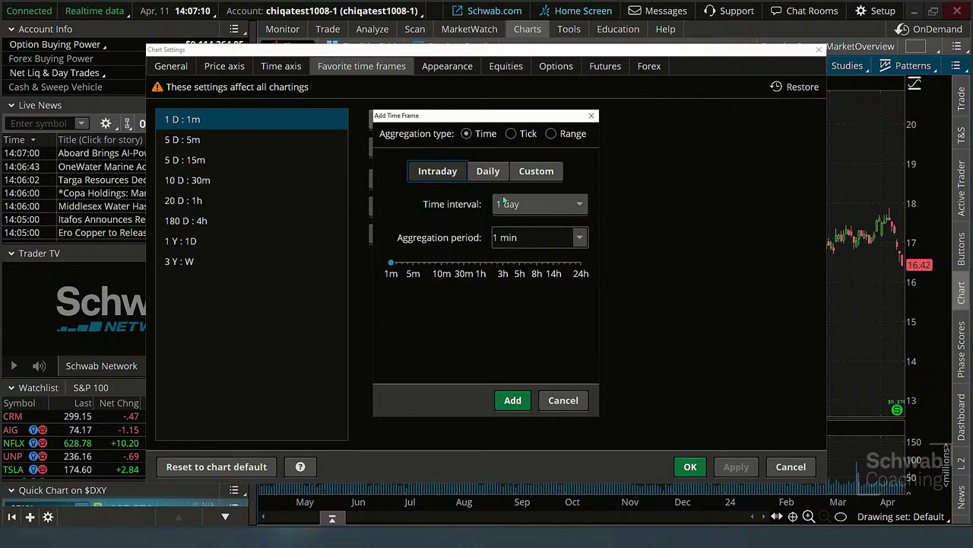
{"action": "left_click", "coordinate": [409, 264]}
{"action": "mouse_move", "coordinate": [410, 265]}
{"action": "left_mouse_down"}
{"action": "mouse_move", "coordinate": [456, 266]}
{"action": "mouse_move", "coordinate": [390, 263]}
{"action": "left_mouse_up"}
Add a Daily favorite time frame with a 2-year interval and Day aggregation, and apply the chart settings
{"action": "left_click", "coordinate": [495, 173]}
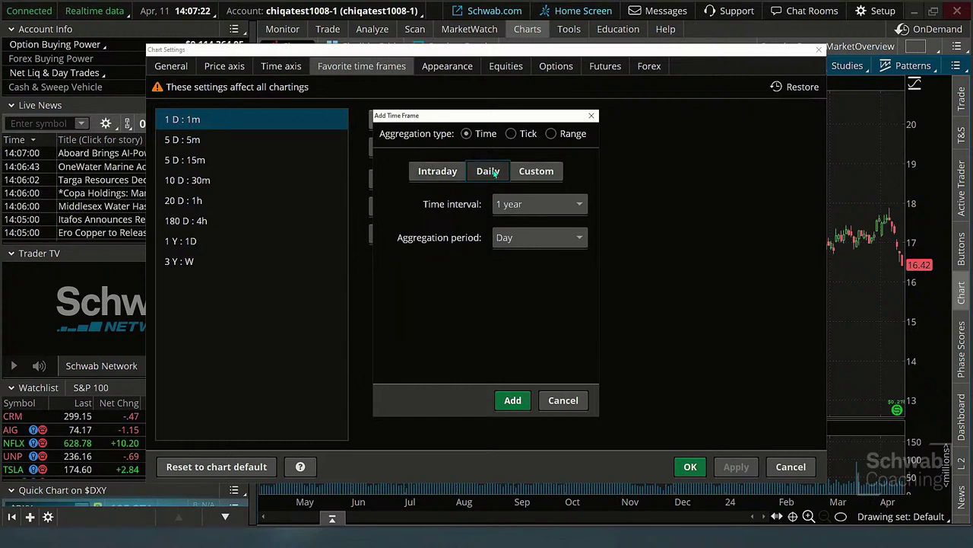
{"action": "left_click", "coordinate": [543, 208]}
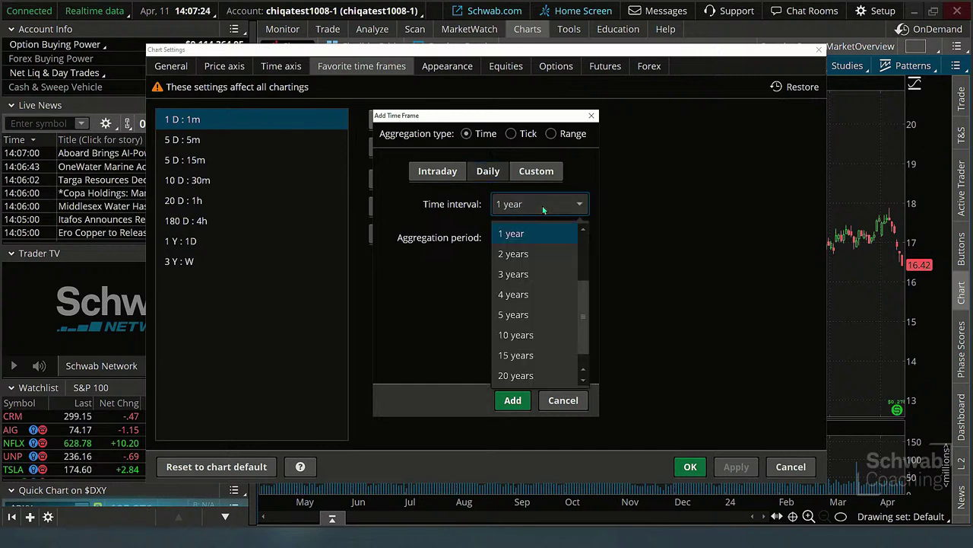
{"action": "left_click", "coordinate": [522, 254]}
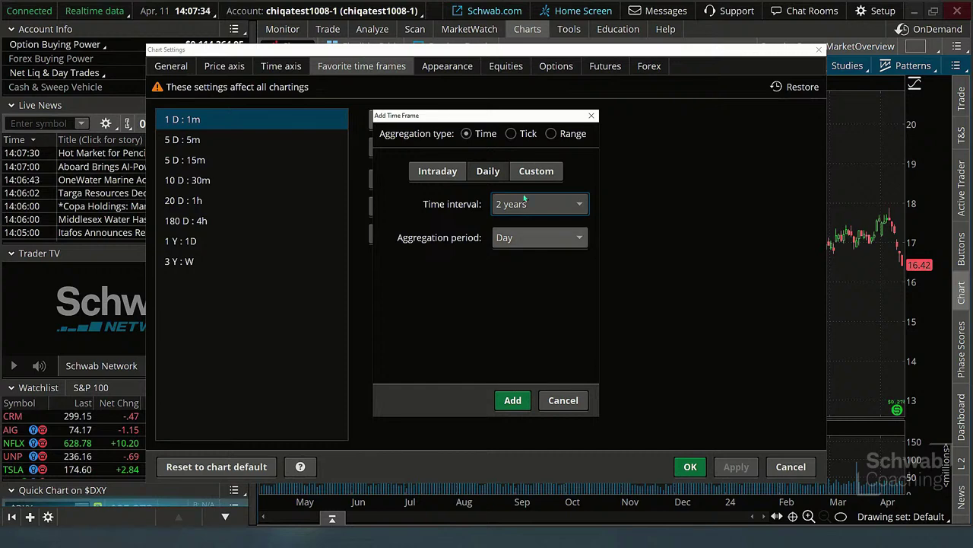
{"action": "left_click", "coordinate": [512, 400]}
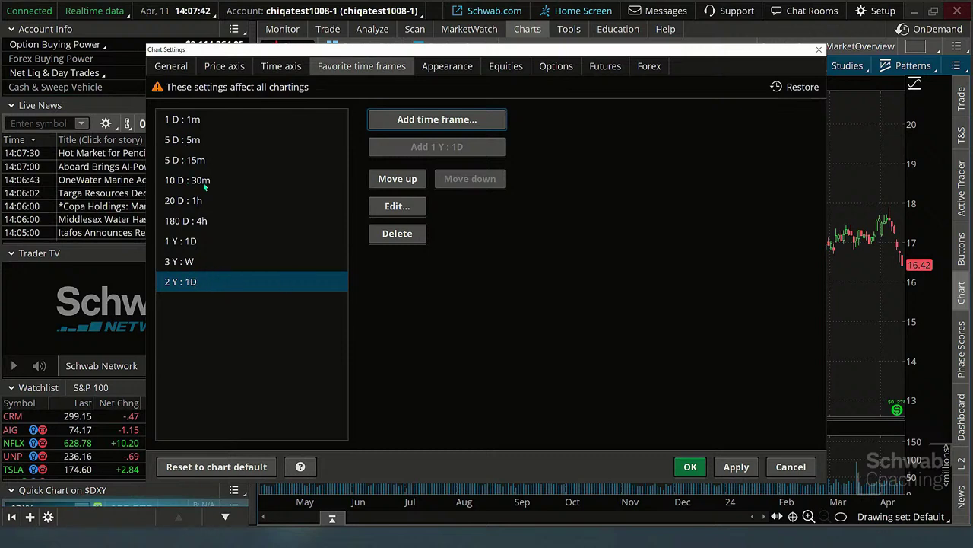
{"action": "left_click", "coordinate": [737, 467]}
{"action": "left_click", "coordinate": [690, 466]}
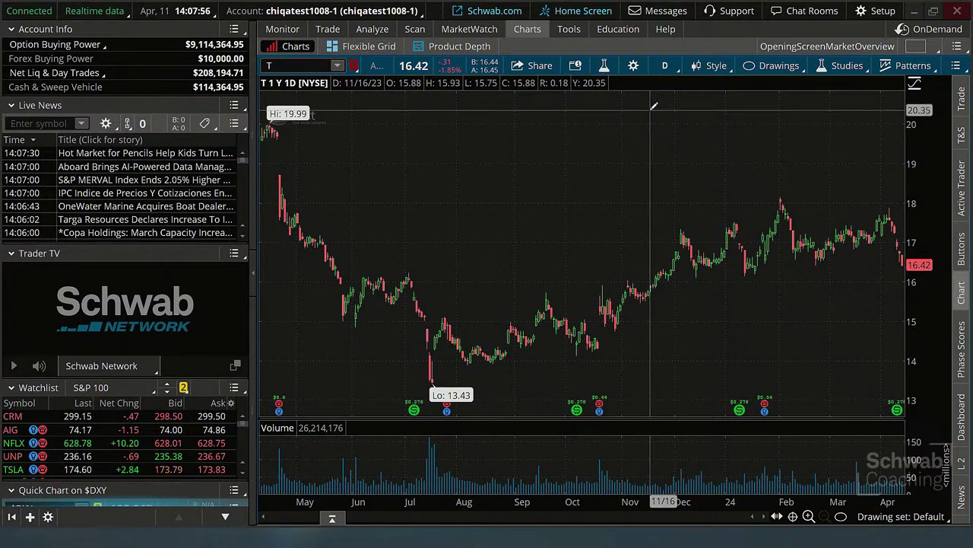
Show the T chart with the 2 Y : 1D favorite time frame and collapse the gadget sidebar
{"action": "left_click", "coordinate": [665, 65]}
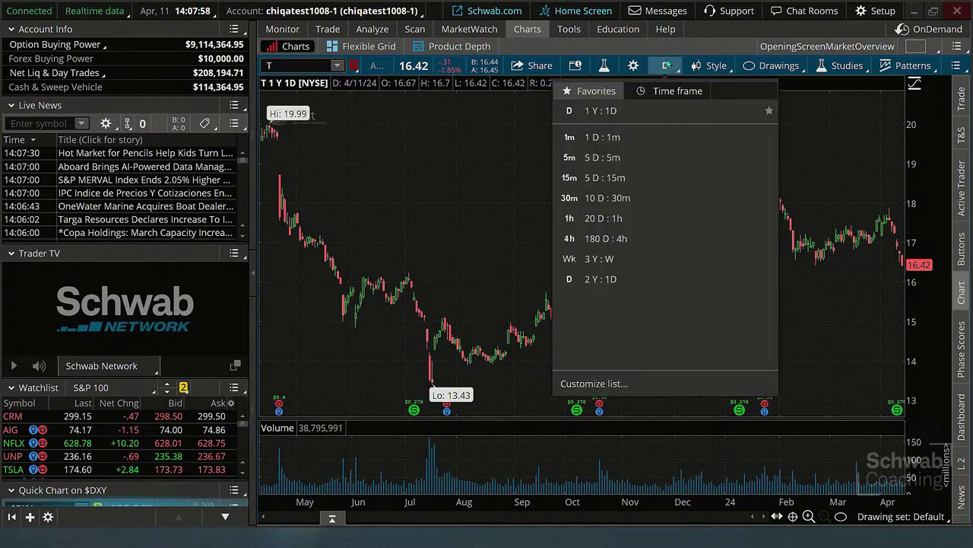
{"action": "left_click", "coordinate": [607, 280]}
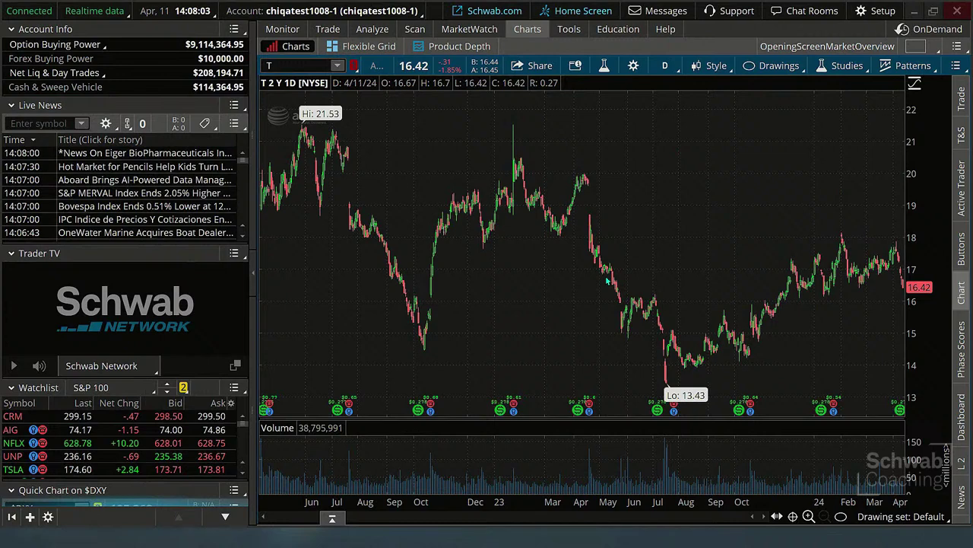
{"action": "left_click", "coordinate": [253, 273]}
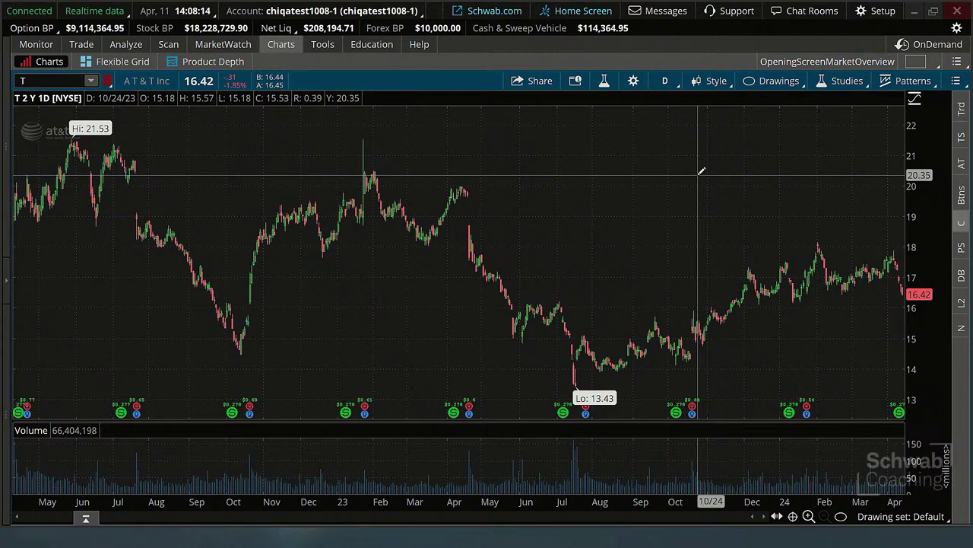
Move the 2 Y : 1D time frame above 3 Y : W in the favorite time frames and save the chart settings
{"action": "left_click", "coordinate": [666, 81]}
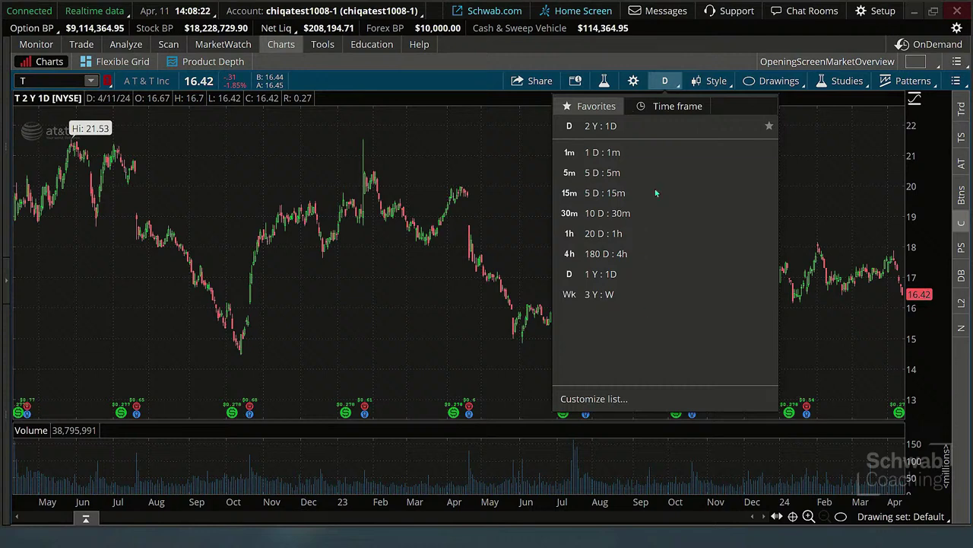
{"action": "left_click", "coordinate": [601, 401]}
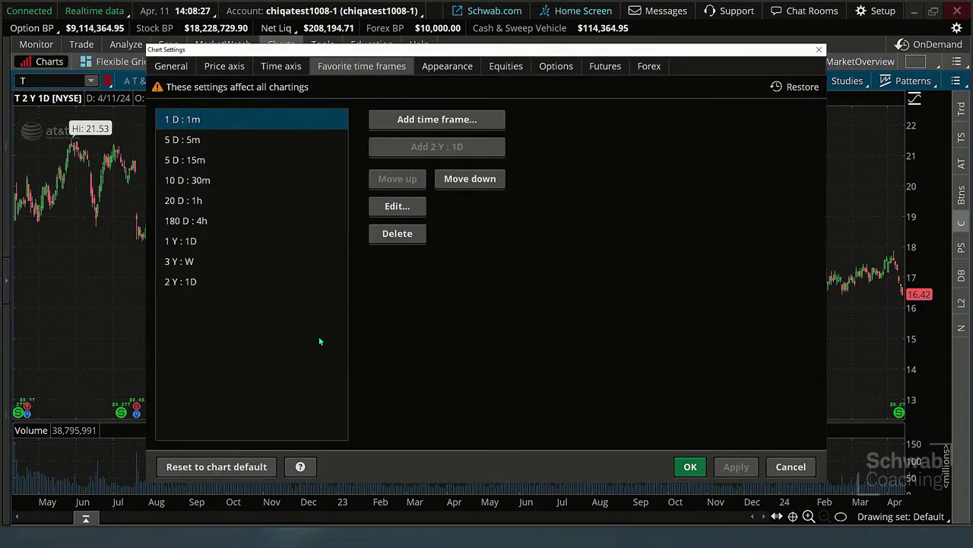
{"action": "left_click", "coordinate": [192, 282]}
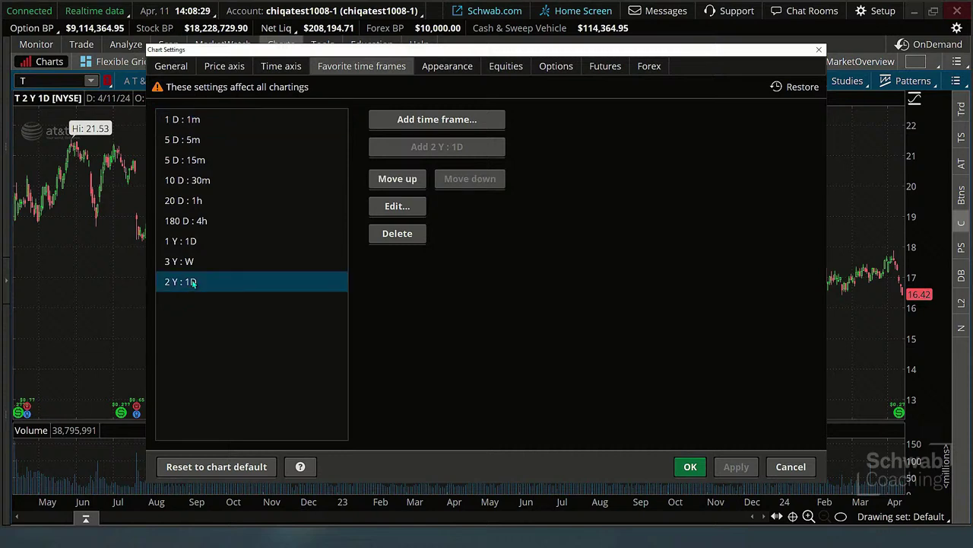
{"action": "left_click_drag", "start_coordinate": [192, 282], "coordinate": [195, 247]}
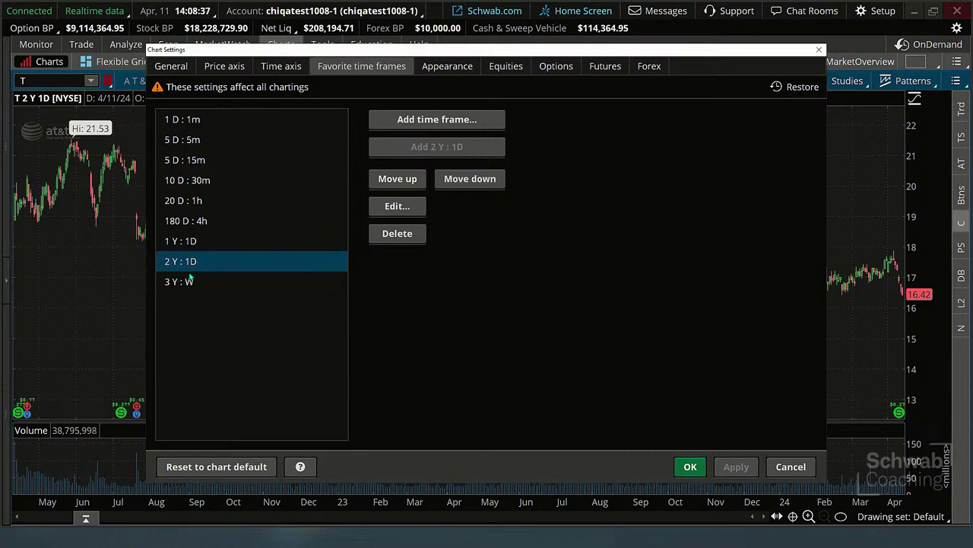
{"action": "left_click", "coordinate": [694, 467]}
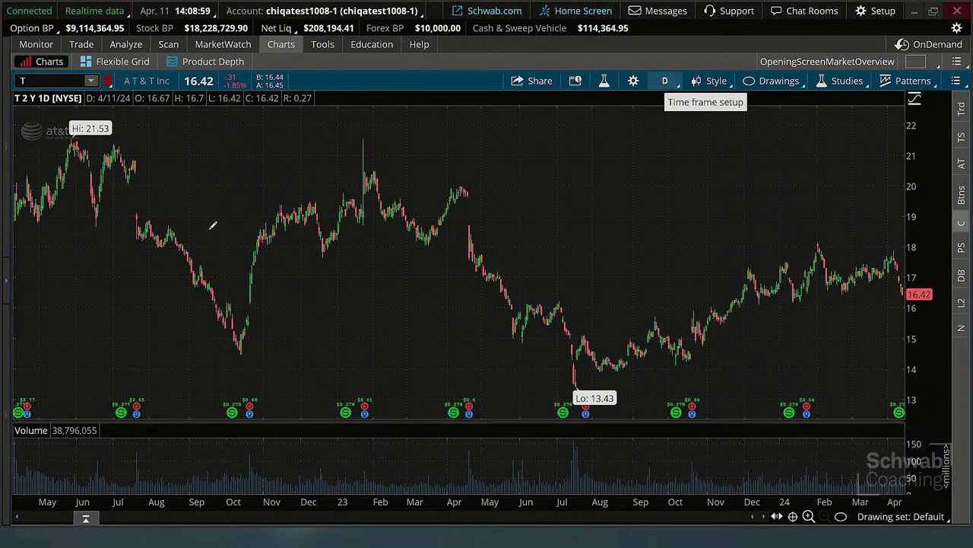
Load the symbol KO in the chart
{"action": "left_click", "coordinate": [35, 79]}
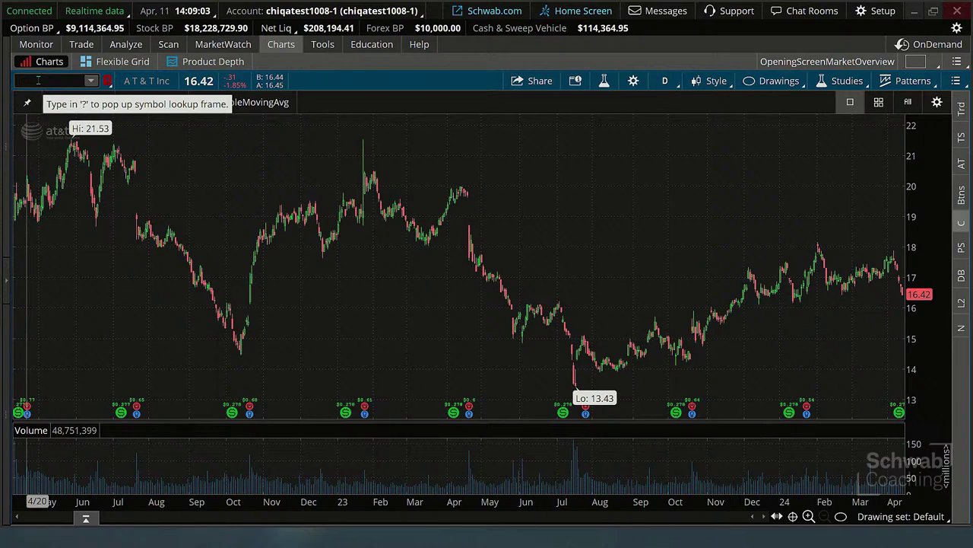
{"action": "type", "text": "KO"}
{"action": "key", "text": "Return"}
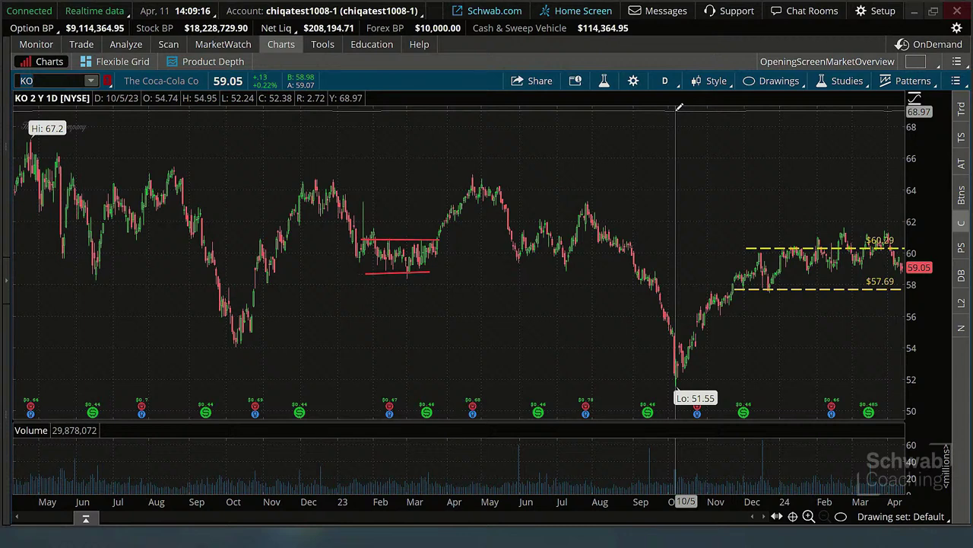
Set the KO chart's daily time frame to the Max available time interval
{"action": "left_click", "coordinate": [673, 82]}
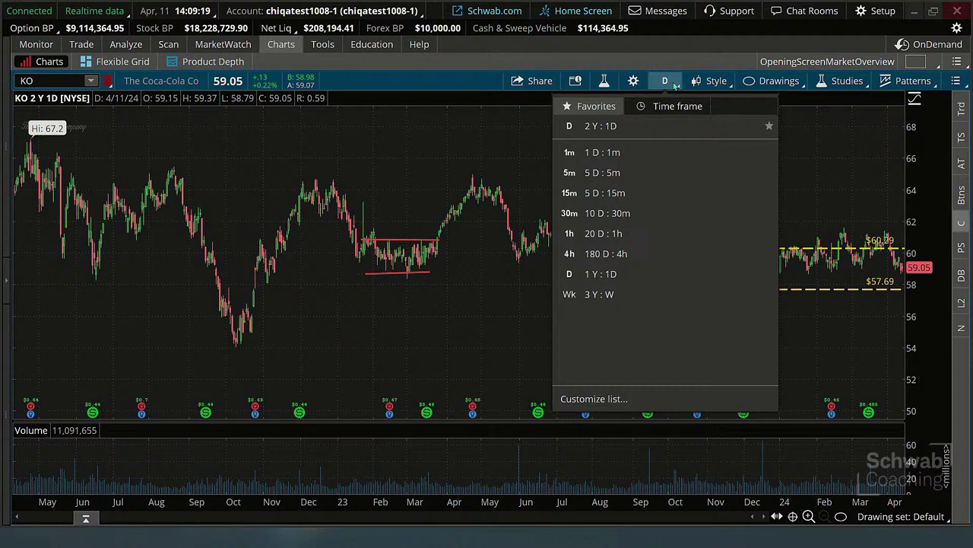
{"action": "left_click", "coordinate": [674, 107]}
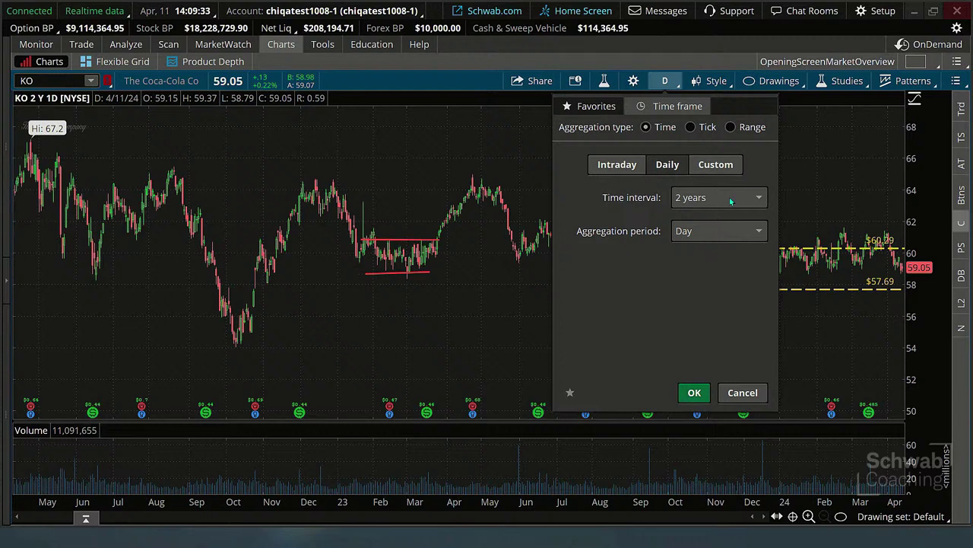
{"action": "left_click", "coordinate": [730, 195]}
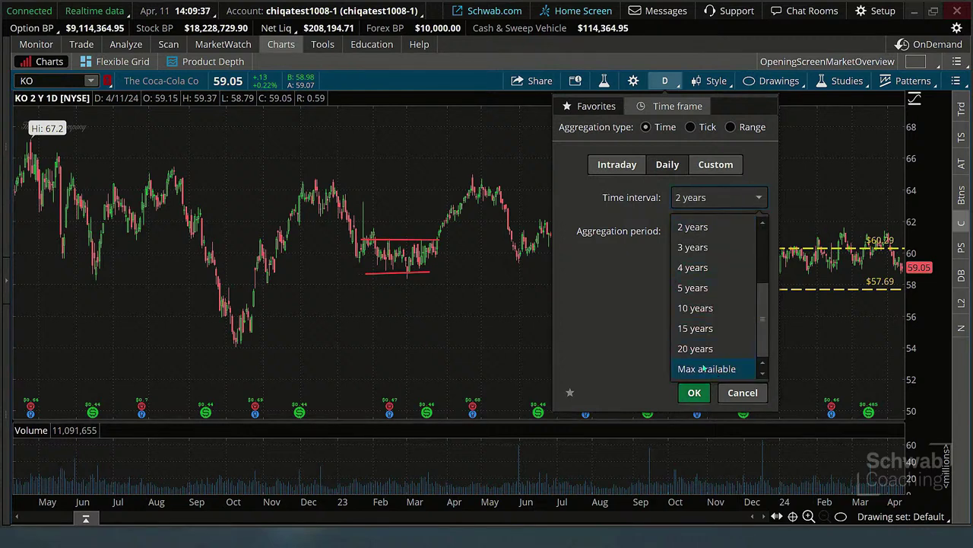
{"action": "left_click", "coordinate": [707, 368]}
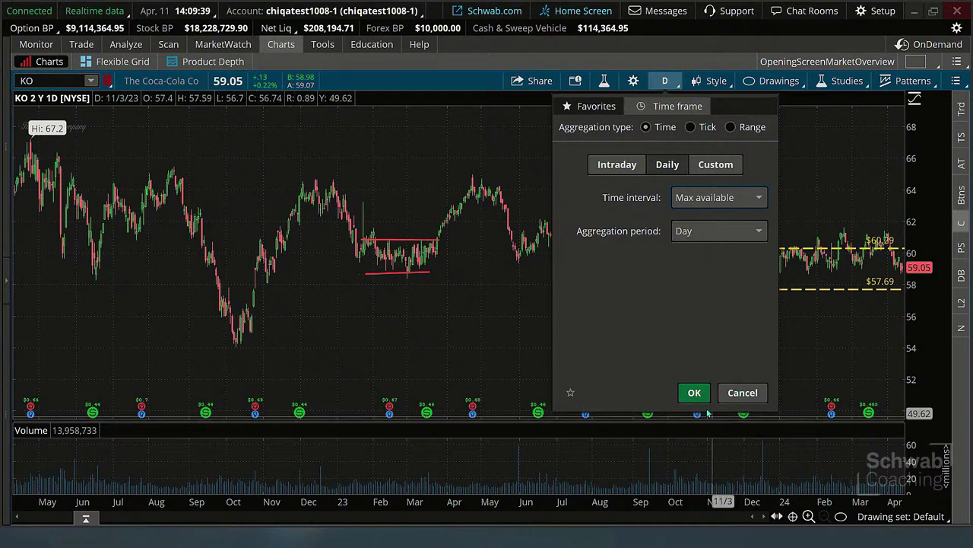
{"action": "left_click", "coordinate": [695, 392]}
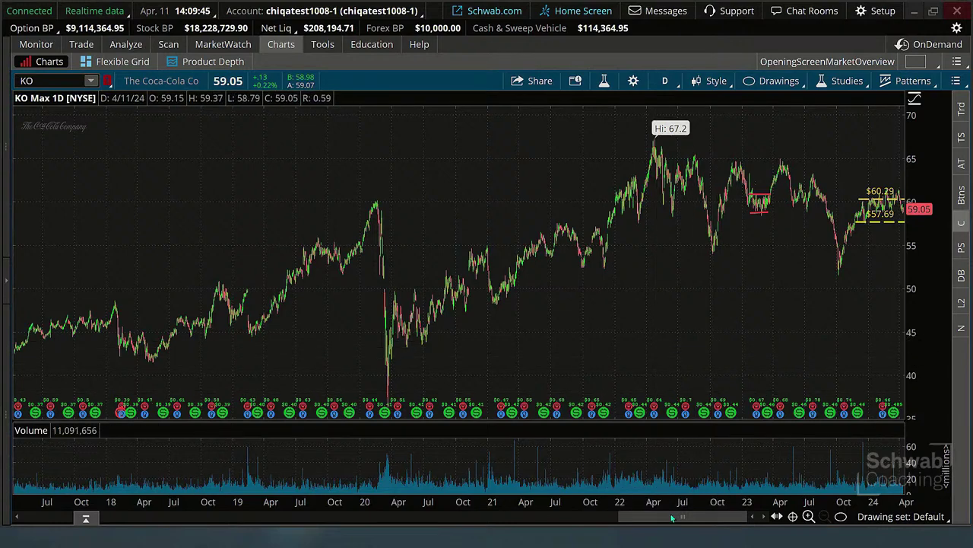
Look through KO's daily price history back to its earliest data in 1985, and return to the latest prices
{"action": "left_click_drag", "start_coordinate": [673, 518], "coordinate": [672, 517]}
{"action": "left_click_drag", "start_coordinate": [684, 517], "coordinate": [289, 517]}
{"action": "left_click_drag", "start_coordinate": [256, 469], "coordinate": [68, 452]}
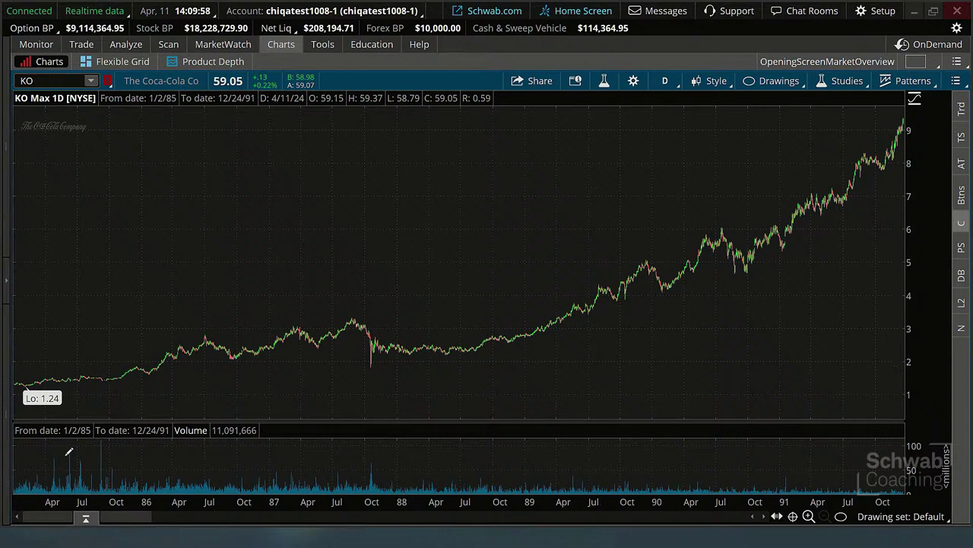
{"action": "left_click_drag", "start_coordinate": [102, 450], "coordinate": [827, 456]}
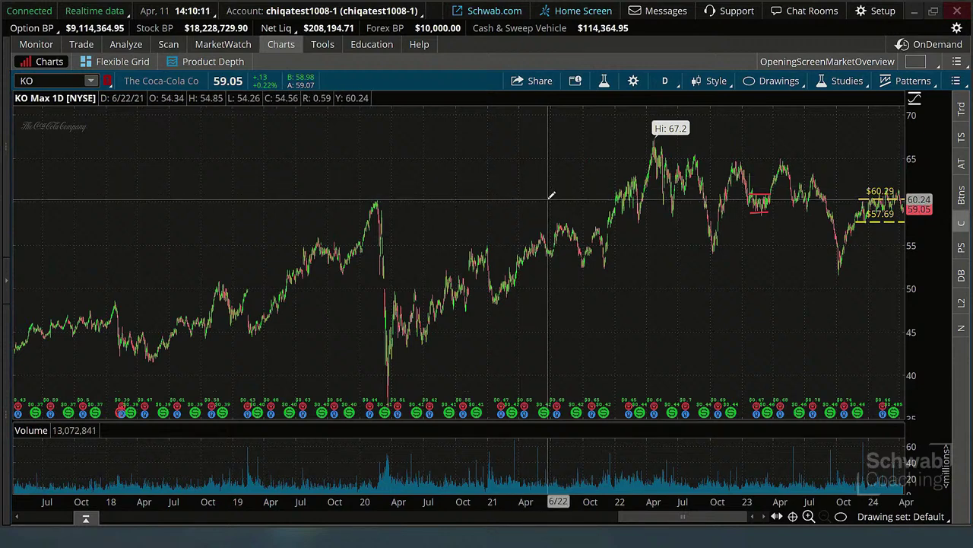
Chart the Dow Jones Industrial Average with the symbol $DJI
{"action": "left_click", "coordinate": [54, 76]}
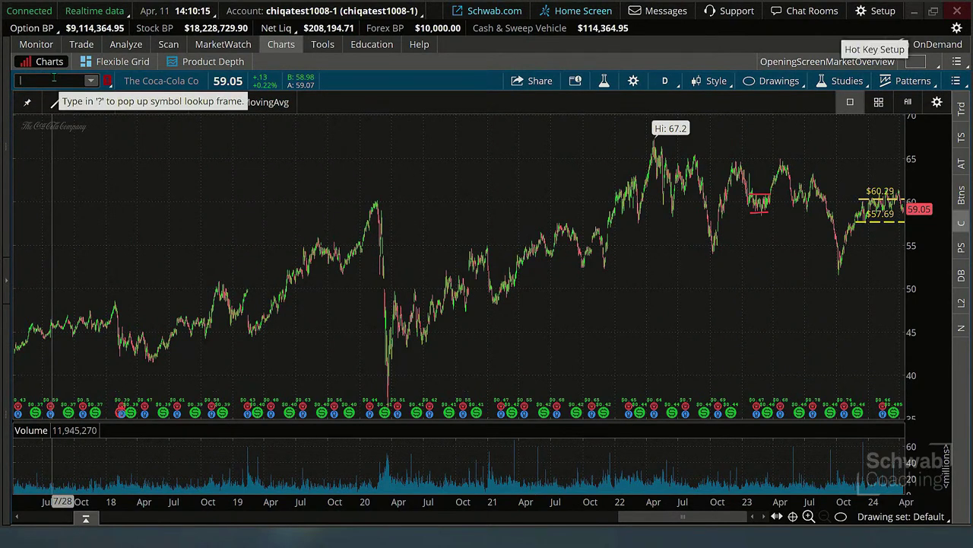
{"action": "type", "text": "$DJI"}
{"action": "key", "text": "Return"}
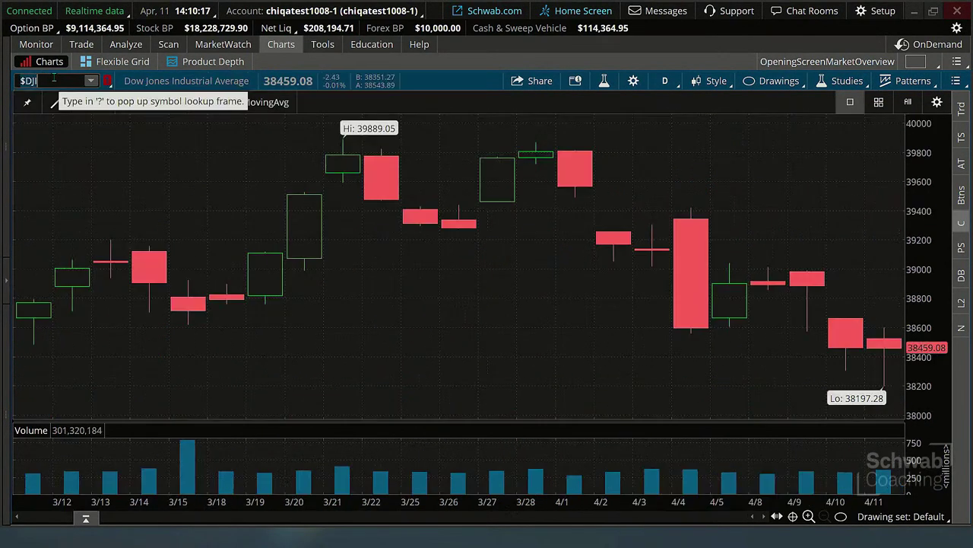
Zoom in on the earliest $DJI price data, and set the chart to the 1 Y : 1D favorite time frame
{"action": "left_click_drag", "start_coordinate": [744, 515], "coordinate": [88, 529]}
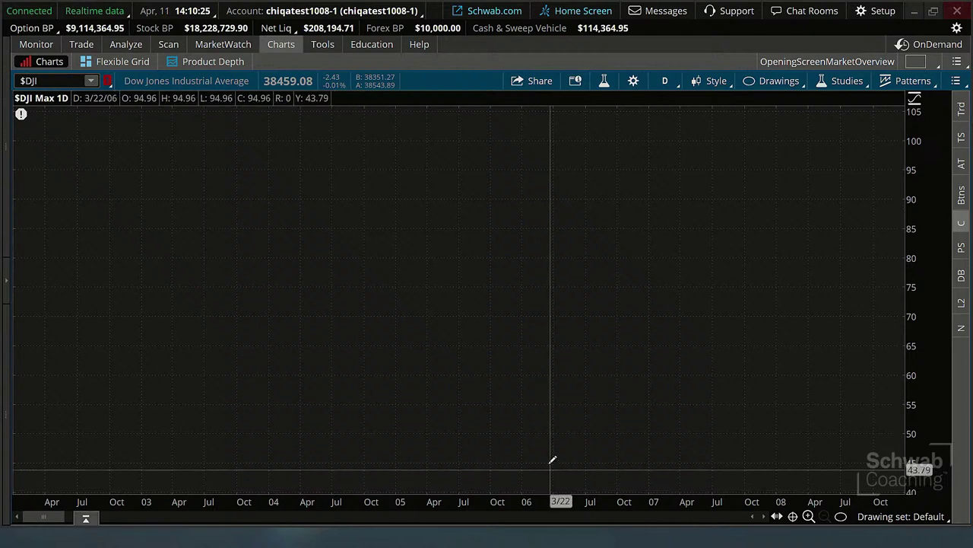
{"action": "left_click", "coordinate": [808, 516]}
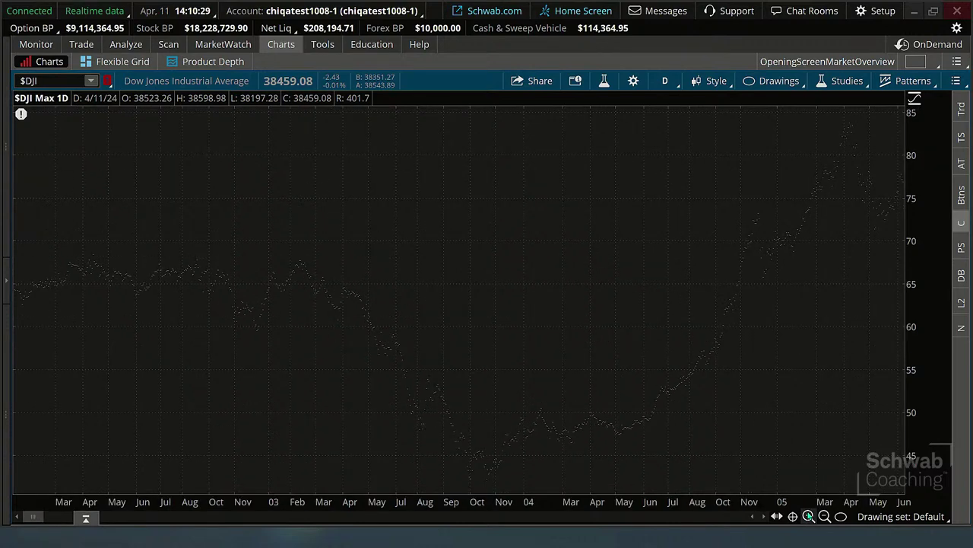
{"action": "left_click", "coordinate": [809, 517]}
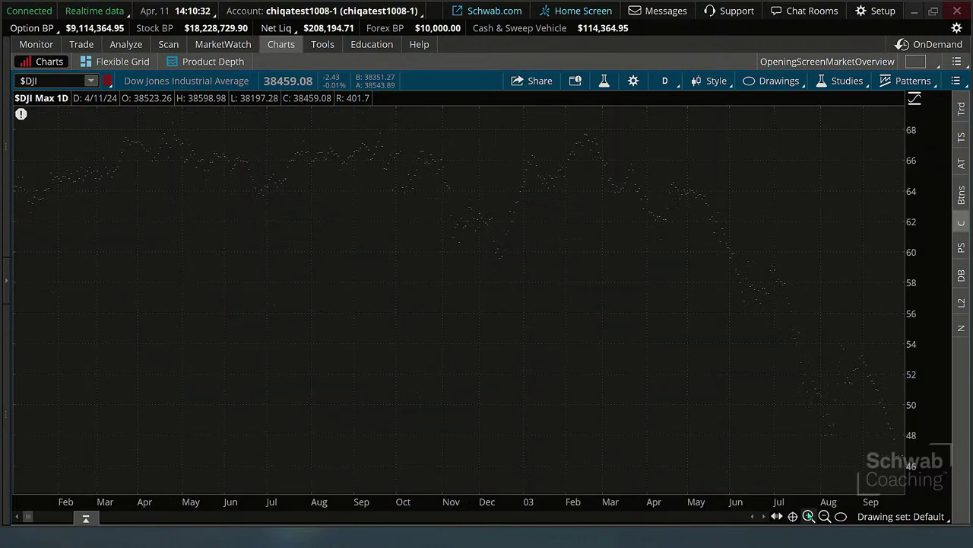
{"action": "left_click", "coordinate": [808, 516]}
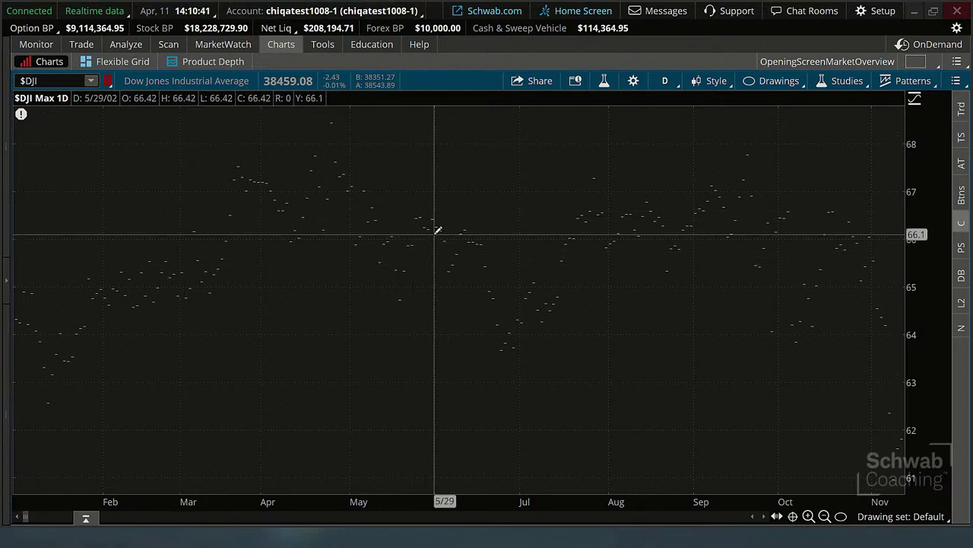
{"action": "left_click", "coordinate": [667, 85]}
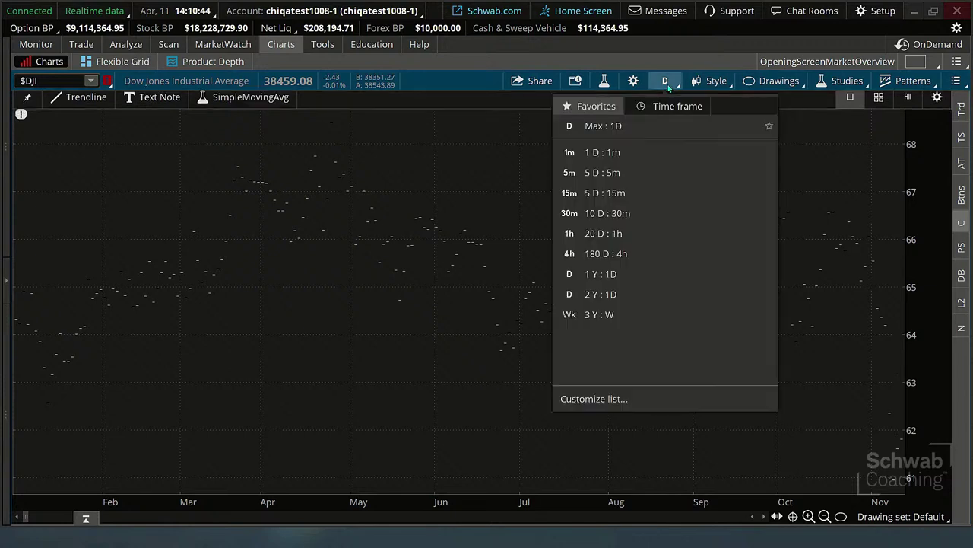
{"action": "left_click", "coordinate": [607, 278]}
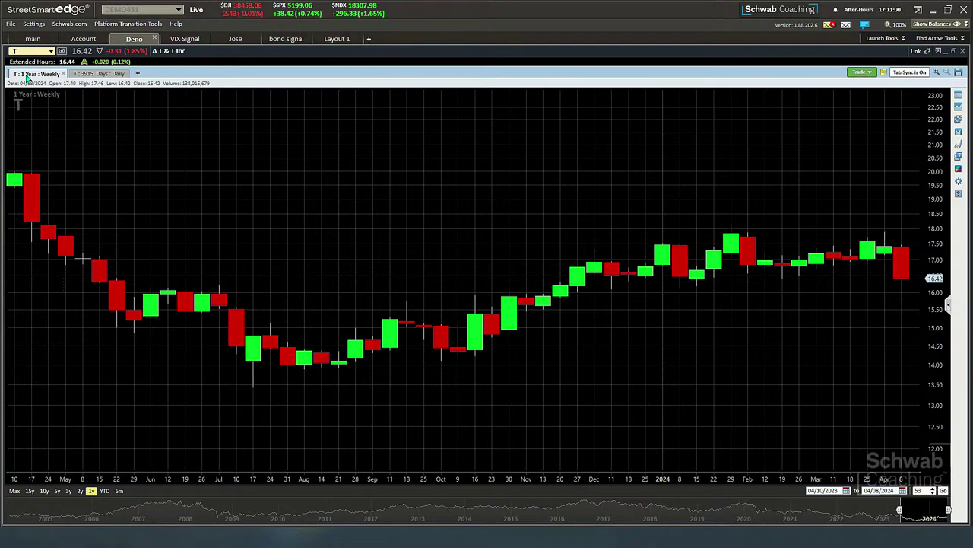
Switch to StreetSmart Edge and compare the 1 Year : Weekly and 3915 Days : Daily charts of T
{"action": "left_click", "coordinate": [113, 74]}
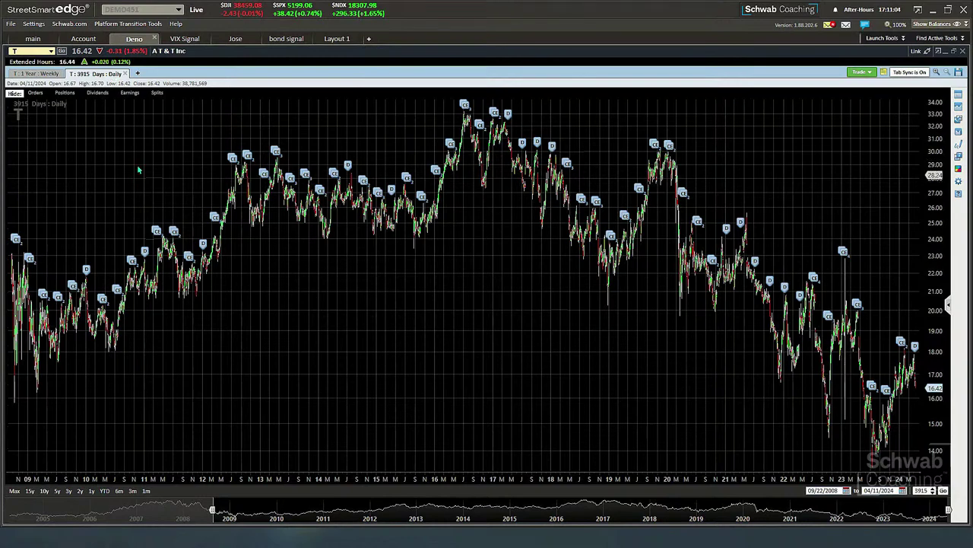
{"action": "left_click", "coordinate": [39, 74]}
{"action": "left_click", "coordinate": [91, 74]}
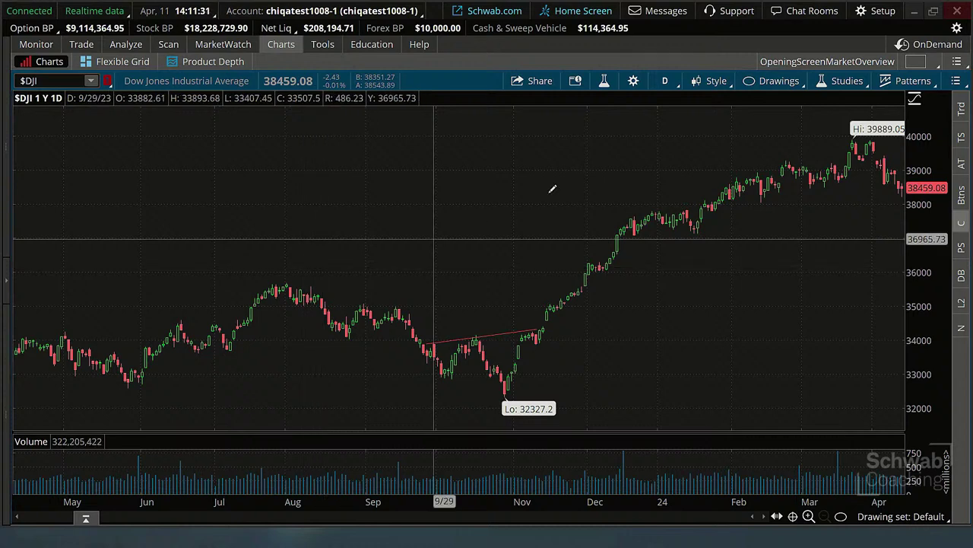
Arrange thinkorswim's charts as one row of three, and review both T charts in StreetSmart Edge
{"action": "left_click", "coordinate": [918, 64]}
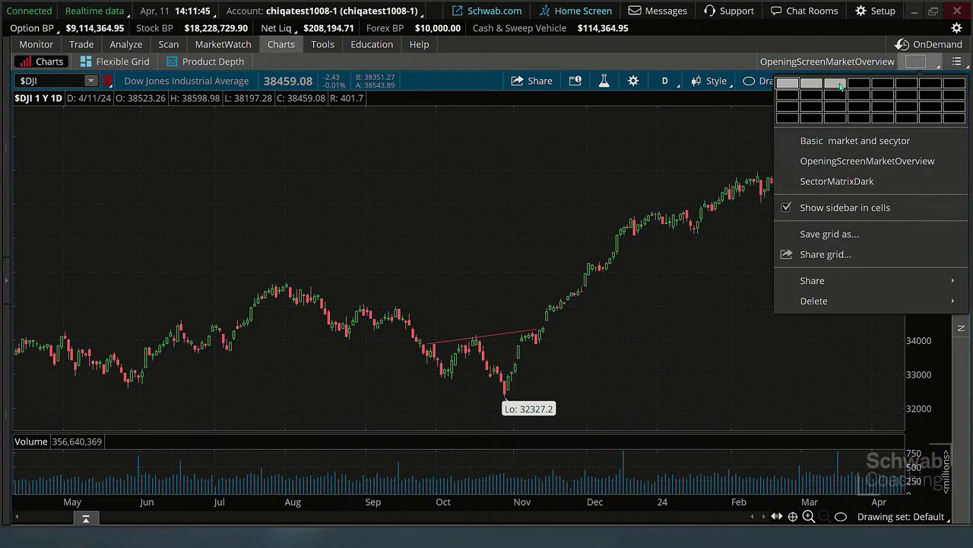
{"action": "left_click", "coordinate": [835, 84]}
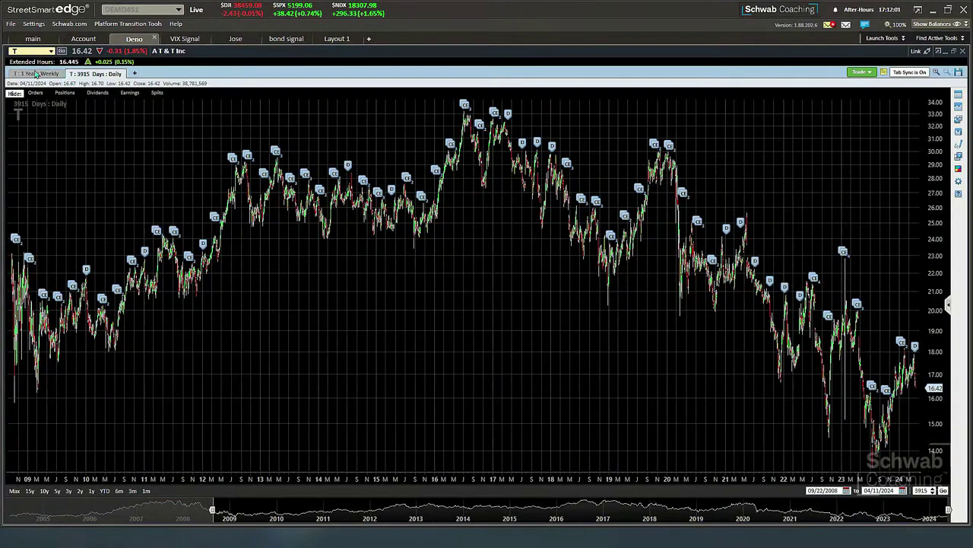
{"action": "left_click", "coordinate": [35, 73]}
{"action": "left_click", "coordinate": [95, 74]}
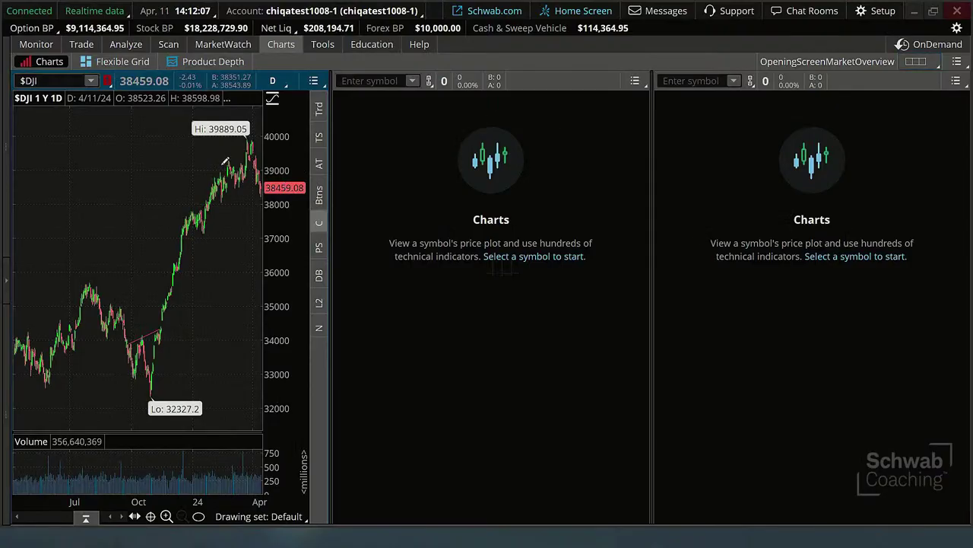
Switch to thinkorswim and replace the first chart's symbol with T
{"action": "left_click", "coordinate": [73, 79]}
{"action": "key", "text": "BackSpace"}
{"action": "key", "text": "BackSpace"}
{"action": "key", "text": "BackSpace"}
{"action": "key", "text": "BackSpace"}
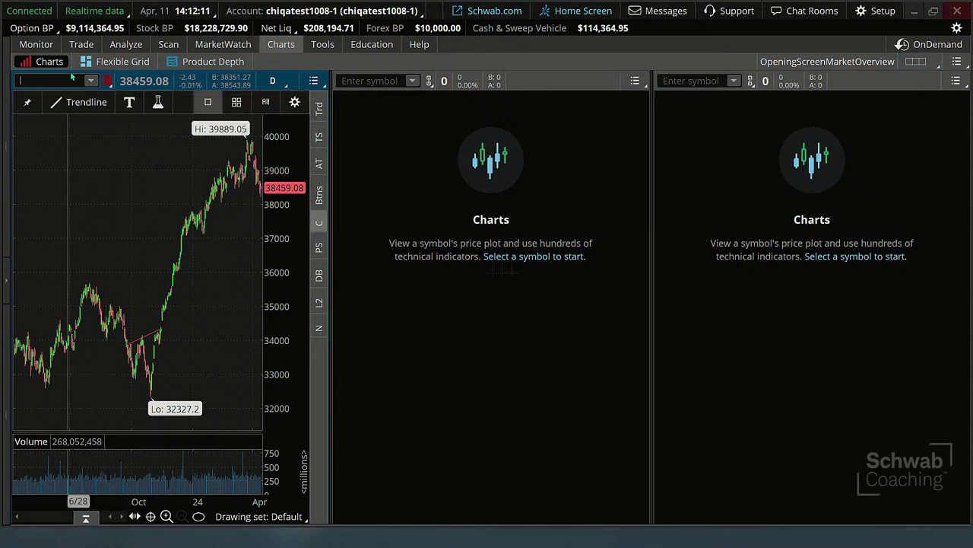
{"action": "type", "text": "T"}
{"action": "key", "text": "Return"}
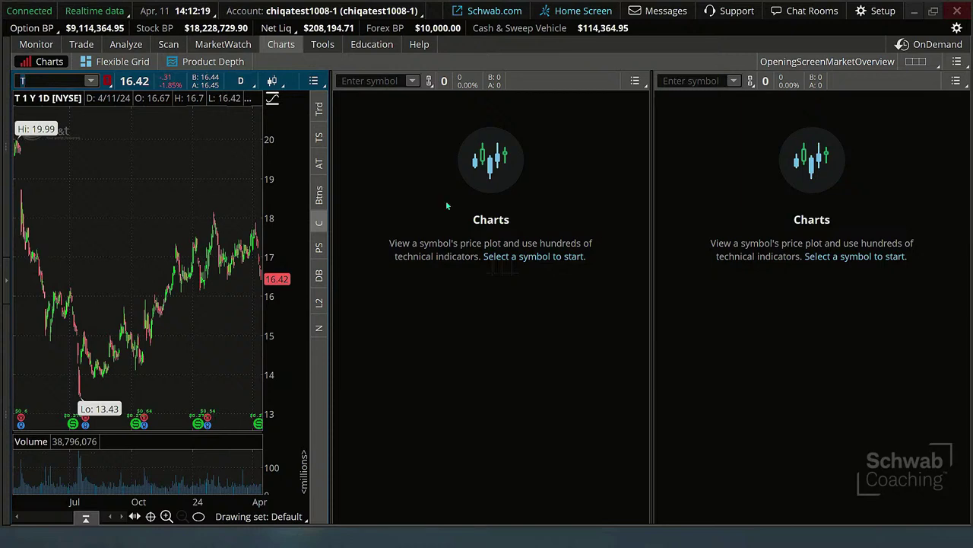
Link the empty second chart to the Red symbol group
{"action": "left_click", "coordinate": [438, 90]}
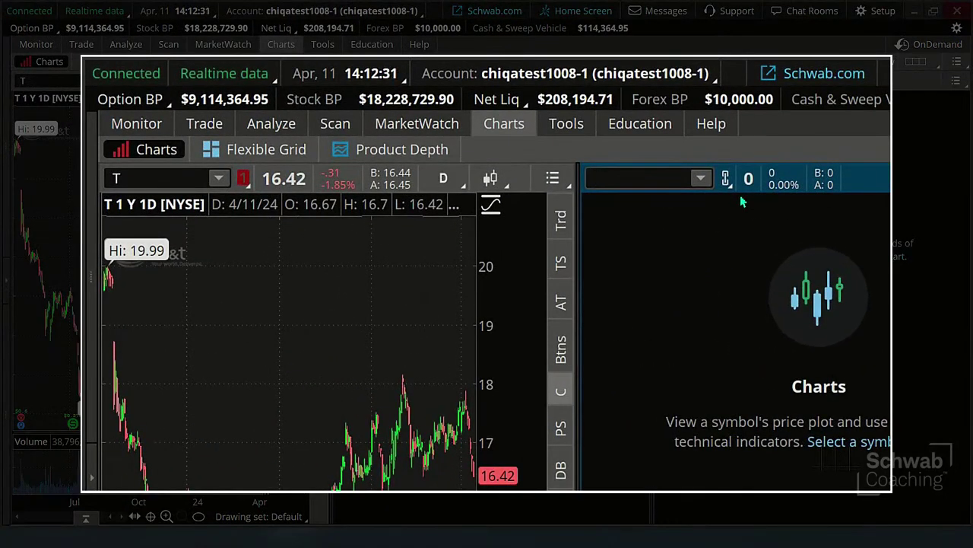
{"action": "left_click", "coordinate": [491, 203]}
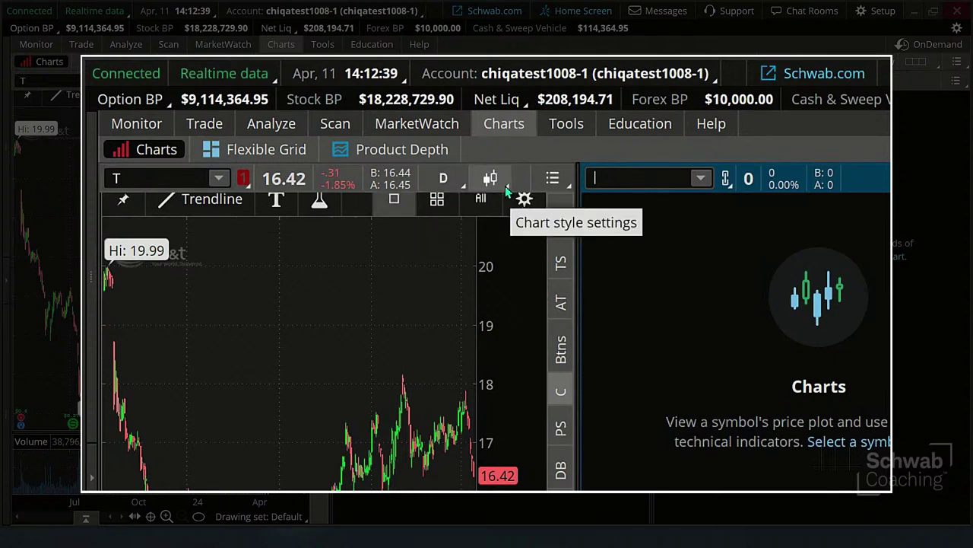
{"action": "left_click", "coordinate": [712, 183]}
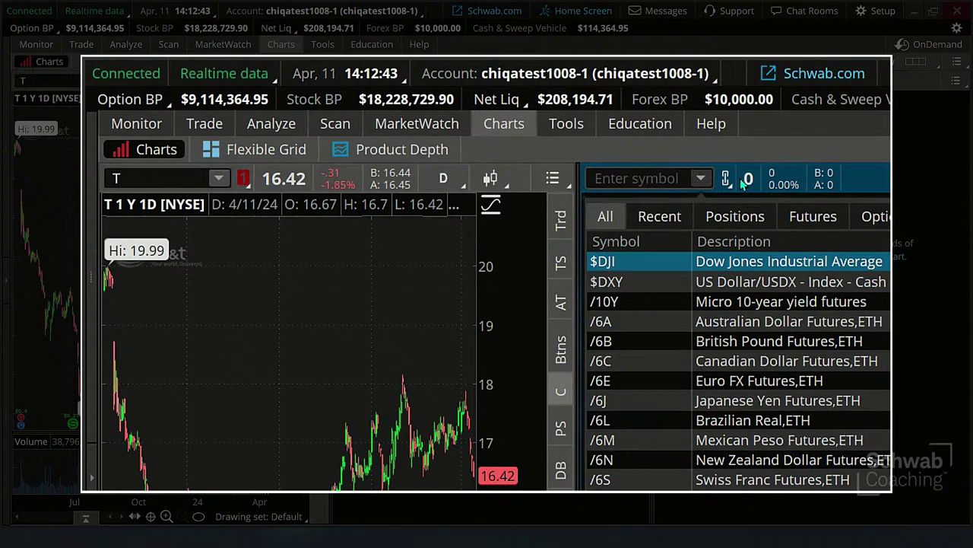
{"action": "left_click", "coordinate": [727, 179]}
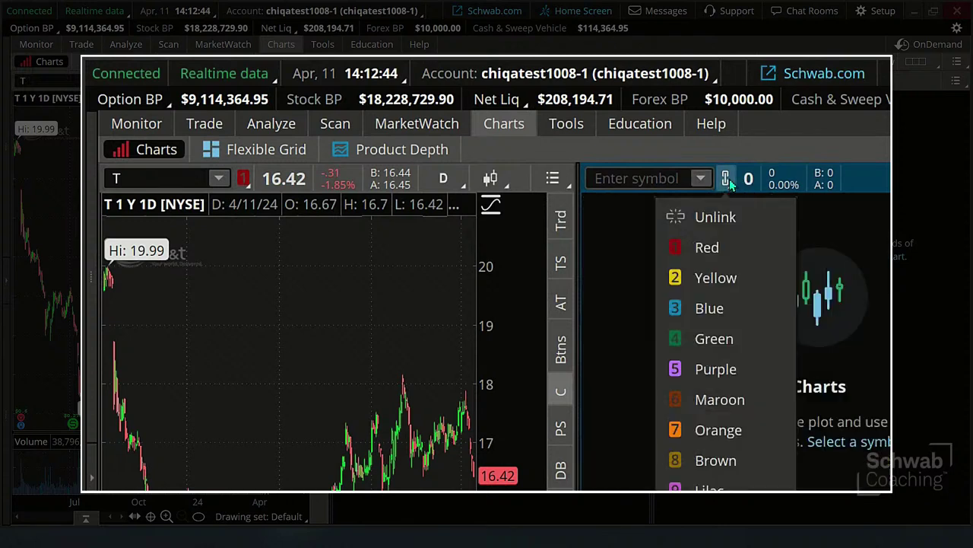
{"action": "left_click", "coordinate": [707, 250]}
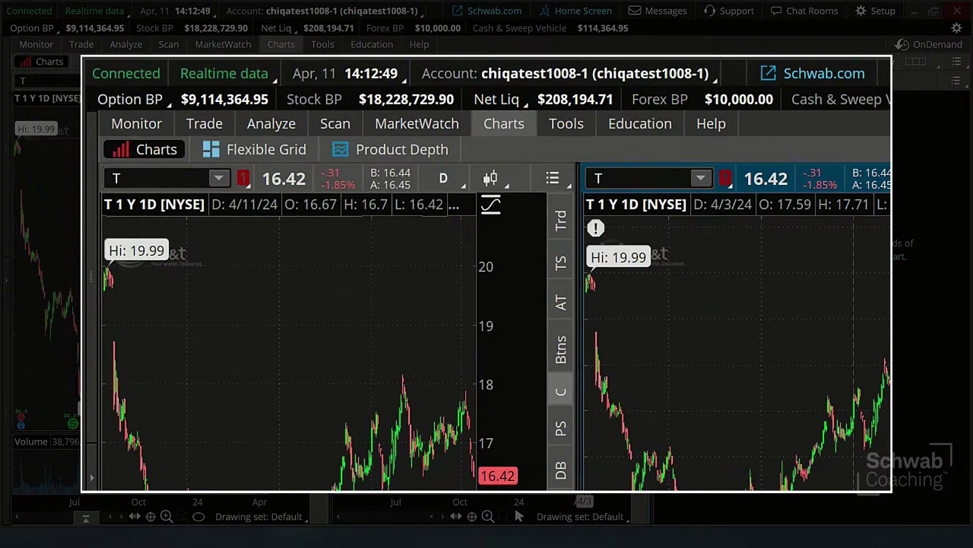
Link the empty third chart to the Red symbol group
{"action": "left_click", "coordinate": [733, 81]}
{"action": "left_click", "coordinate": [734, 81]}
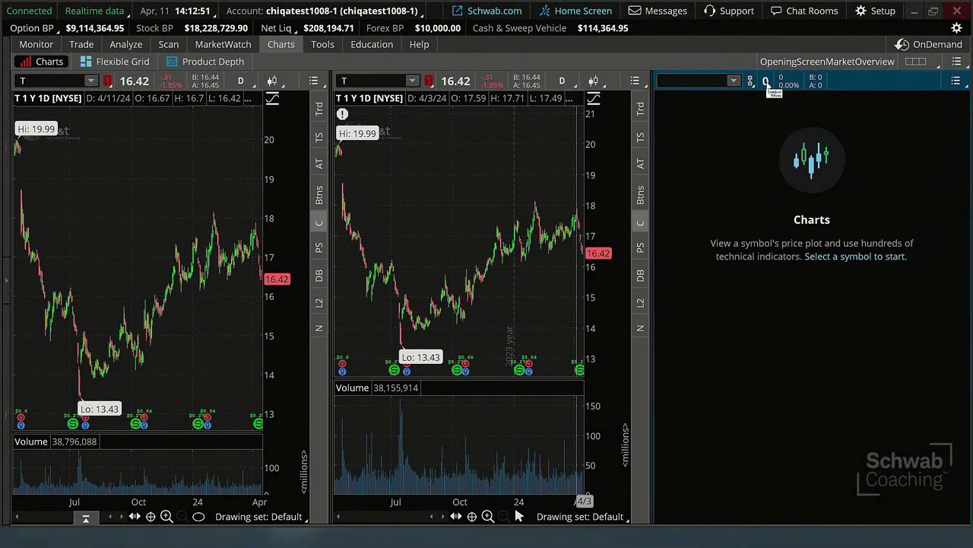
{"action": "left_click", "coordinate": [751, 80]}
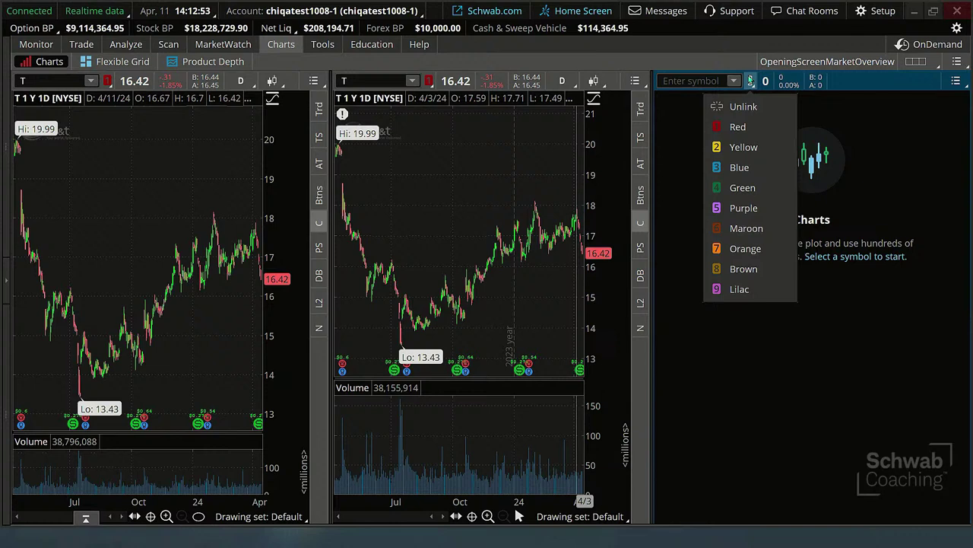
{"action": "left_click", "coordinate": [735, 127]}
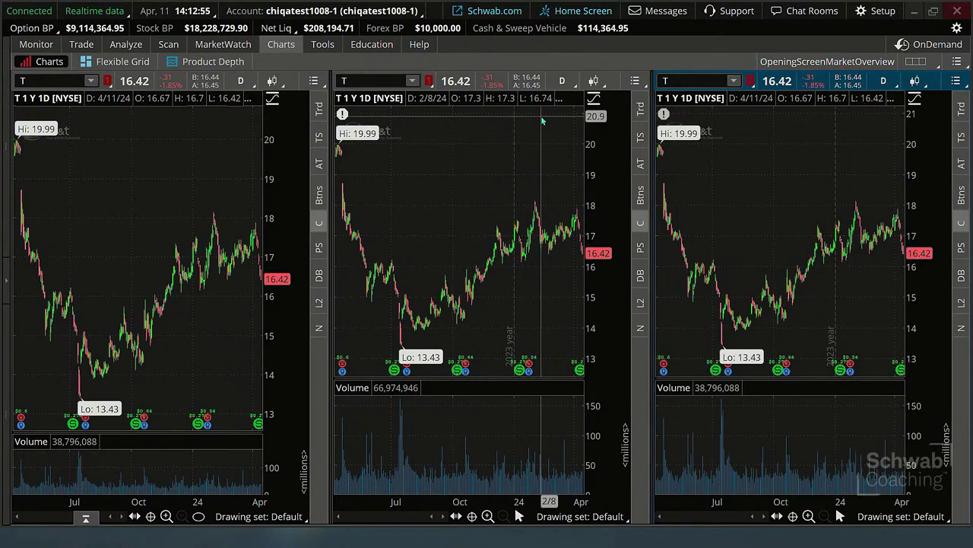
Set the second chart's time frame to 5 D : 5m and the third chart's to 3 Y : W
{"action": "left_click", "coordinate": [562, 80]}
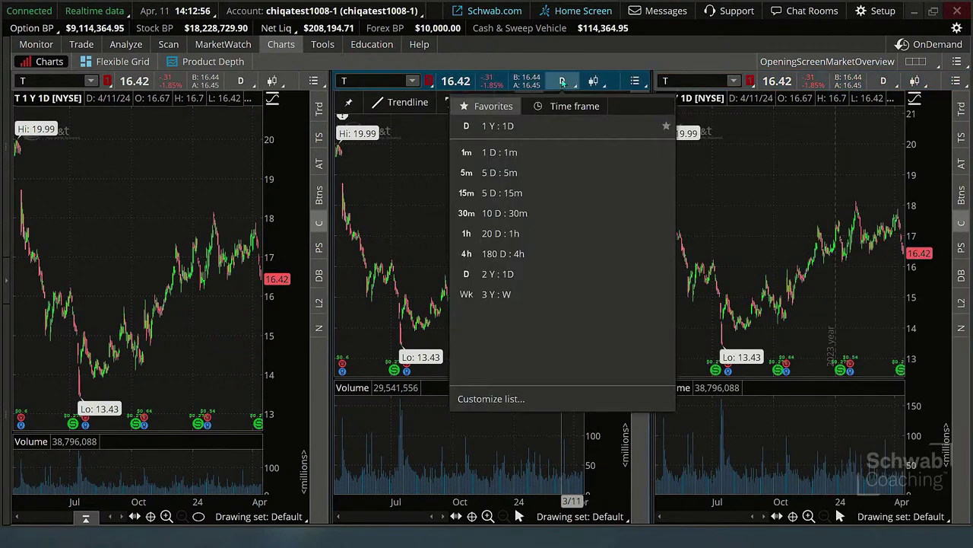
{"action": "left_click", "coordinate": [519, 174]}
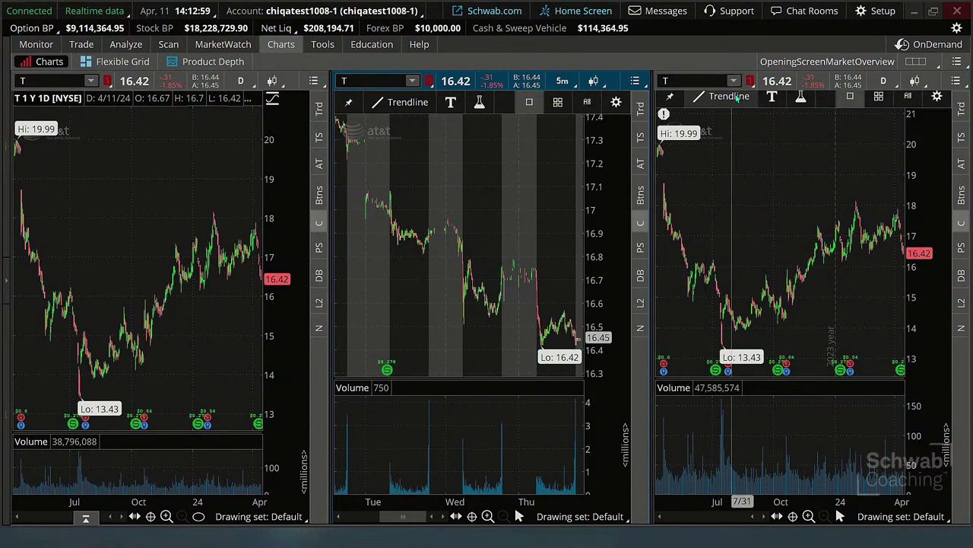
{"action": "left_click", "coordinate": [734, 80]}
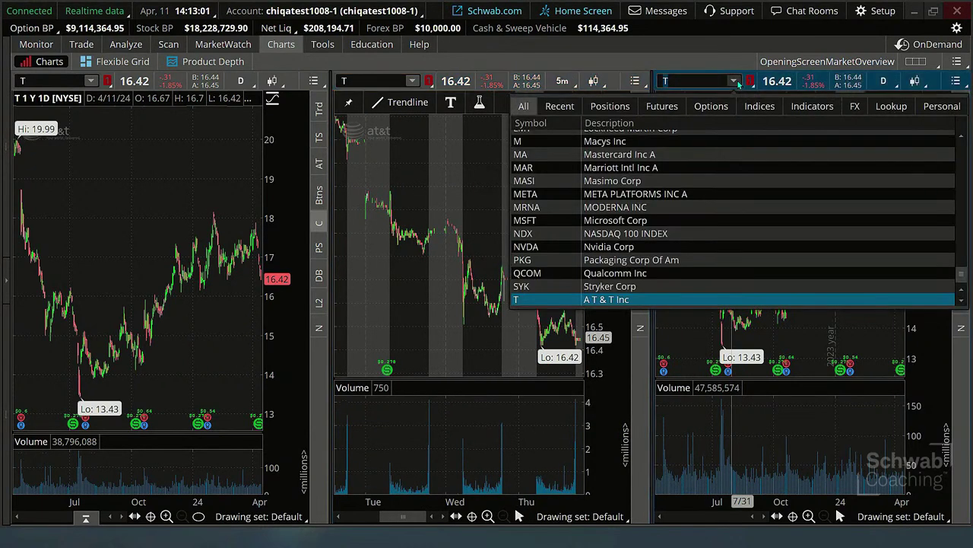
{"action": "key", "text": "Return"}
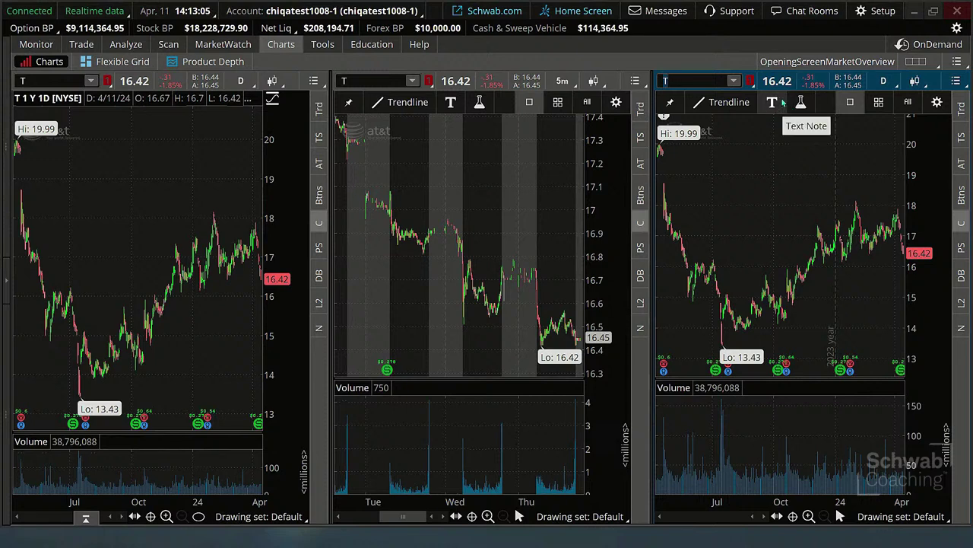
{"action": "left_click", "coordinate": [883, 81]}
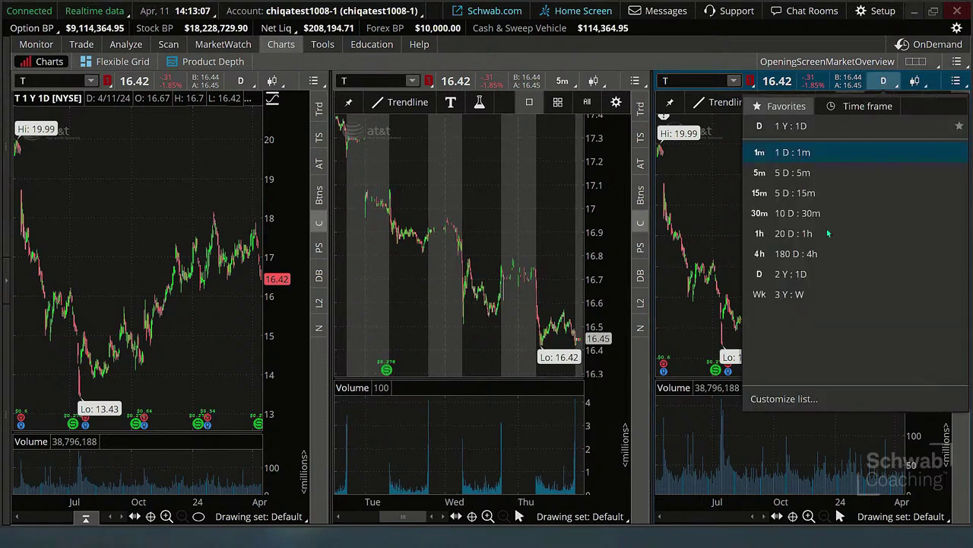
{"action": "left_click", "coordinate": [805, 296]}
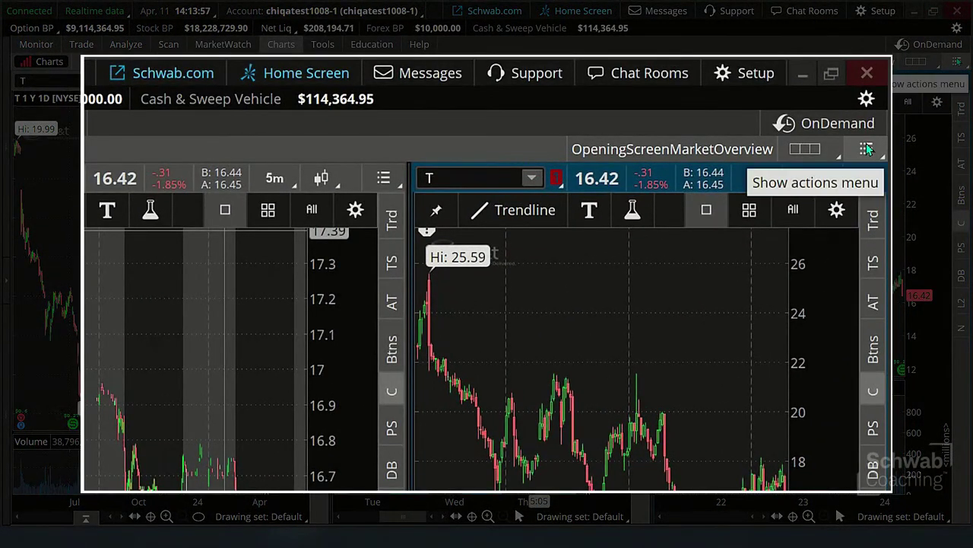
Detach the three-chart grid into its own window and move that window aside
{"action": "left_click", "coordinate": [866, 149]}
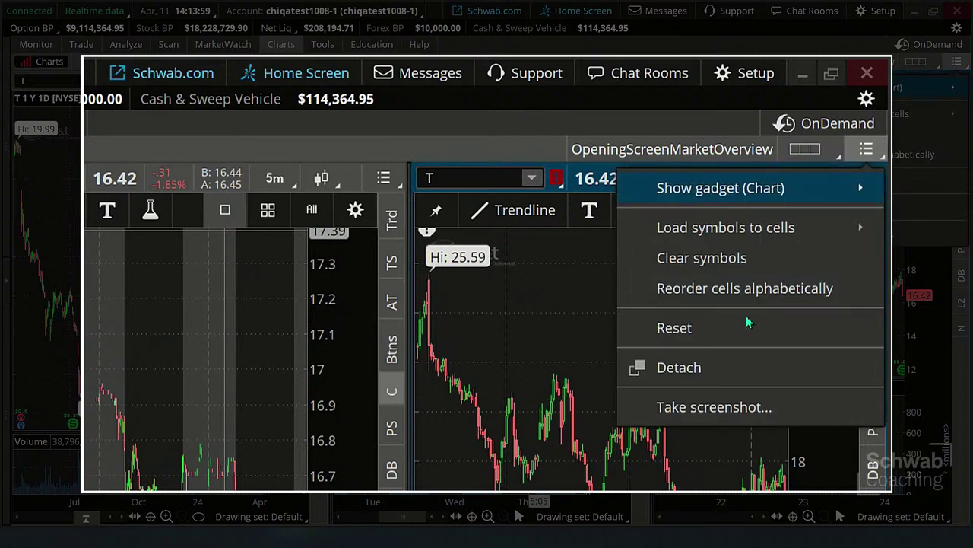
{"action": "left_click", "coordinate": [724, 372]}
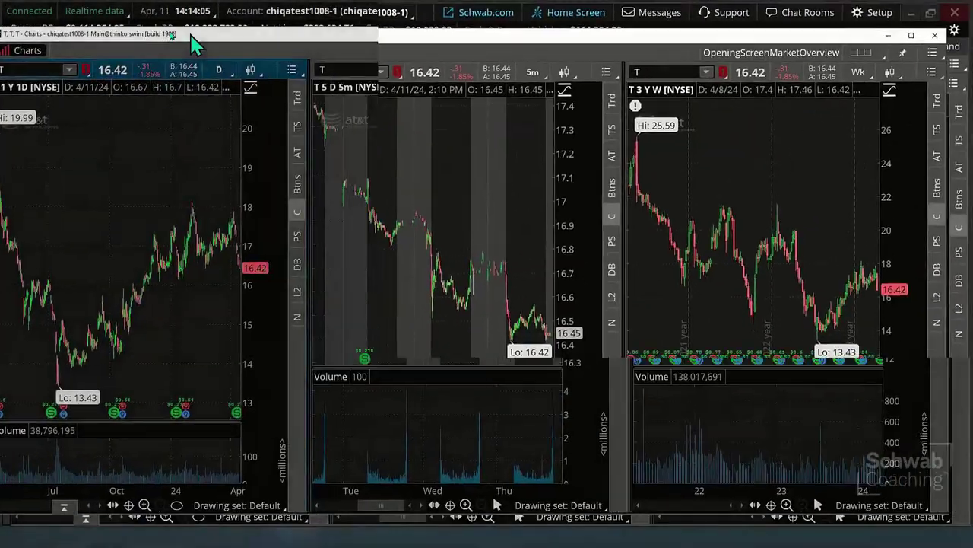
{"action": "left_click_drag", "start_coordinate": [205, 23], "coordinate": [960, 16]}
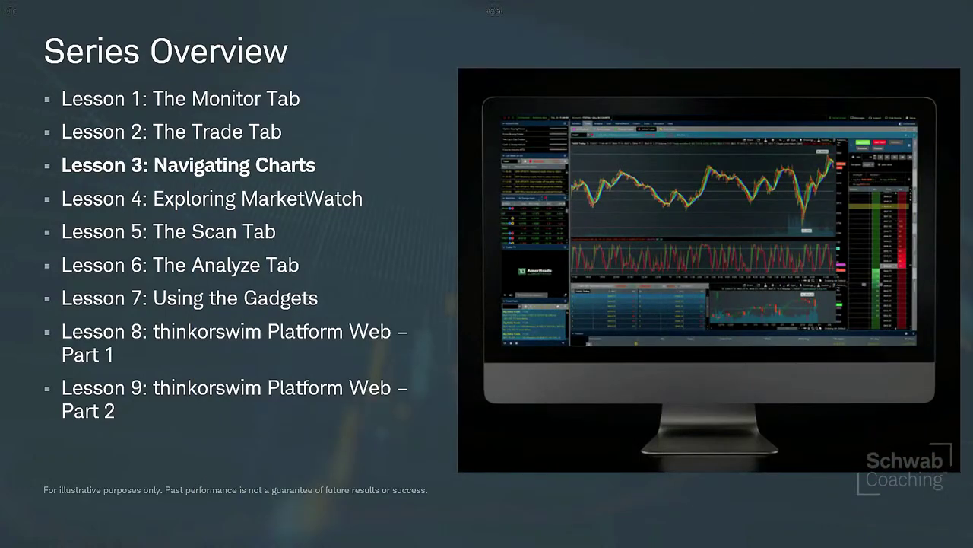
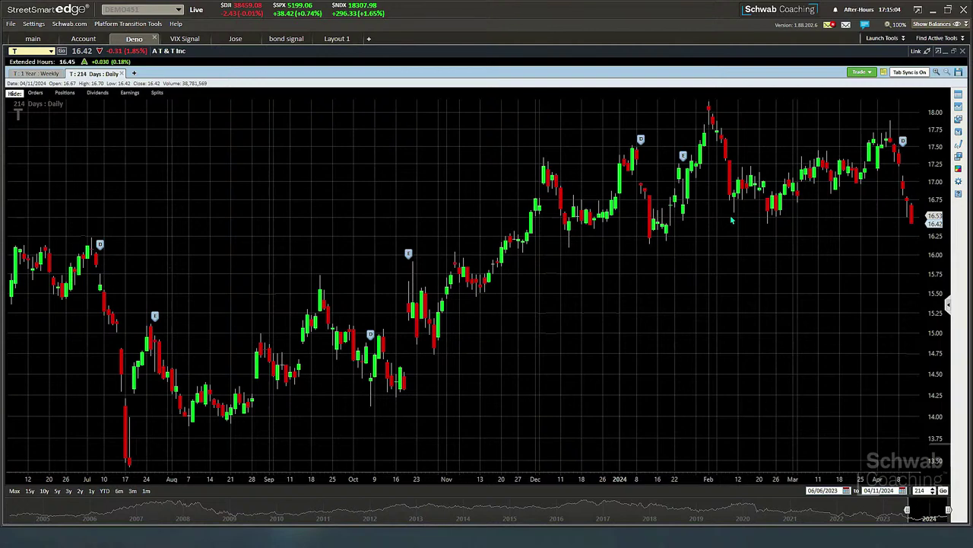
In StreetSmart Edge, zoom T's daily chart in and out and widen its date range to 238 days
{"action": "scroll", "coordinate": [670, 301], "scroll_direction": "up", "scroll_amount": 5}
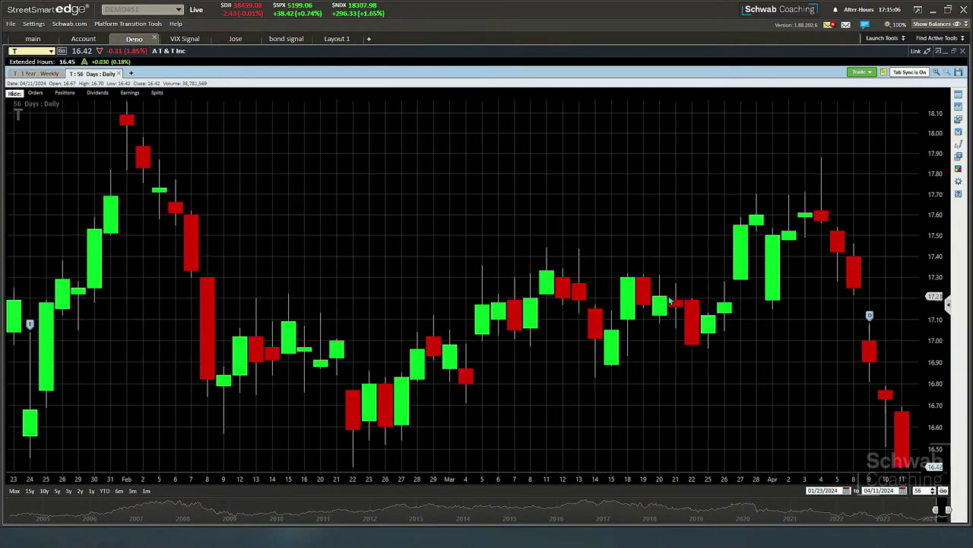
{"action": "scroll", "coordinate": [670, 300], "scroll_direction": "up", "scroll_amount": 2}
{"action": "scroll", "coordinate": [669, 300], "scroll_direction": "down", "scroll_amount": 5}
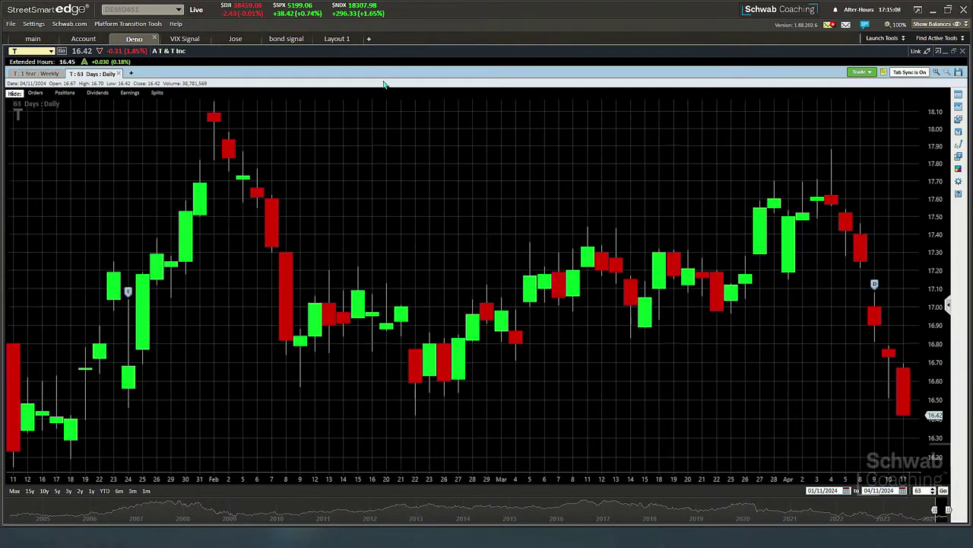
{"action": "scroll", "coordinate": [429, 167], "scroll_direction": "up", "scroll_amount": 4}
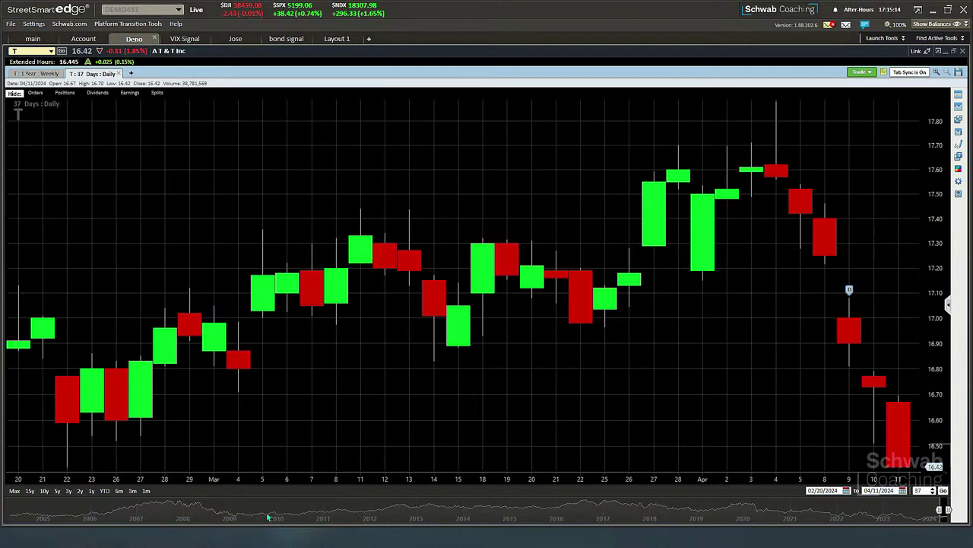
{"action": "left_click_drag", "start_coordinate": [940, 510], "coordinate": [897, 512]}
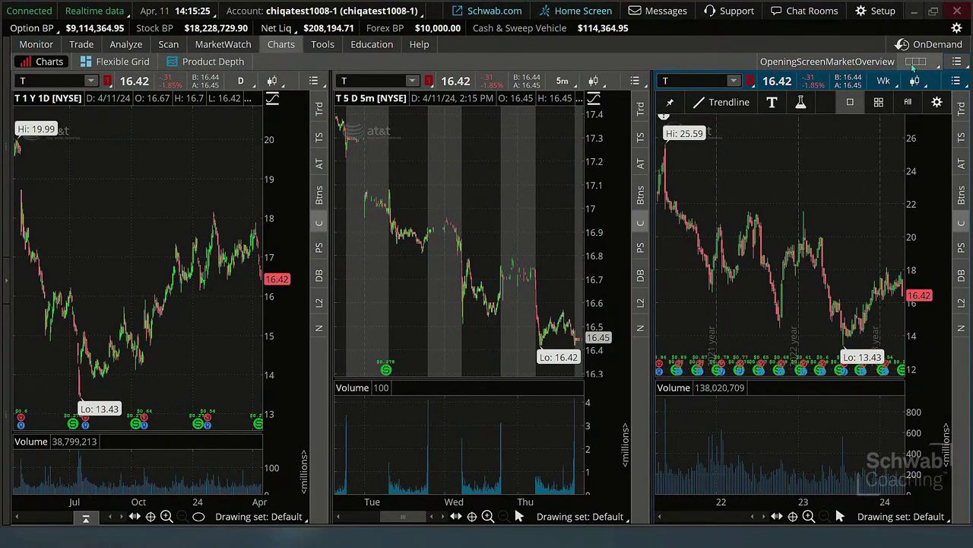
Switch to thinkorswim and reduce the chart grid to a single cell
{"action": "left_click", "coordinate": [913, 65]}
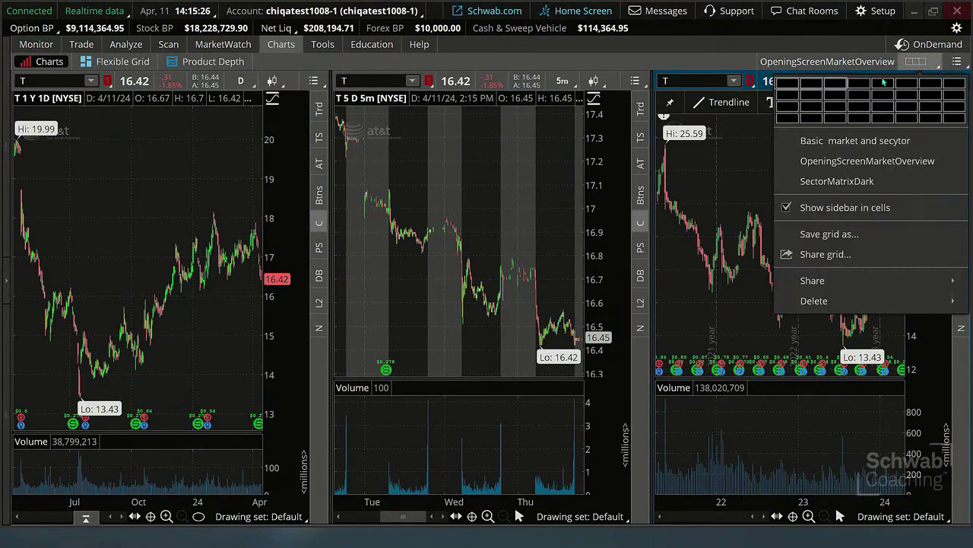
{"action": "left_click", "coordinate": [786, 88]}
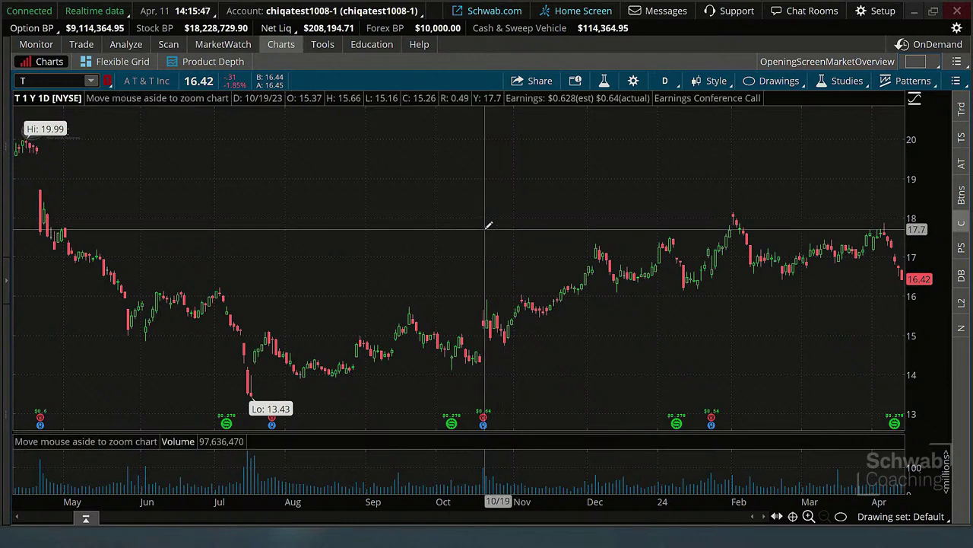
Zoom into the mid-October to mid-February stretch of the T chart and zoom back out to the full year
{"action": "left_click_drag", "start_coordinate": [489, 225], "coordinate": [765, 257]}
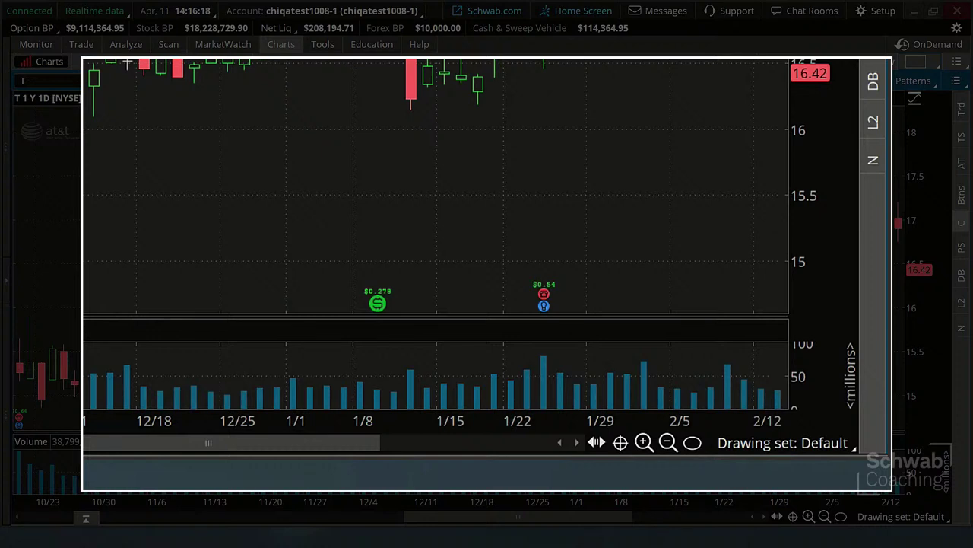
{"action": "left_click", "coordinate": [668, 442]}
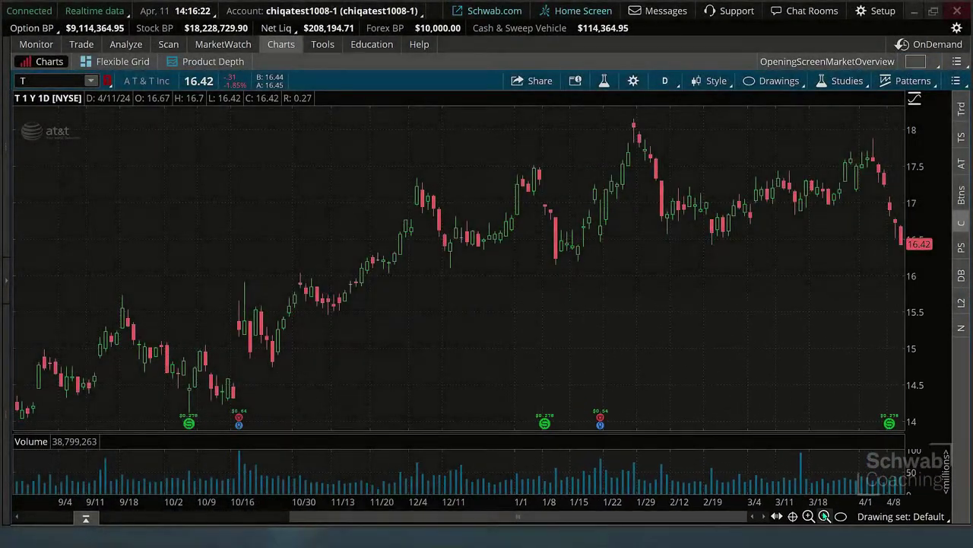
{"action": "left_click", "coordinate": [824, 516]}
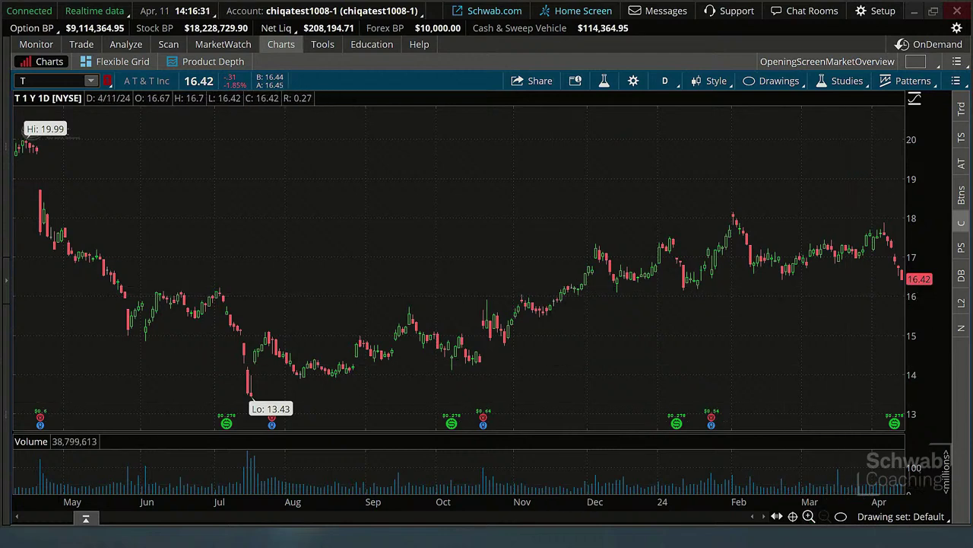
Change the chart's crosshair style to Vertical
{"action": "left_click", "coordinate": [793, 517]}
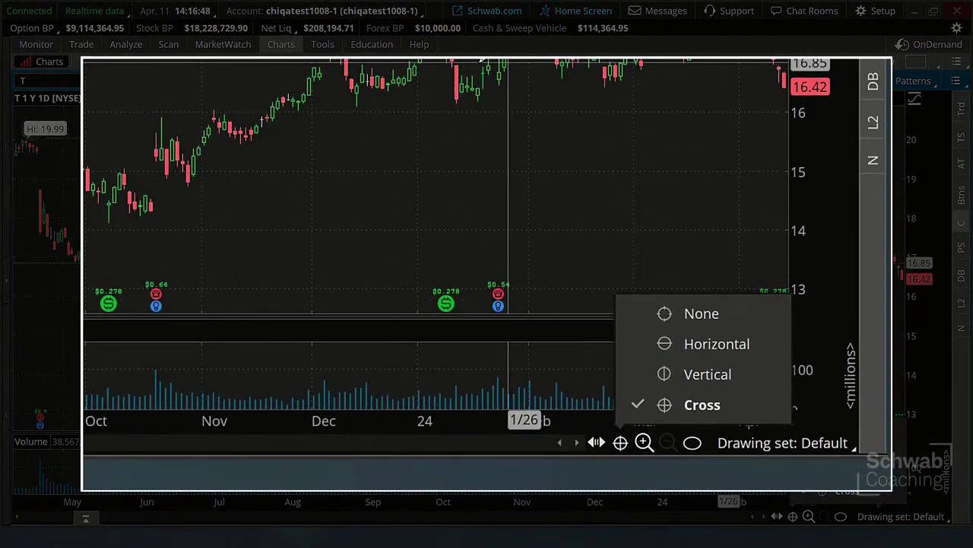
{"action": "left_click", "coordinate": [704, 376]}
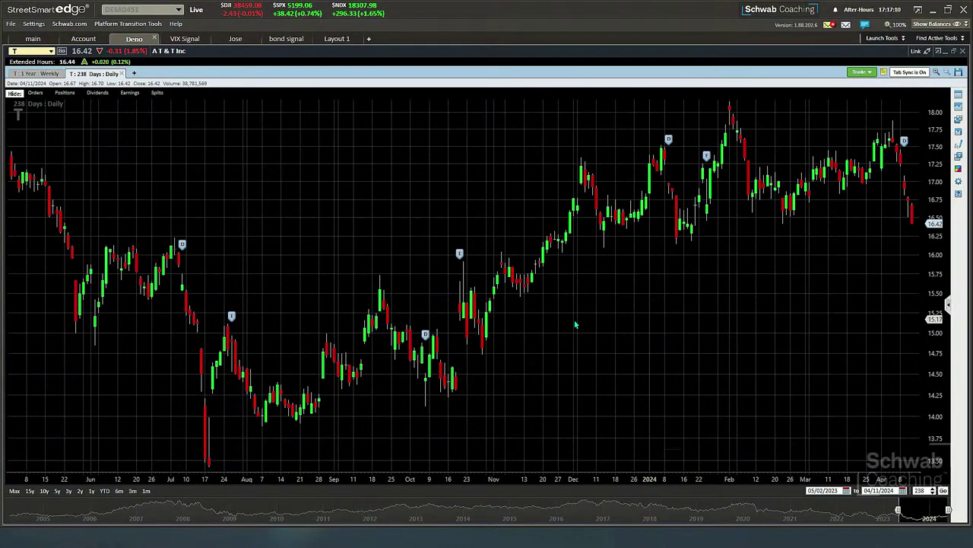
Switch to StreetSmart Edge and add a MACD trend study to T's daily chart, with periods 12, 26 and 9 in a new pane
{"action": "right_click", "coordinate": [419, 136]}
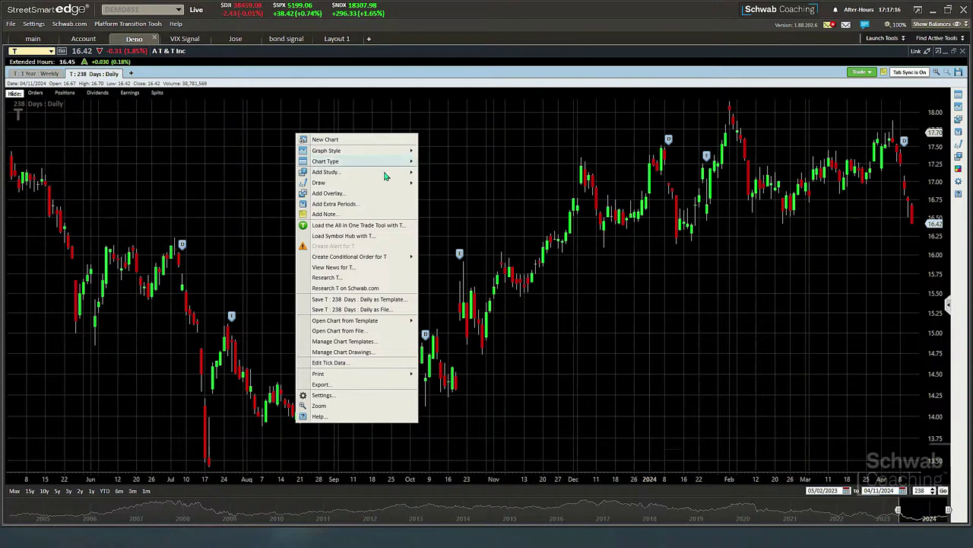
{"action": "mouse_move", "coordinate": [384, 177]}
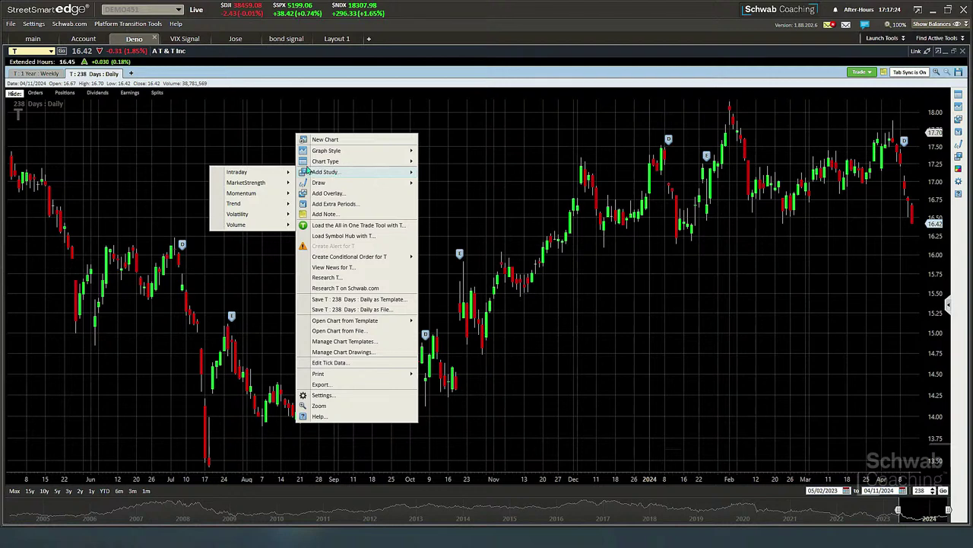
{"action": "mouse_move", "coordinate": [247, 178]}
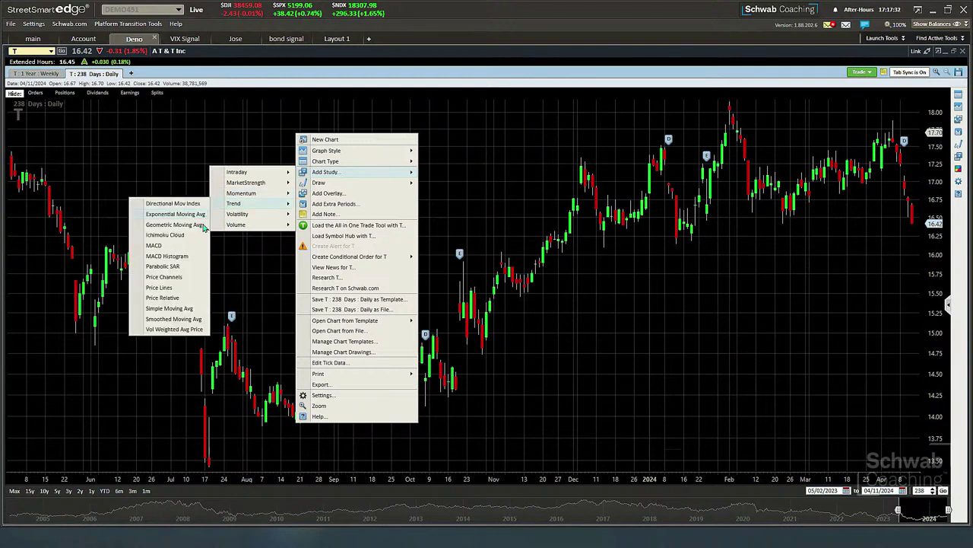
{"action": "left_click", "coordinate": [153, 246]}
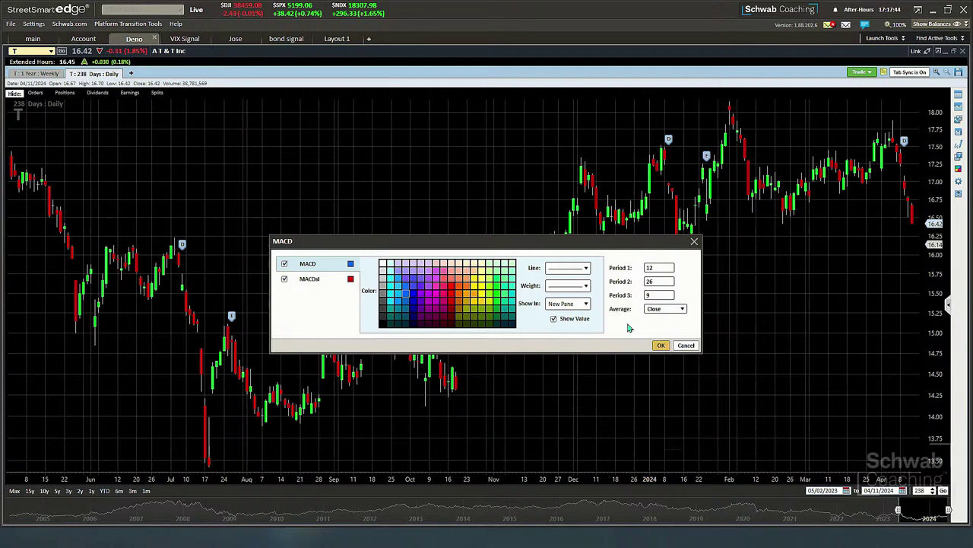
{"action": "left_click", "coordinate": [583, 305]}
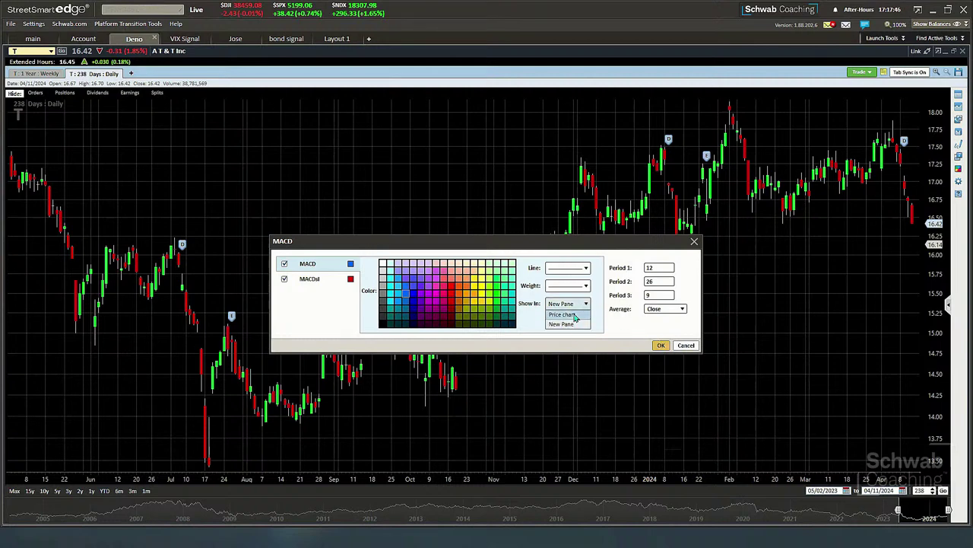
{"action": "left_click", "coordinate": [621, 325]}
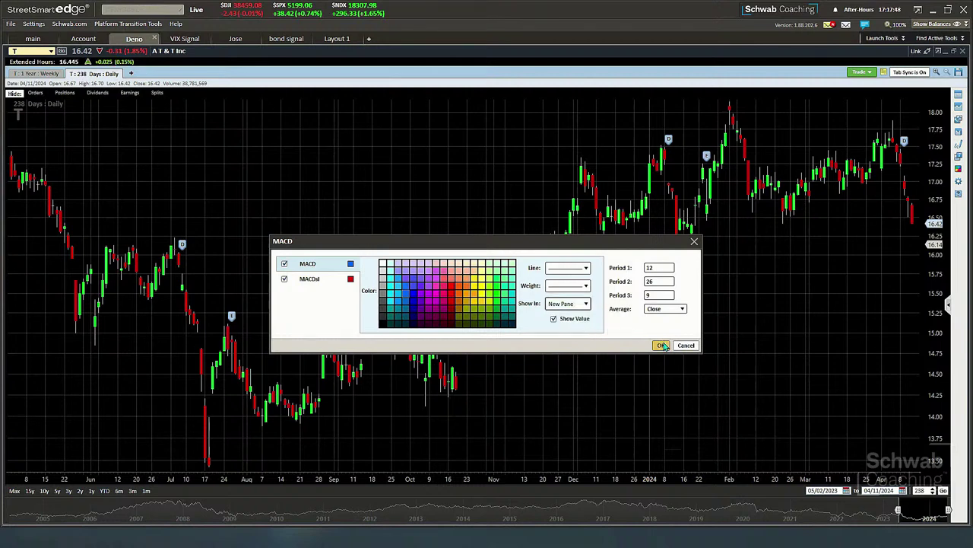
{"action": "left_click", "coordinate": [661, 344]}
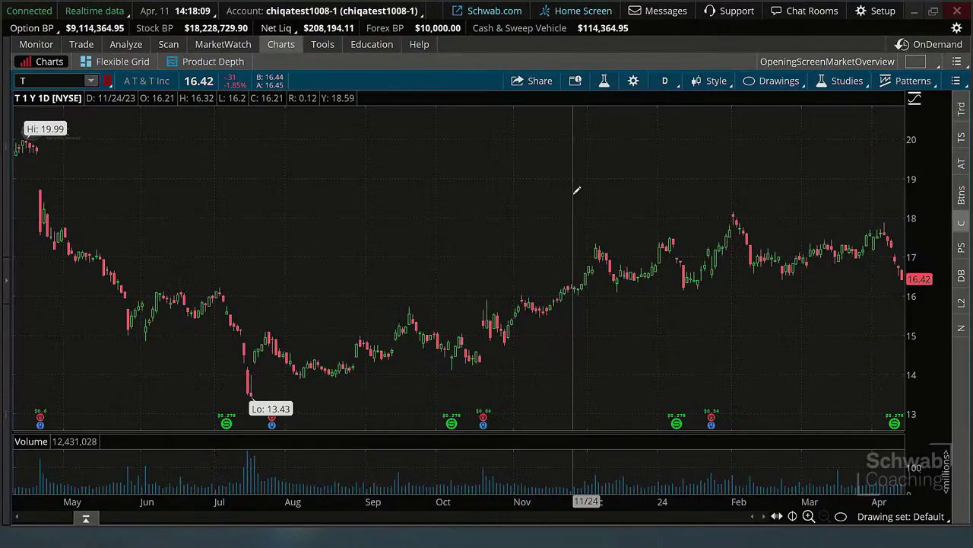
Browse the quick study categories available for T's chart in thinkorswim, including Moving Averages and the A-M group of Momentum Studies
{"action": "right_click", "coordinate": [566, 186]}
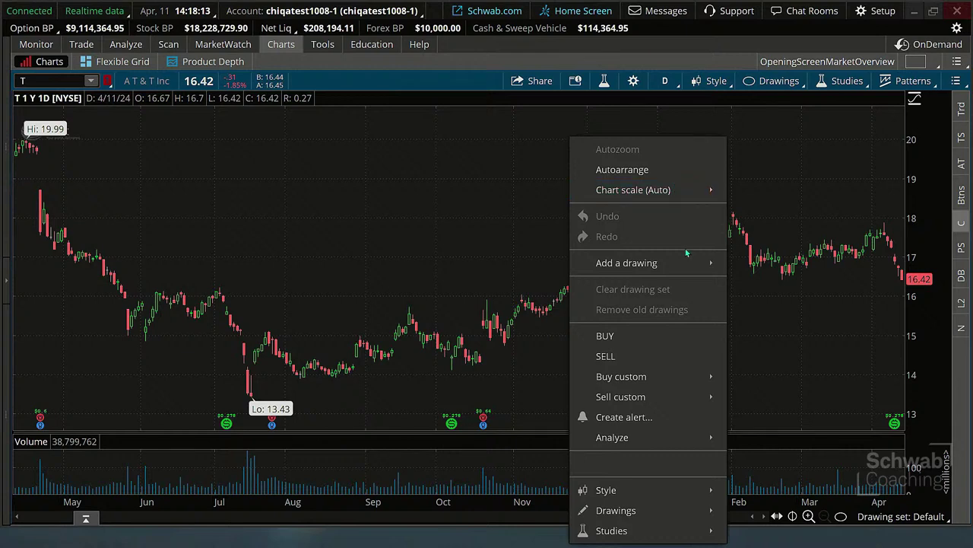
{"action": "mouse_move", "coordinate": [625, 527]}
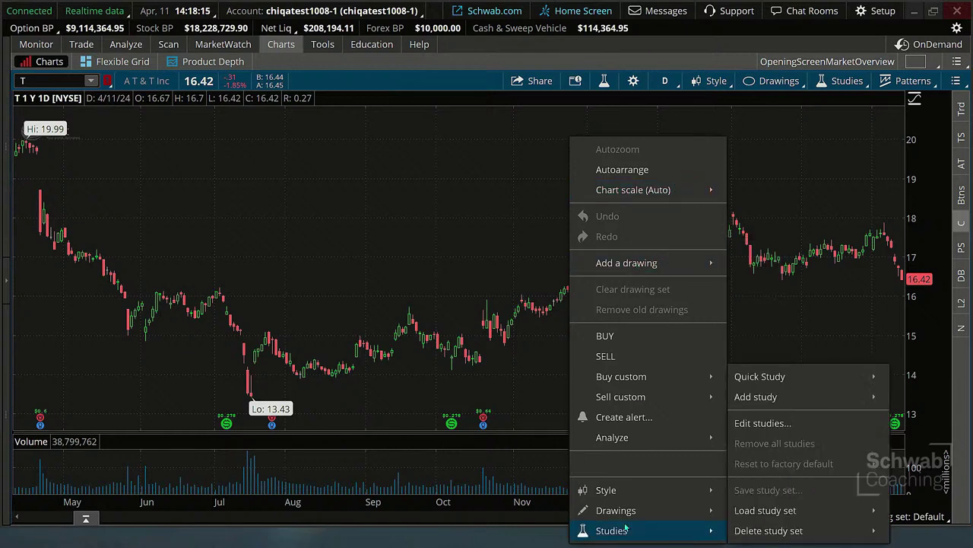
{"action": "left_click", "coordinate": [647, 32]}
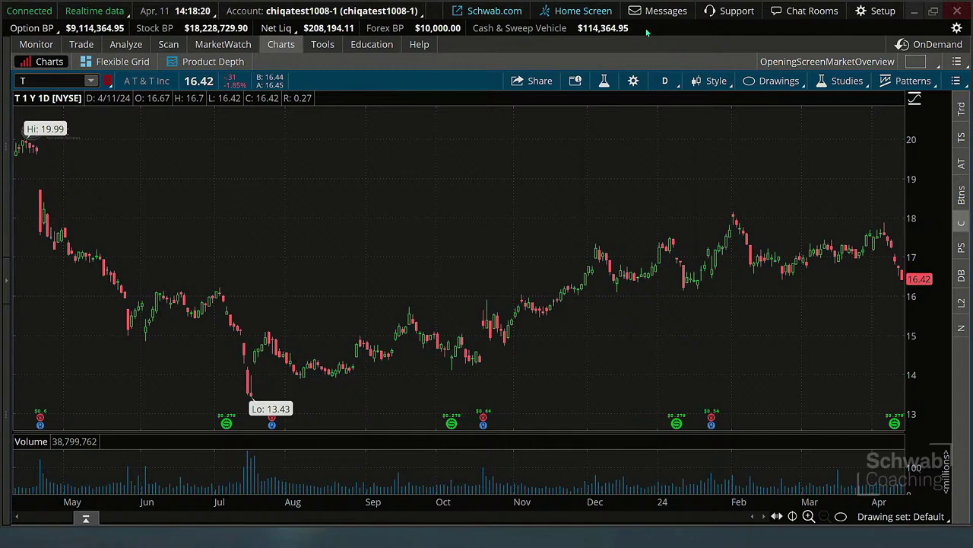
{"action": "right_click", "coordinate": [578, 168]}
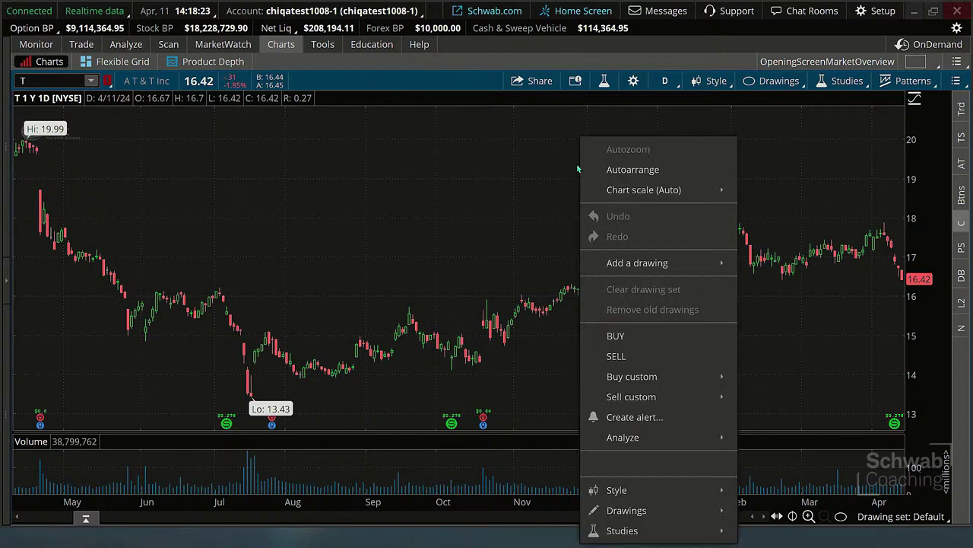
{"action": "mouse_move", "coordinate": [665, 532]}
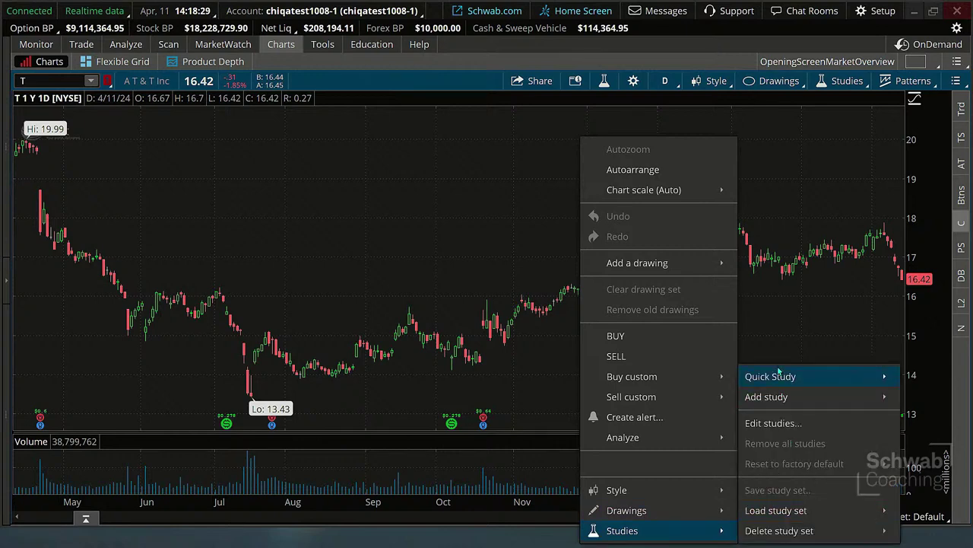
{"action": "mouse_move", "coordinate": [783, 371]}
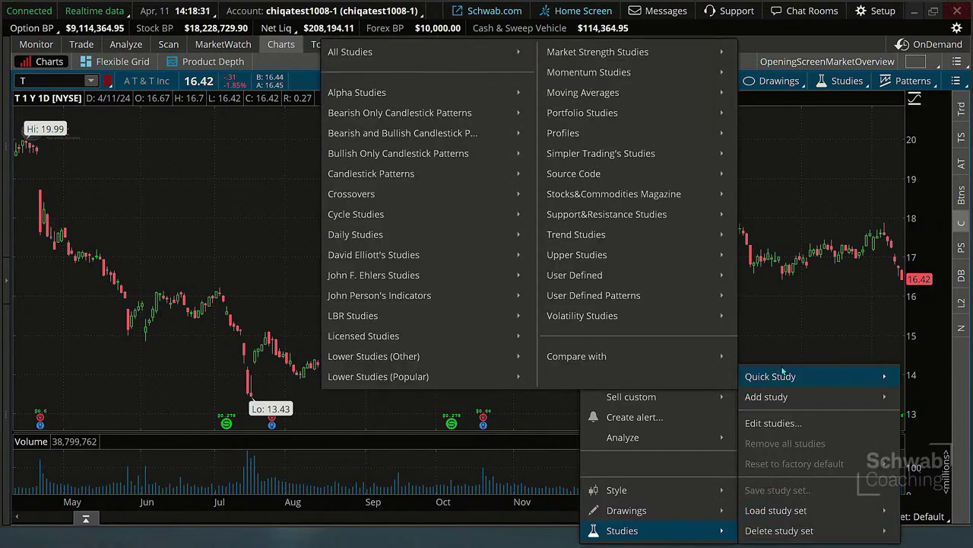
{"action": "mouse_move", "coordinate": [617, 99]}
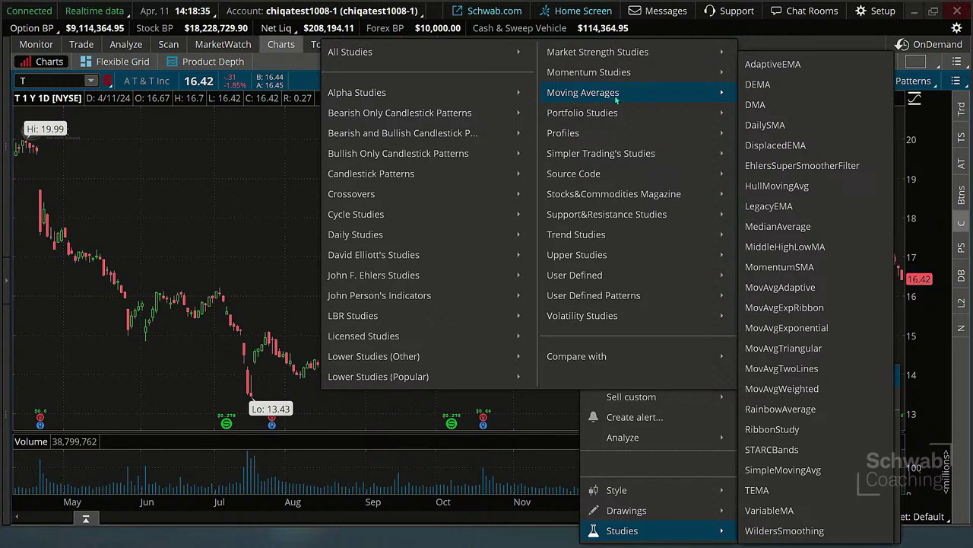
{"action": "mouse_move", "coordinate": [617, 79]}
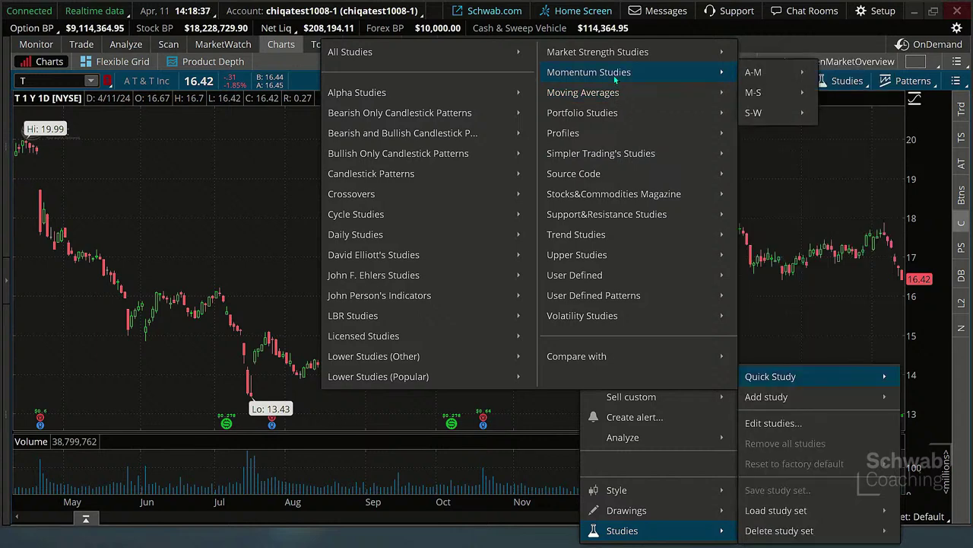
{"action": "mouse_move", "coordinate": [783, 72]}
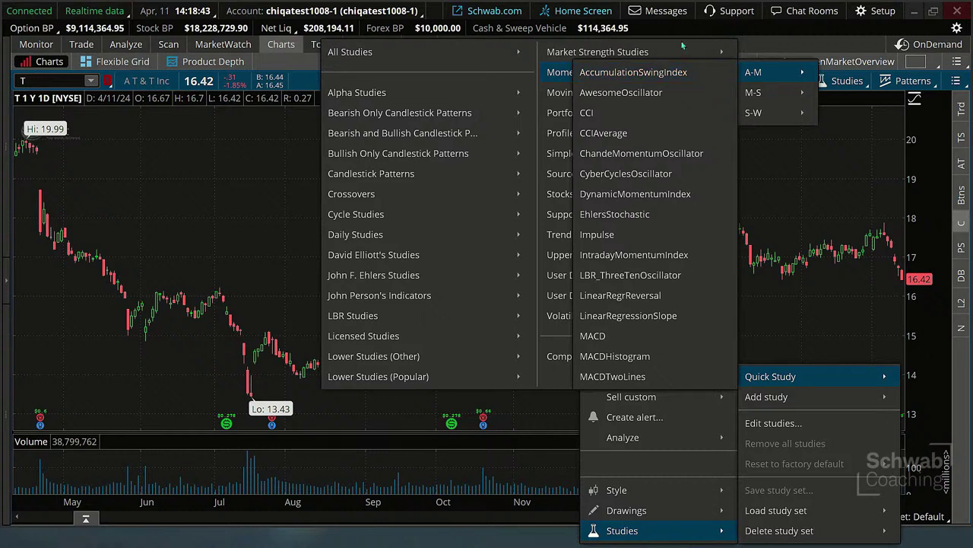
{"action": "mouse_move", "coordinate": [684, 47]}
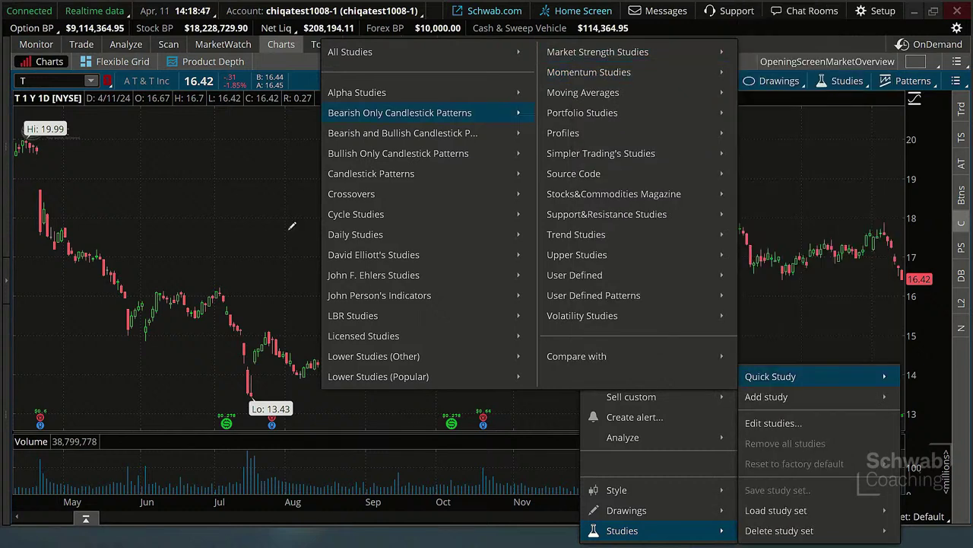
{"action": "left_click", "coordinate": [162, 115]}
{"action": "left_click", "coordinate": [162, 115]}
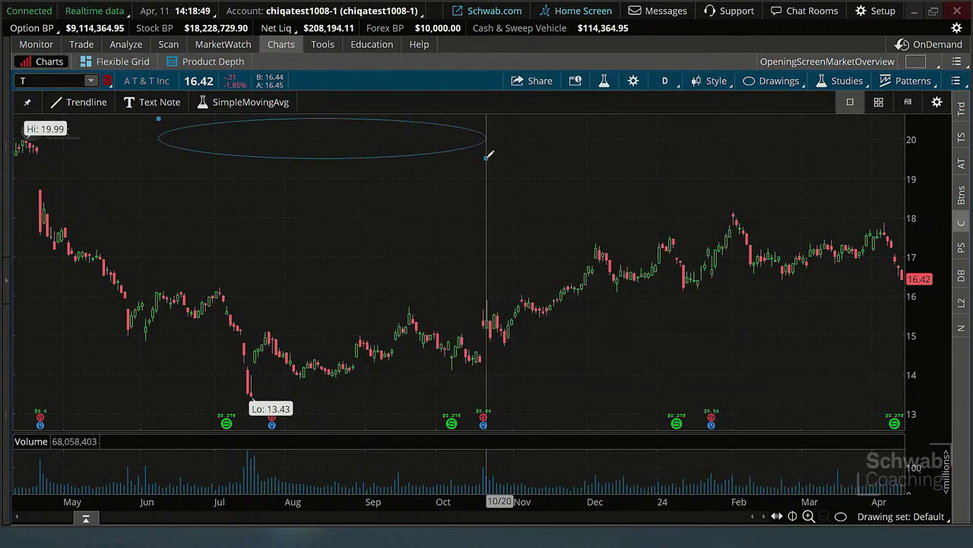
{"action": "key", "text": "Escape"}
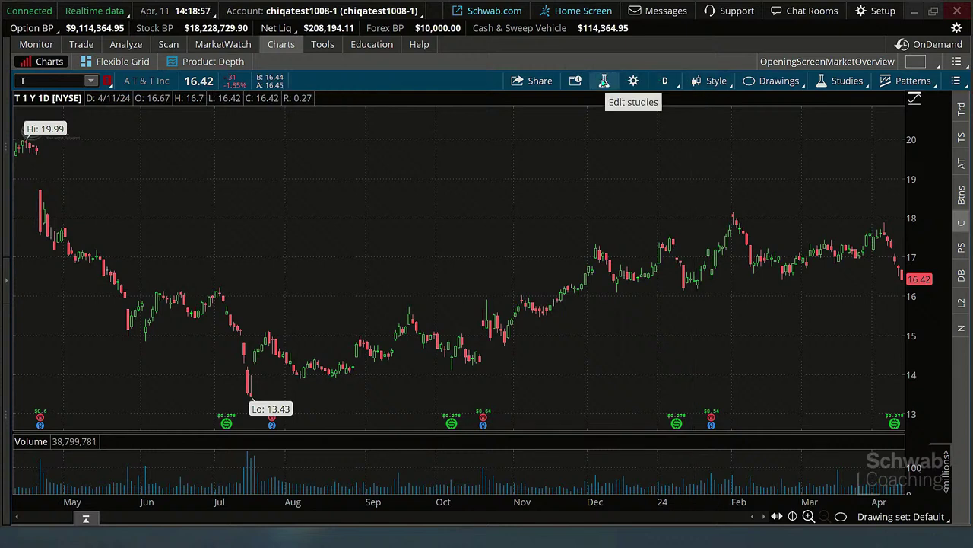
Search the chart's studies for "macd" and add the MACD study as a lower study
{"action": "left_click", "coordinate": [604, 81]}
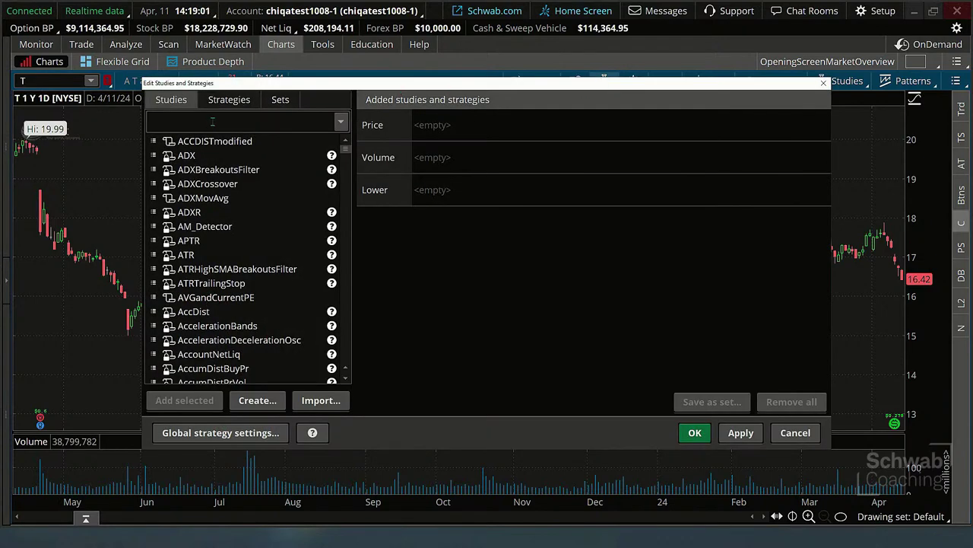
{"action": "left_click", "coordinate": [213, 122]}
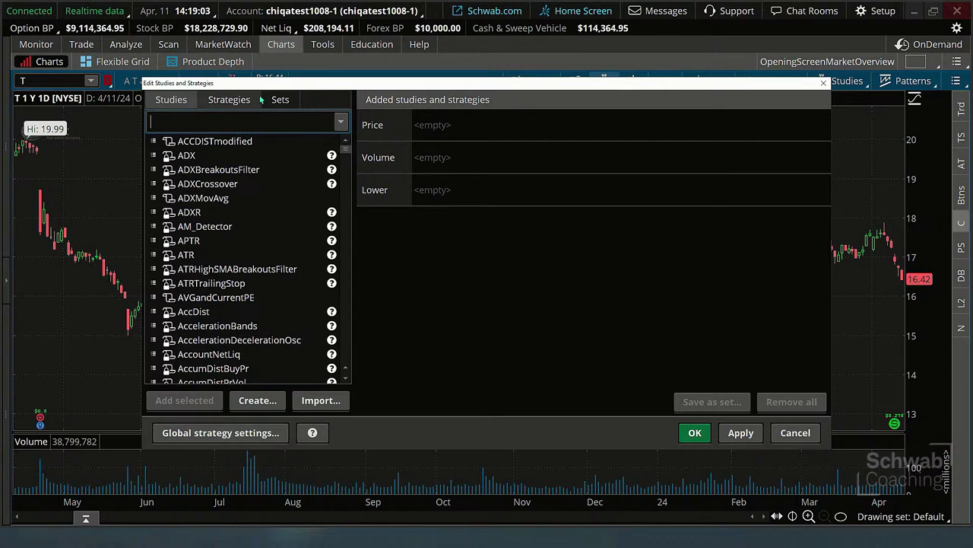
{"action": "type", "text": "mac"}
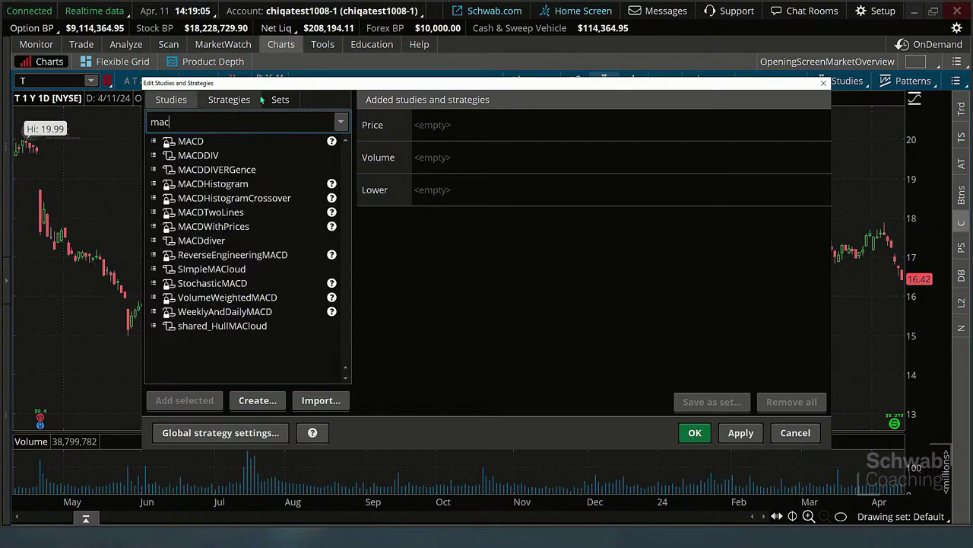
{"action": "type", "text": "d"}
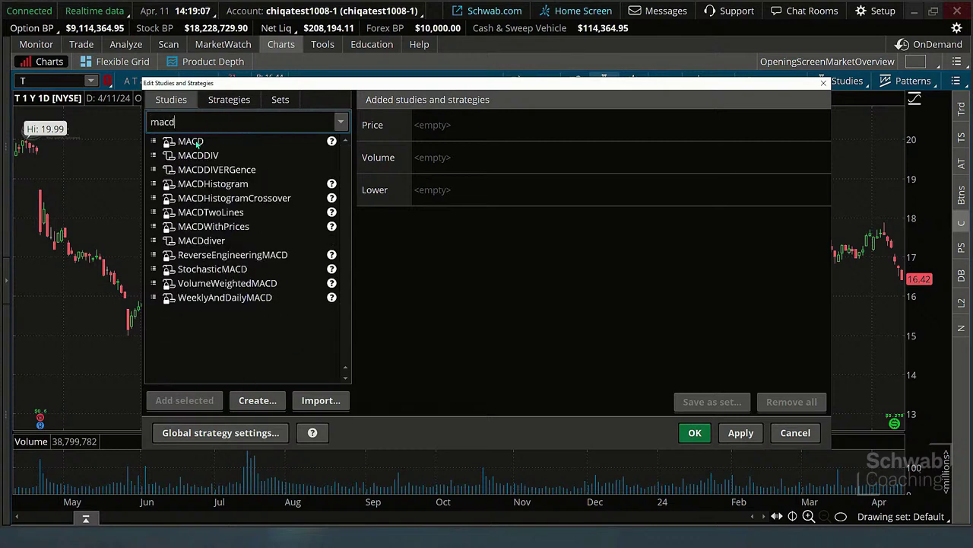
{"action": "left_click", "coordinate": [196, 144]}
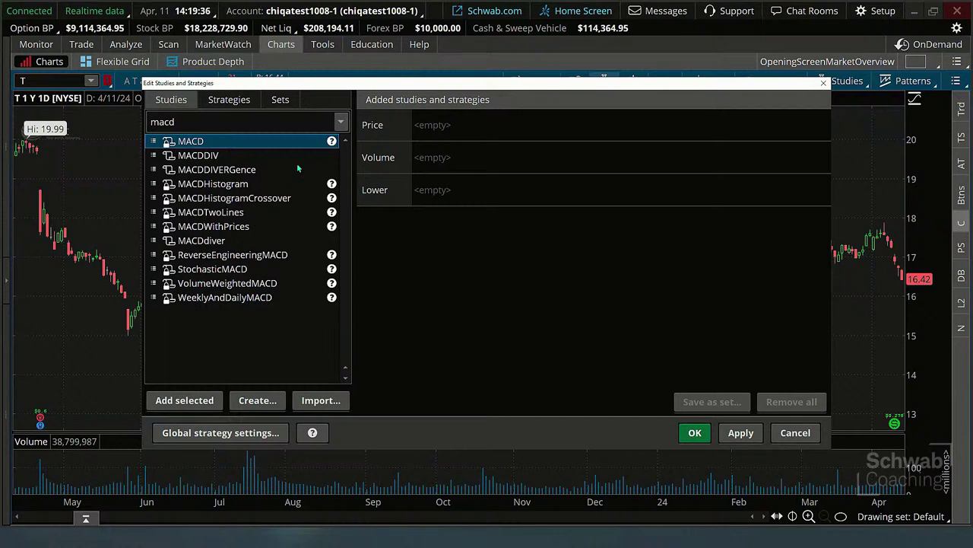
{"action": "left_click", "coordinate": [331, 142]}
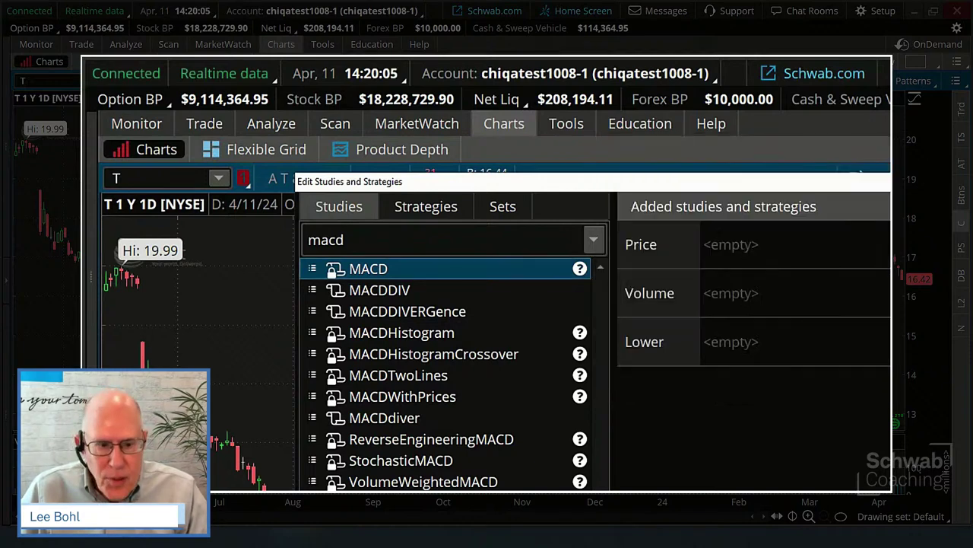
{"action": "key", "text": "Return"}
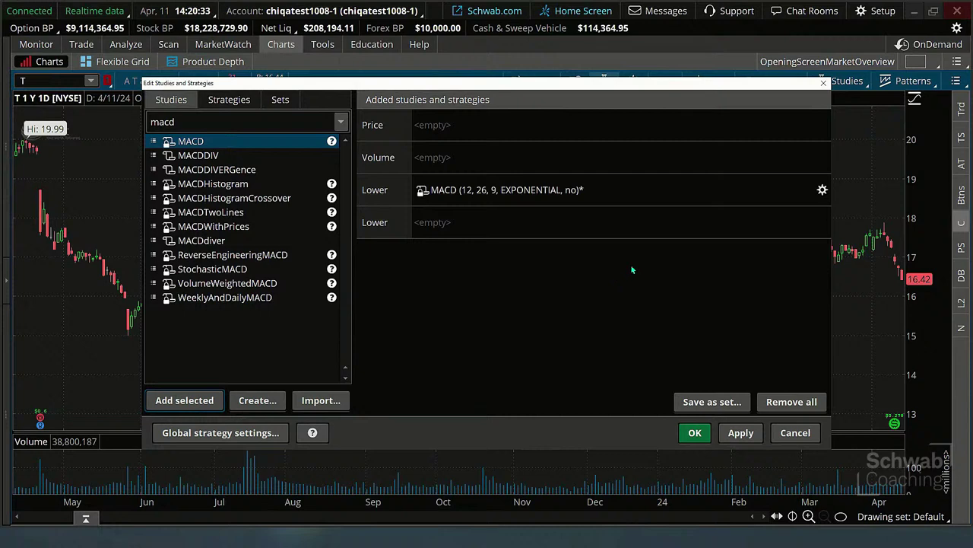
Set the added MACD study's fast length to 24 and slow length to 52
{"action": "mouse_move", "coordinate": [723, 192]}
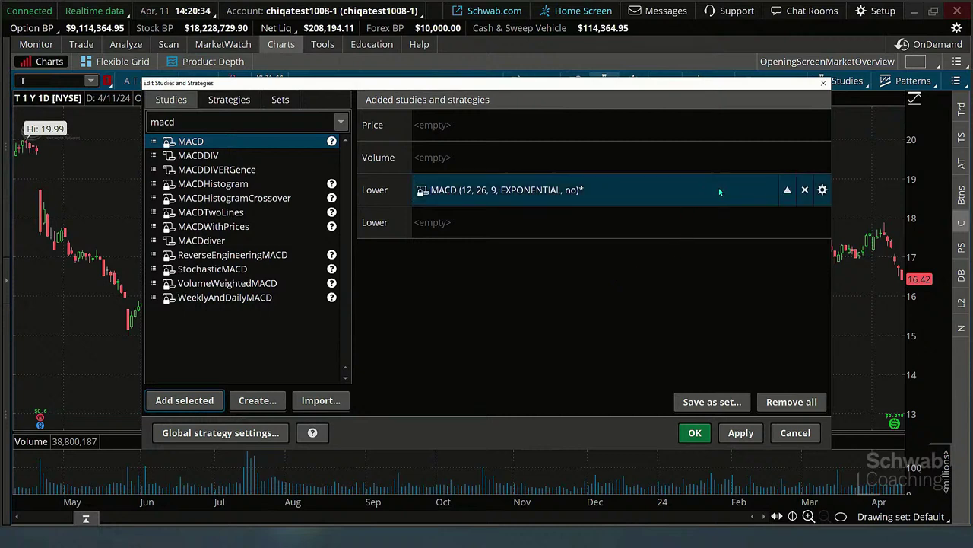
{"action": "left_click", "coordinate": [822, 190]}
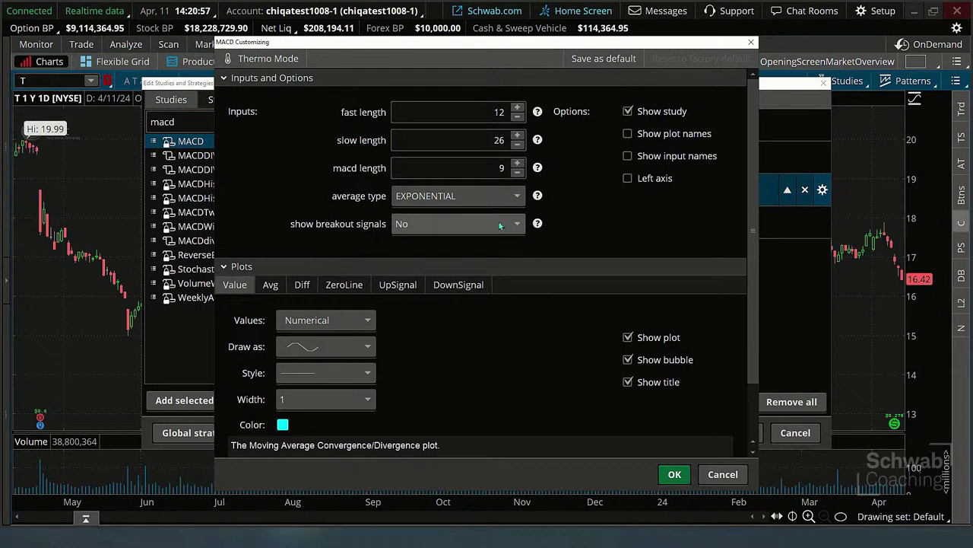
{"action": "double_click", "coordinate": [487, 111]}
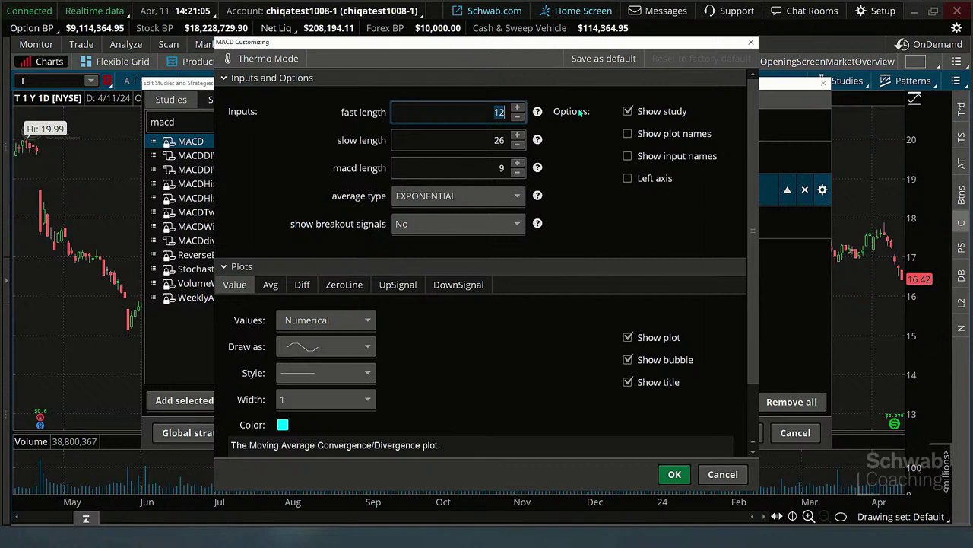
{"action": "key", "text": "BackSpace"}
{"action": "type", "text": "24"}
{"action": "key", "text": "Tab"}
{"action": "type", "text": "52"}
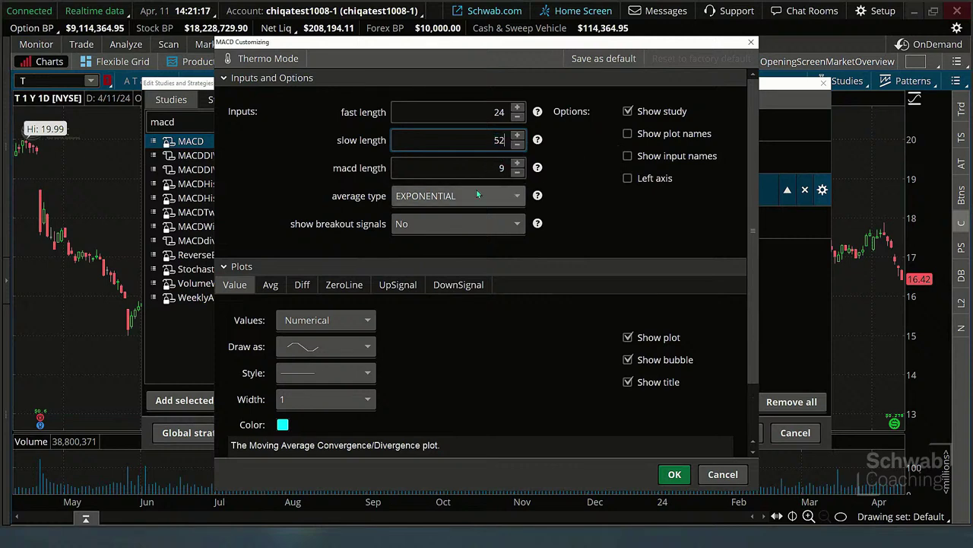
Review the MACD's Avg, Diff and ZeroLine plot settings and set the Value plot's line width to 2
{"action": "left_click", "coordinate": [270, 288]}
{"action": "left_click", "coordinate": [304, 286]}
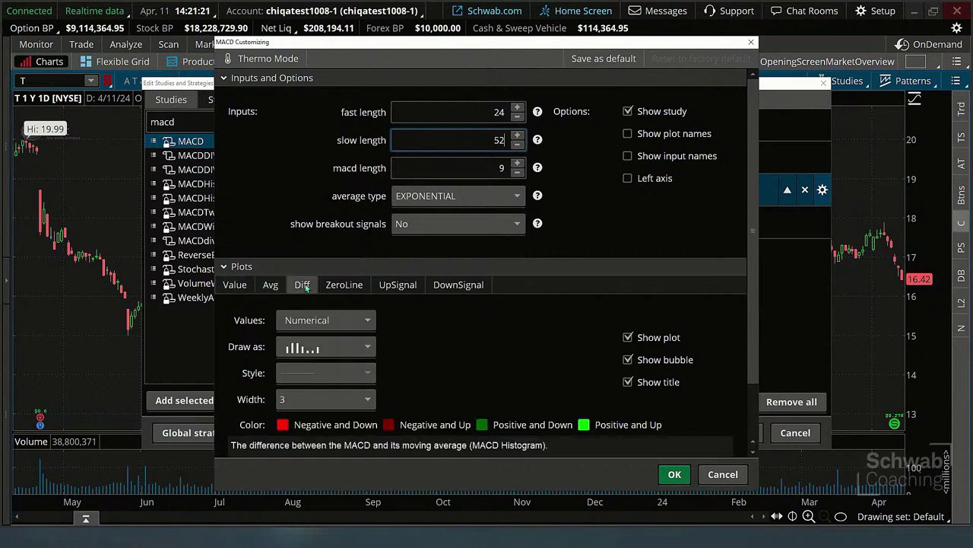
{"action": "left_click", "coordinate": [270, 286]}
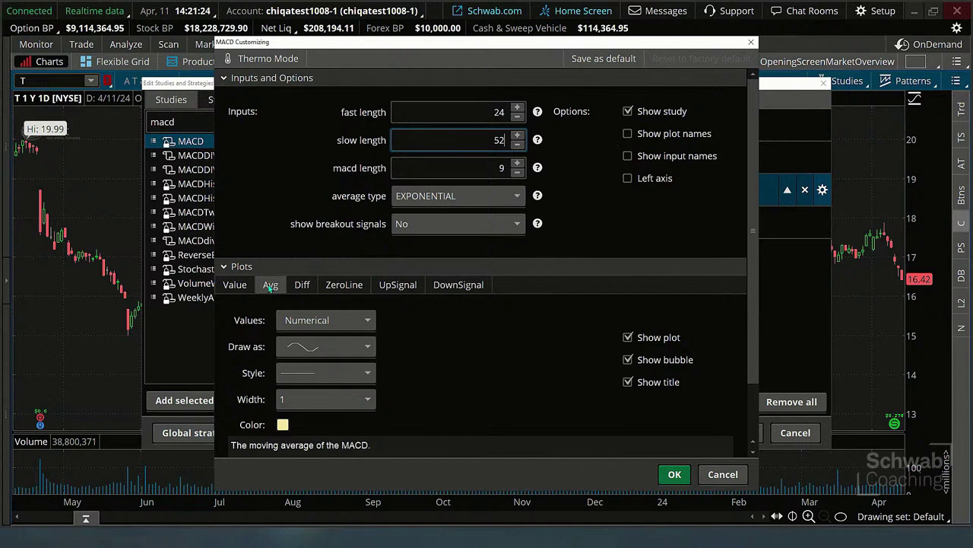
{"action": "left_click", "coordinate": [303, 286]}
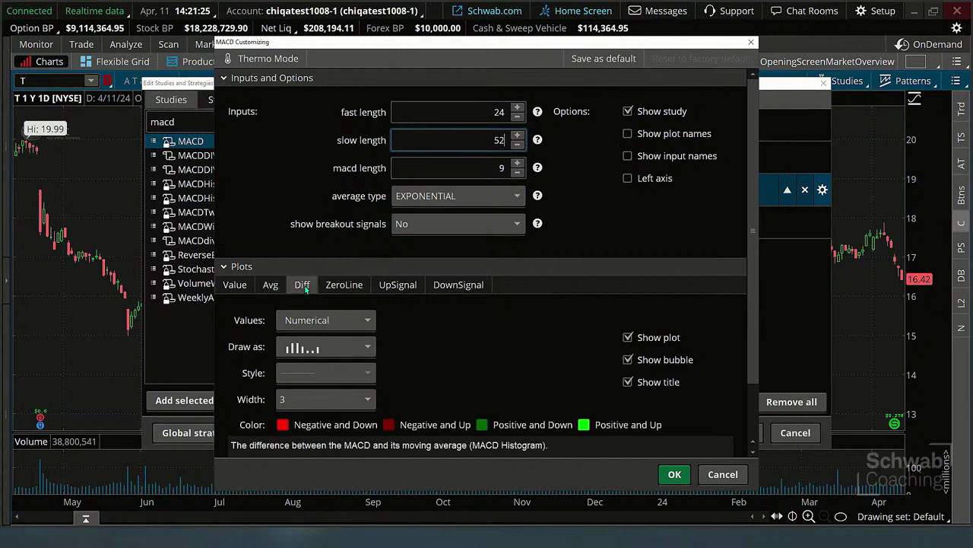
{"action": "left_click", "coordinate": [343, 291]}
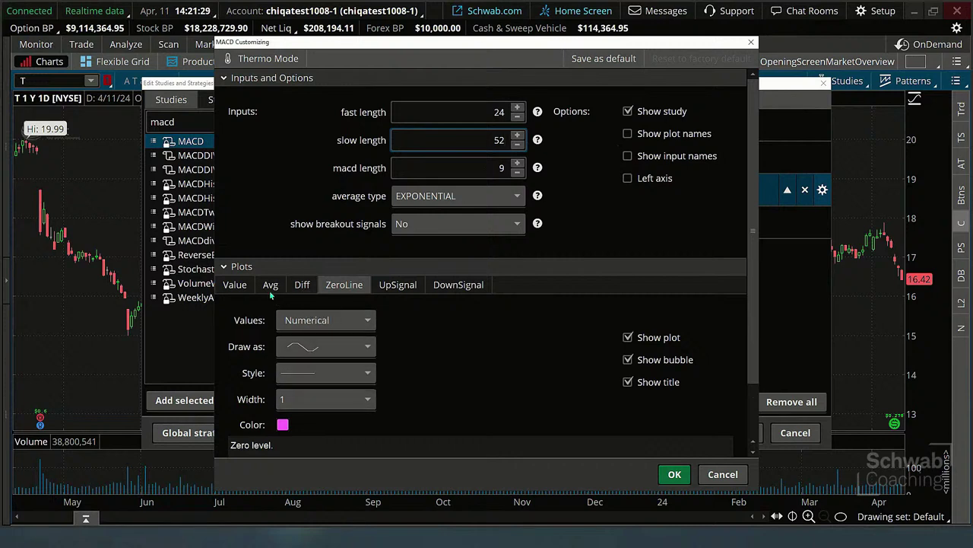
{"action": "left_click", "coordinate": [229, 288]}
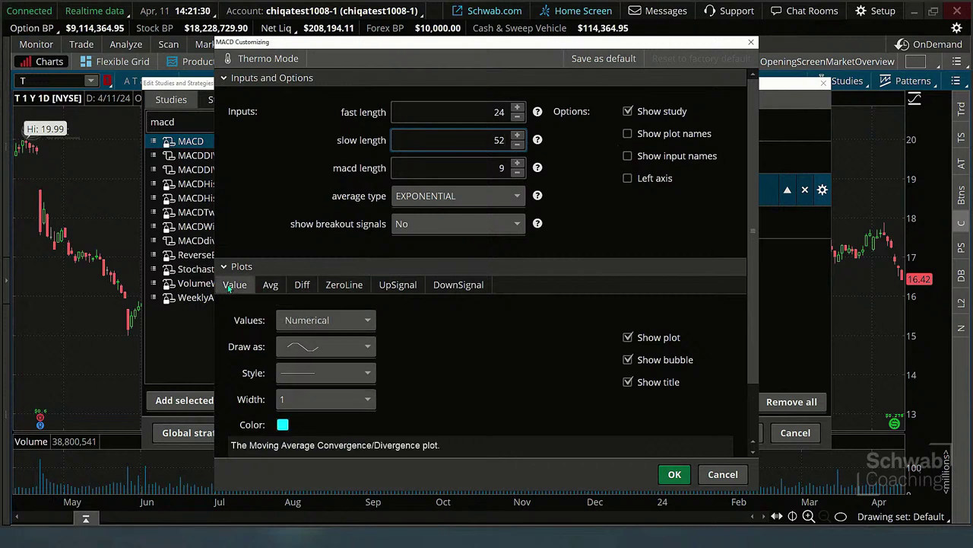
{"action": "left_click", "coordinate": [321, 398]}
{"action": "left_click", "coordinate": [292, 449]}
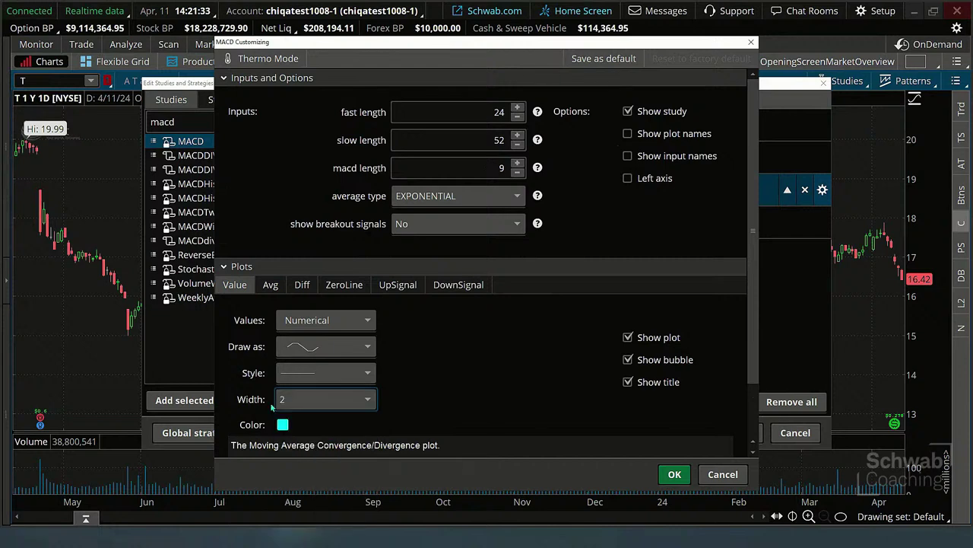
{"action": "left_click", "coordinate": [270, 285]}
{"action": "left_click", "coordinate": [300, 286]}
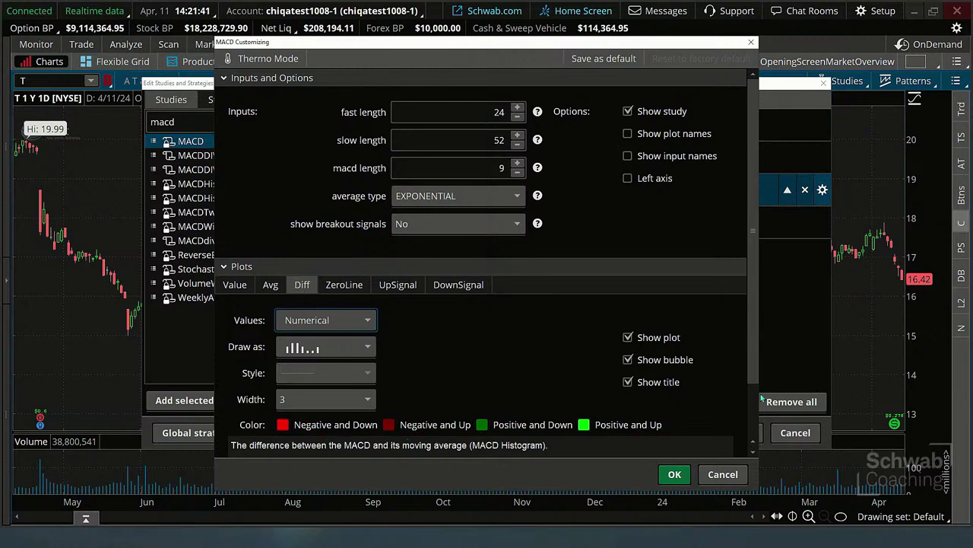
{"action": "left_click", "coordinate": [674, 473]}
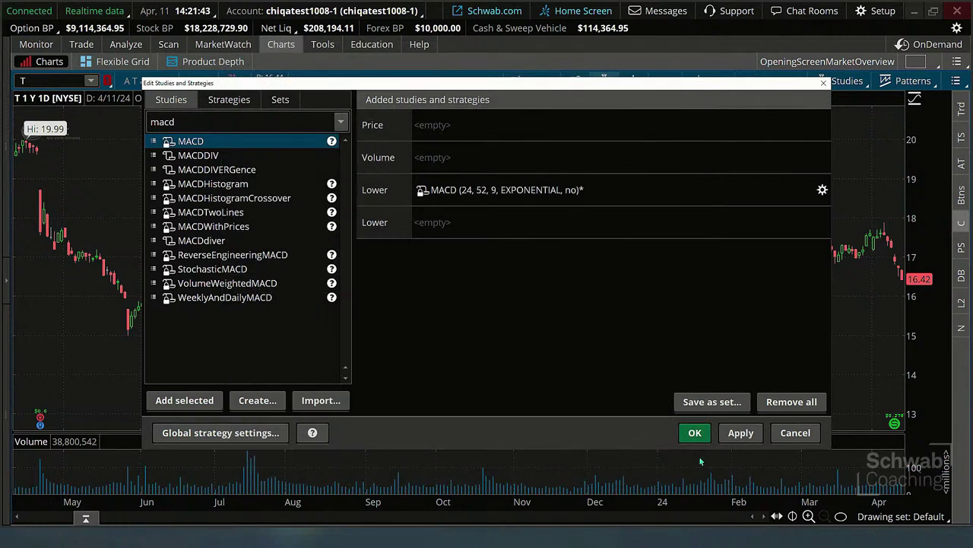
Apply the customized MACD study to T's chart and enlarge the MACD pane upward
{"action": "left_click", "coordinate": [739, 432]}
{"action": "left_click", "coordinate": [696, 433]}
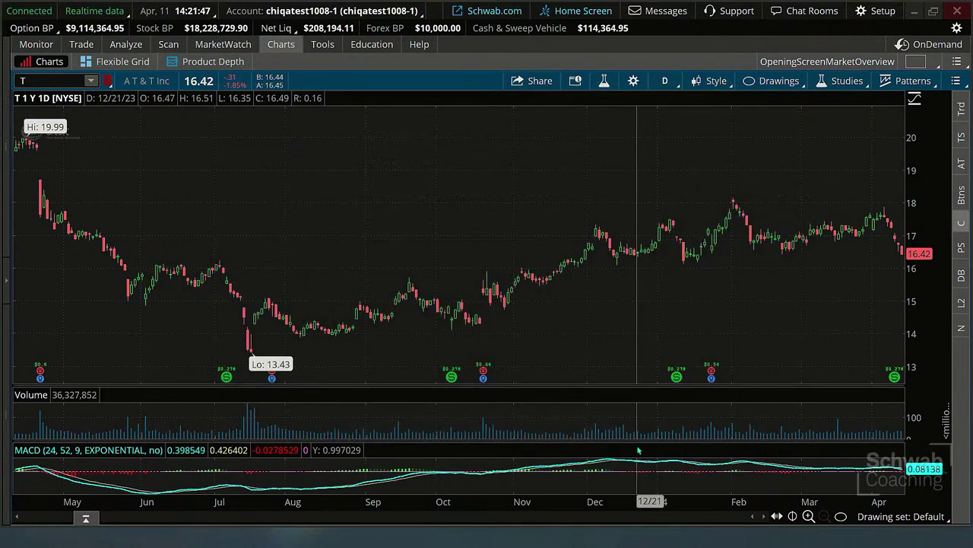
{"action": "left_click_drag", "start_coordinate": [643, 442], "coordinate": [643, 390]}
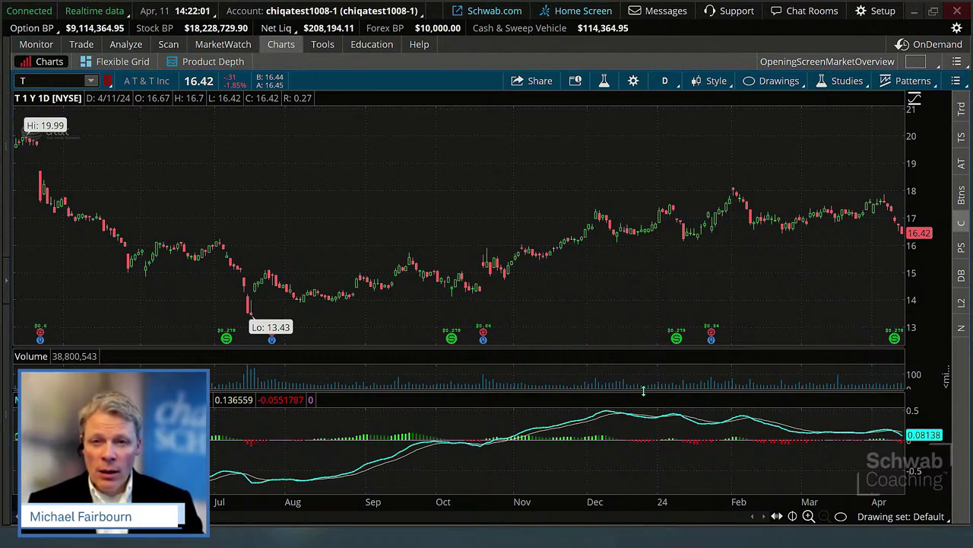
Hide the MACD study on T's chart by turning off its Show study option and applying the change
{"action": "left_click", "coordinate": [604, 80]}
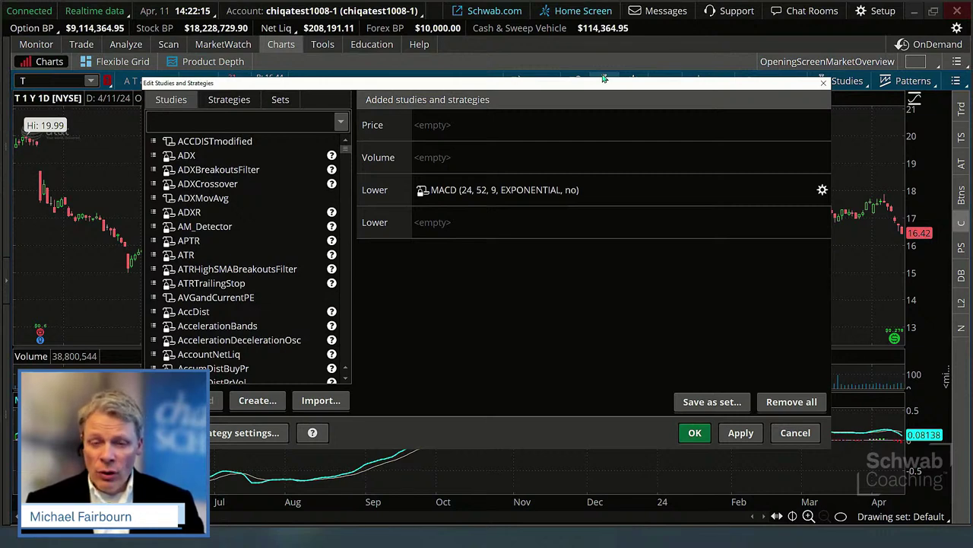
{"action": "left_click", "coordinate": [822, 189]}
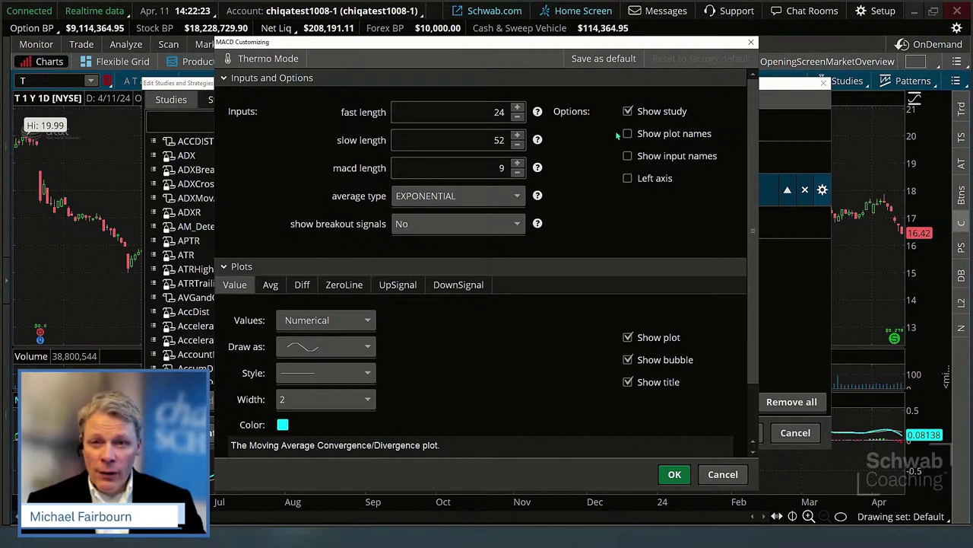
{"action": "left_click", "coordinate": [627, 111]}
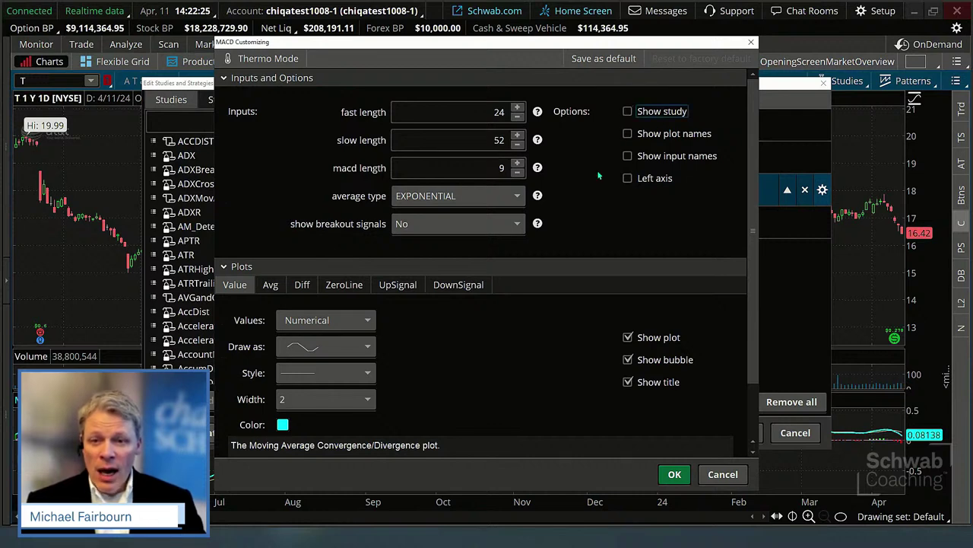
{"action": "left_click", "coordinate": [677, 473]}
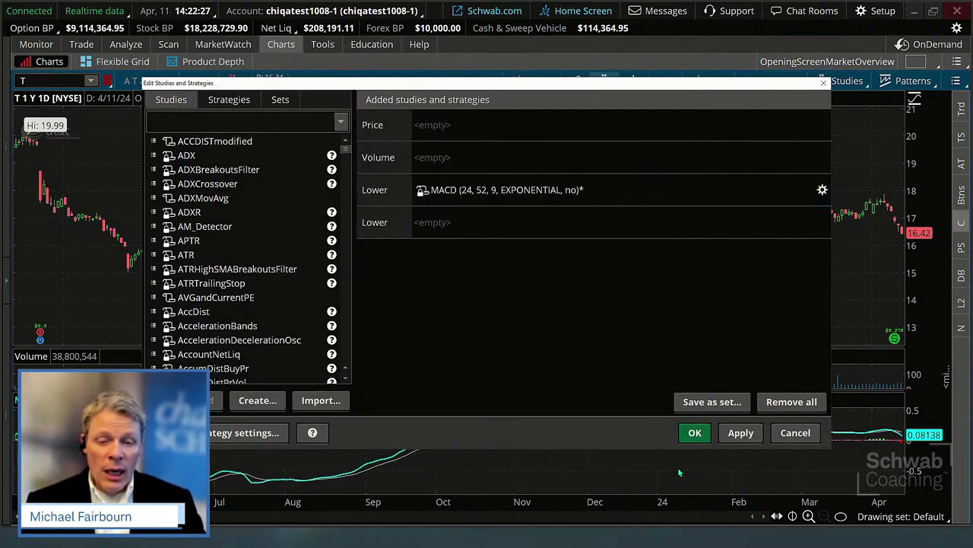
{"action": "left_click", "coordinate": [741, 432]}
{"action": "left_click", "coordinate": [694, 432]}
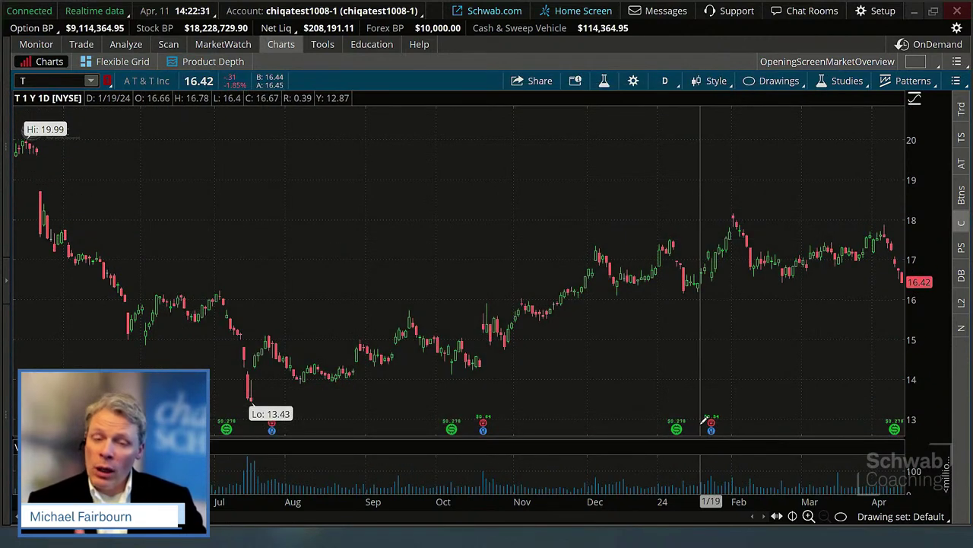
{"action": "left_click", "coordinate": [635, 81]}
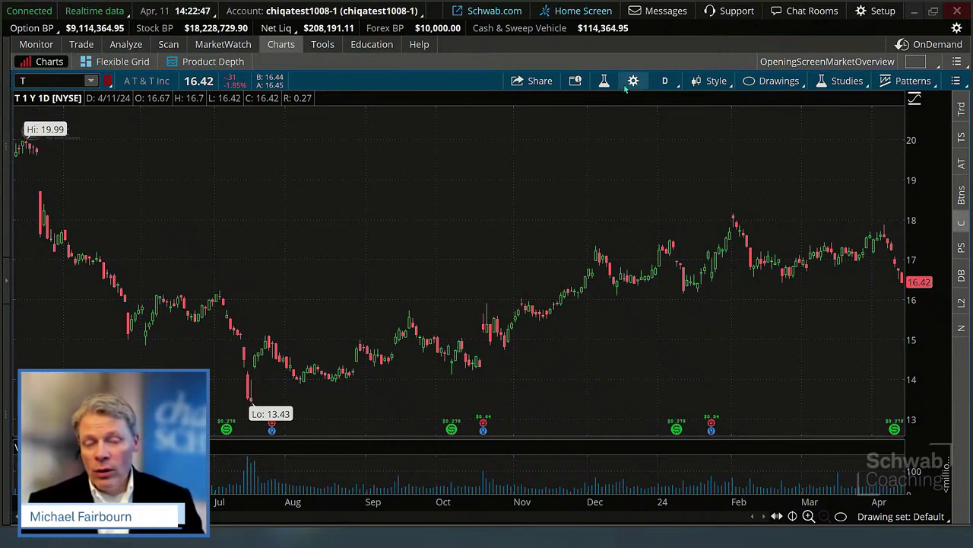
{"action": "left_click", "coordinate": [635, 81]}
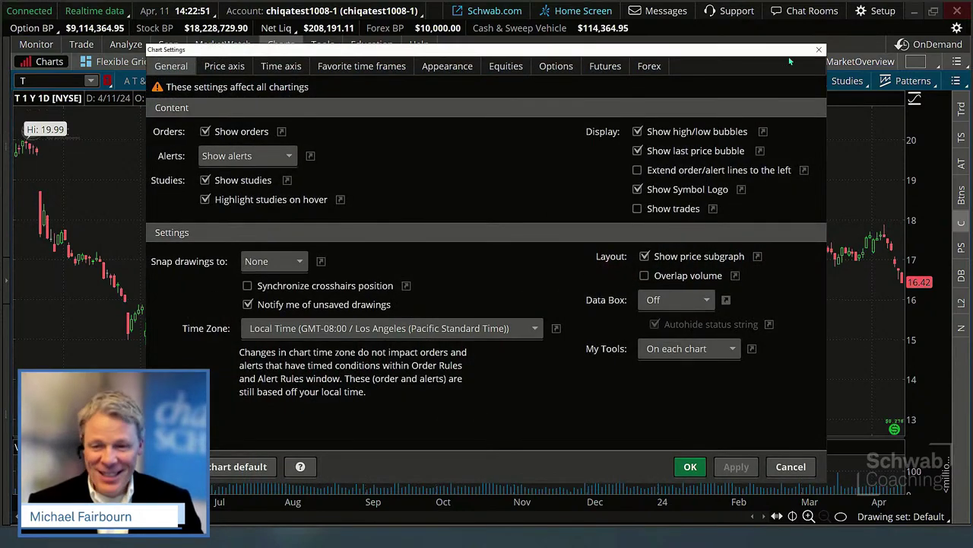
{"action": "left_click", "coordinate": [819, 49]}
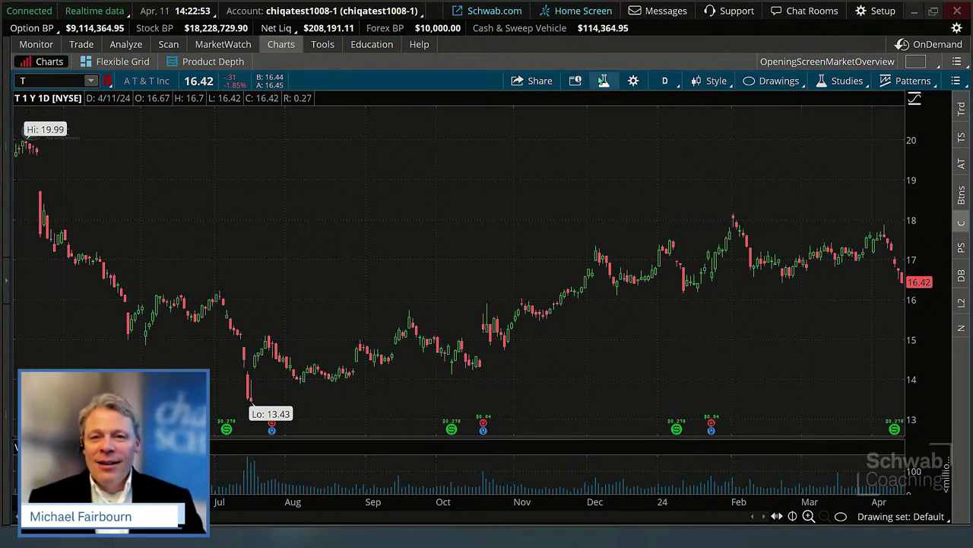
Turn the MACD's Show study option back on and apply it to T's chart
{"action": "left_click", "coordinate": [604, 81]}
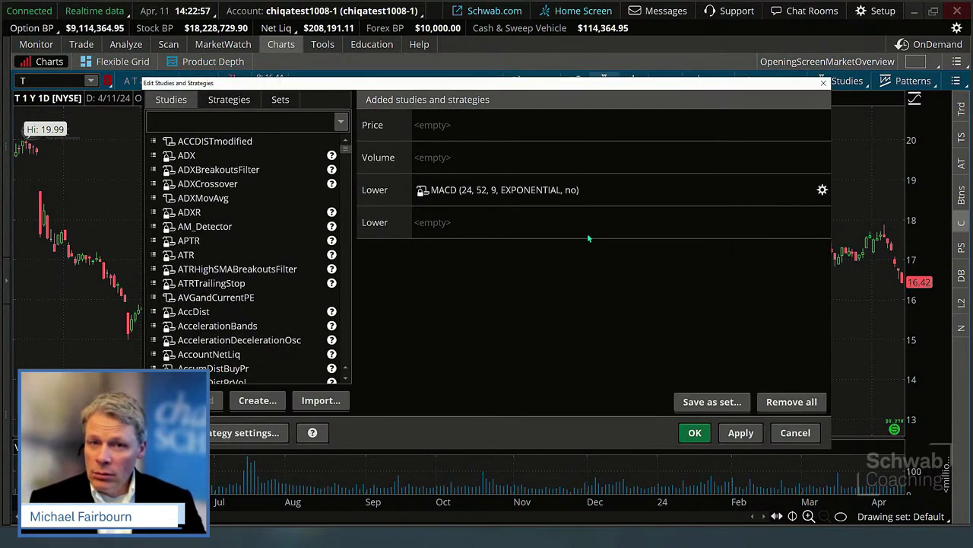
{"action": "left_click", "coordinate": [822, 190]}
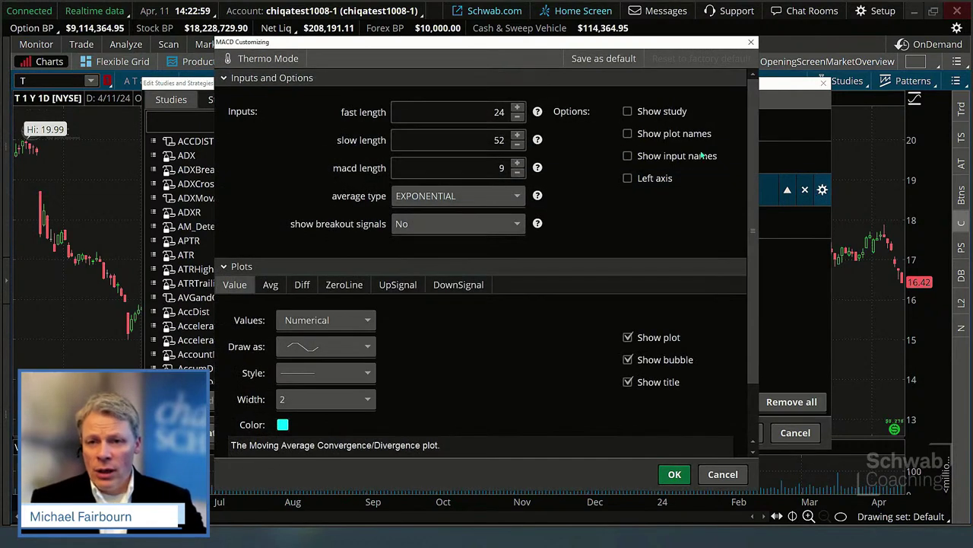
{"action": "left_click", "coordinate": [628, 111]}
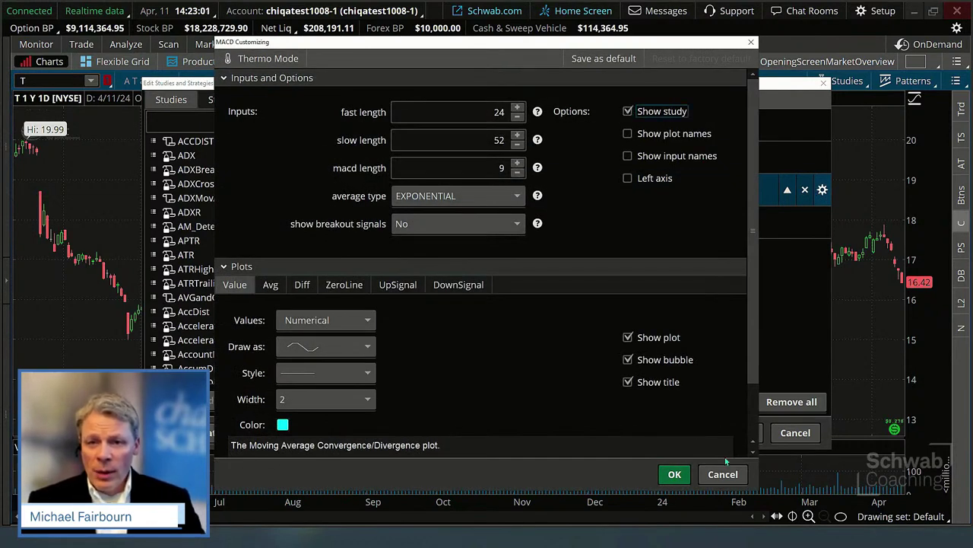
{"action": "left_click", "coordinate": [675, 473]}
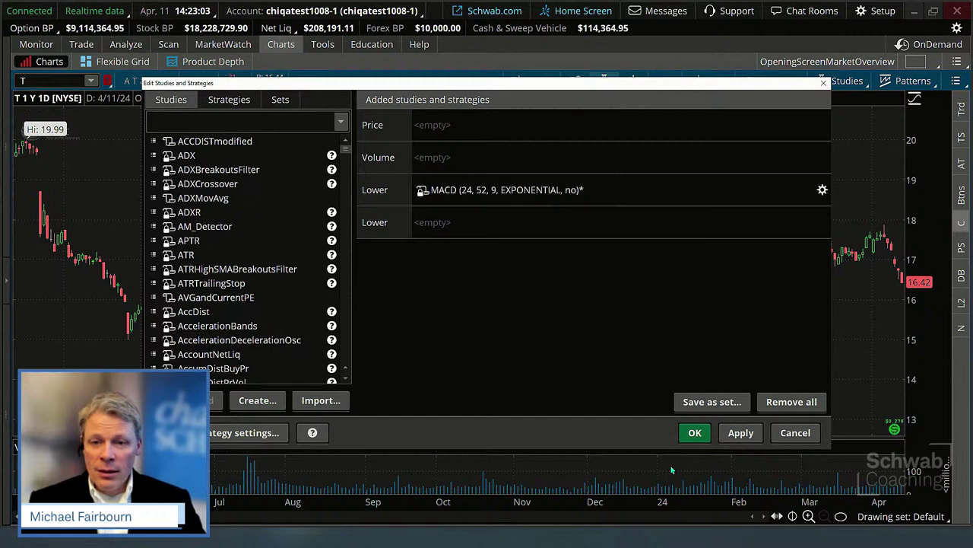
{"action": "left_click", "coordinate": [740, 432]}
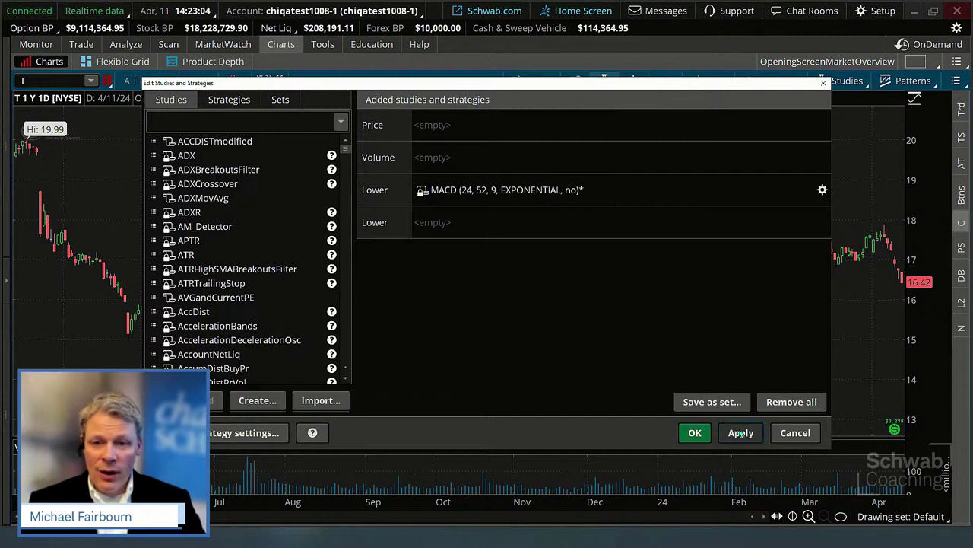
{"action": "left_click", "coordinate": [695, 433]}
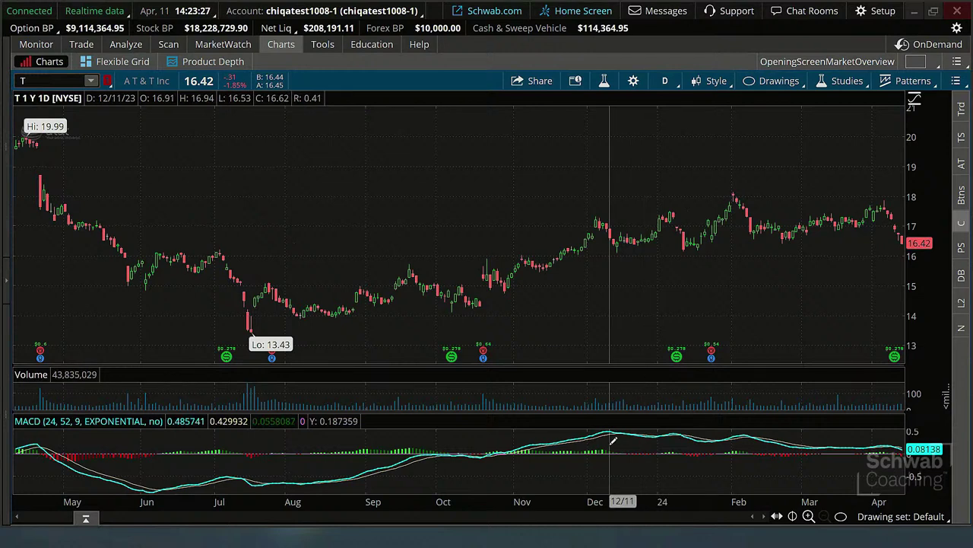
Search the chart's studies for "sim" and add the SimpleMovingAvg study to the price pane
{"action": "left_click", "coordinate": [843, 86]}
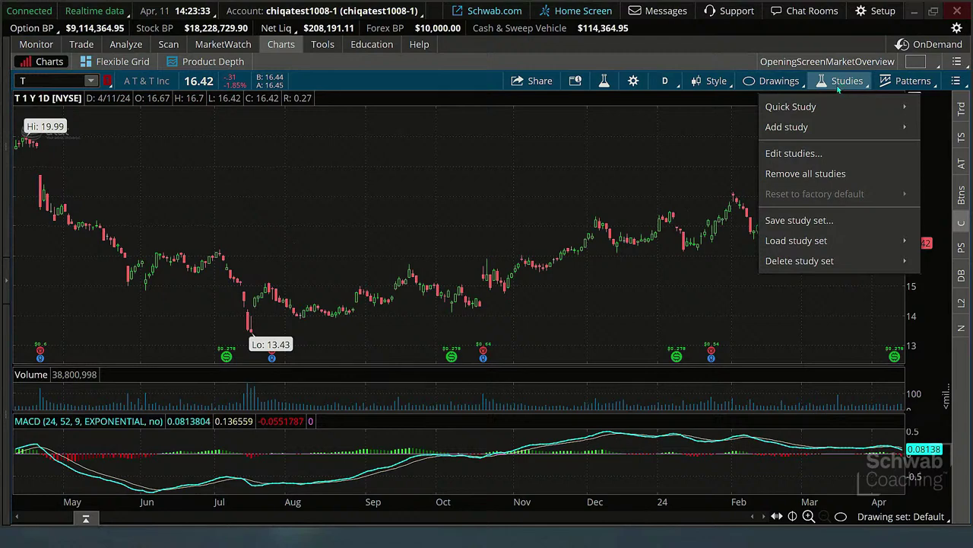
{"action": "left_click", "coordinate": [604, 81]}
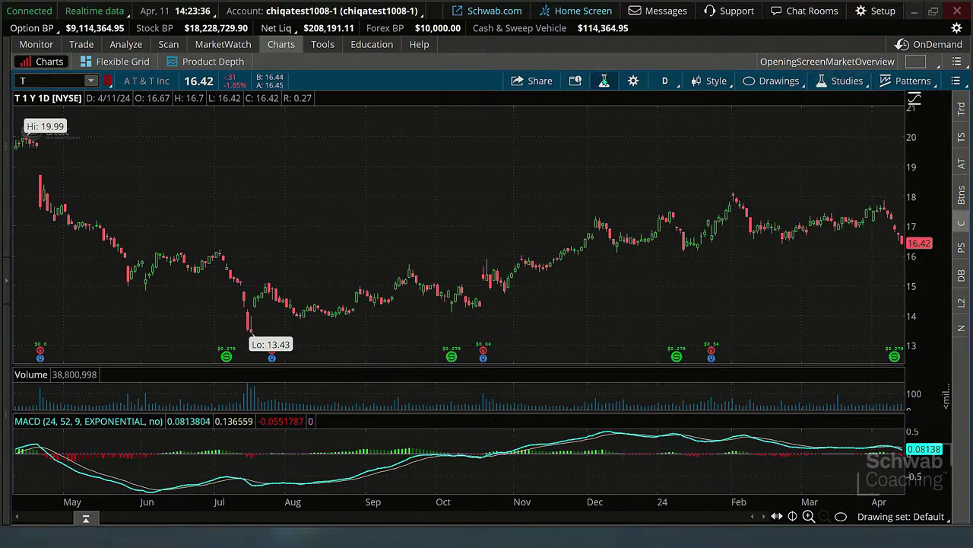
{"action": "left_click", "coordinate": [271, 121]}
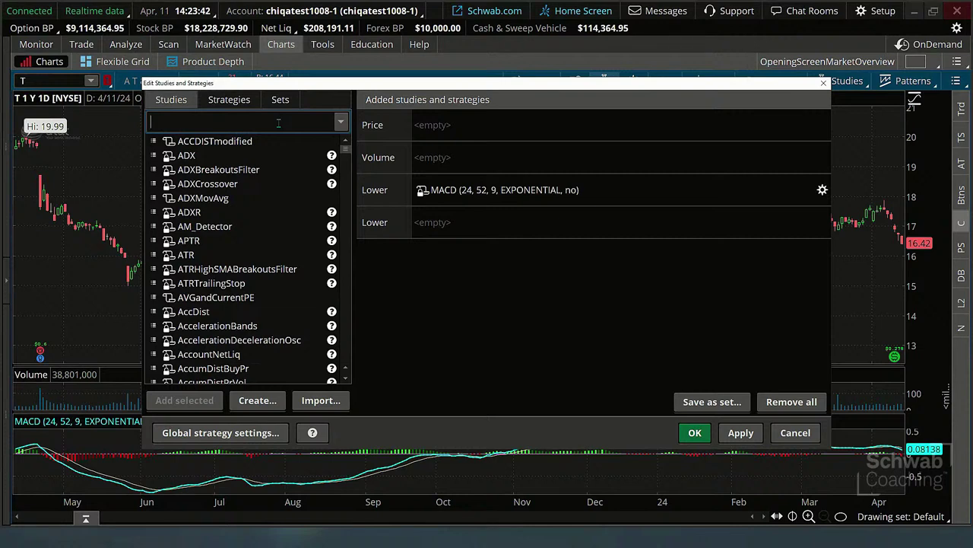
{"action": "type", "text": "sim"}
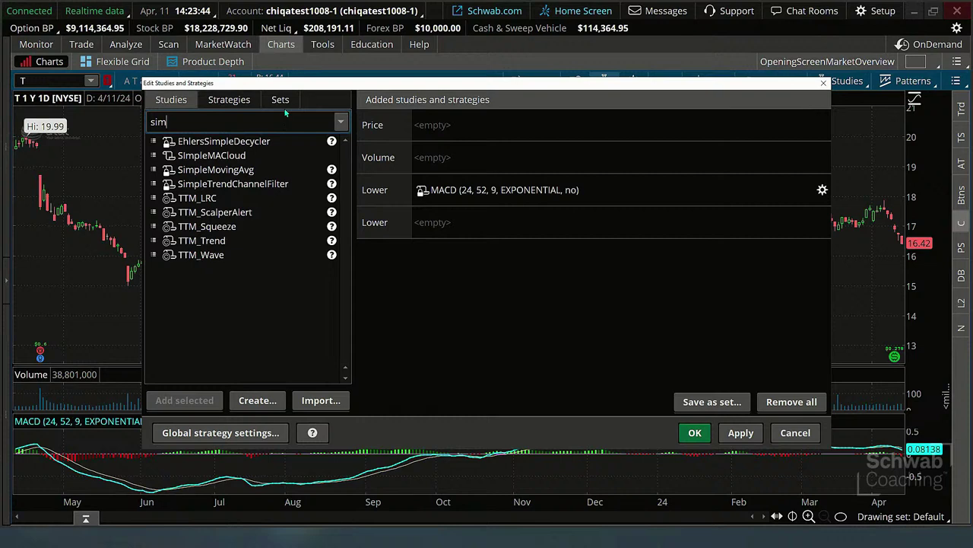
{"action": "left_click", "coordinate": [227, 171]}
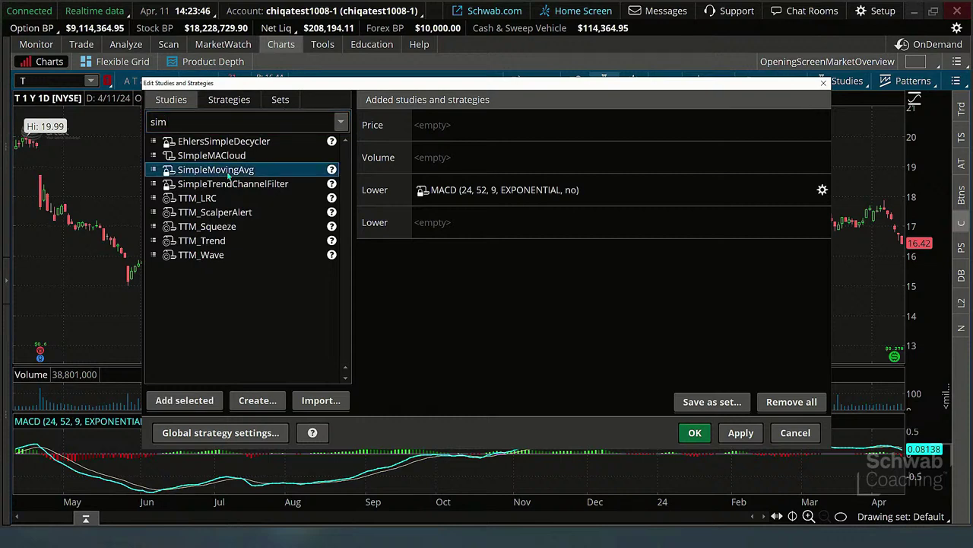
{"action": "left_click", "coordinate": [191, 400]}
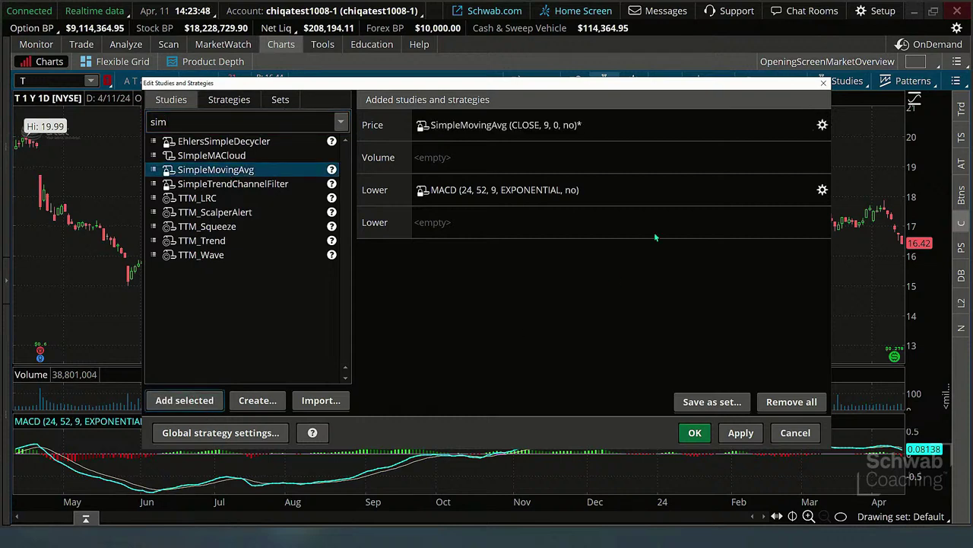
Set the SimpleMovingAvg's length to 50 and its SMA plot color to magenta
{"action": "left_click", "coordinate": [805, 133]}
{"action": "left_click", "coordinate": [822, 125]}
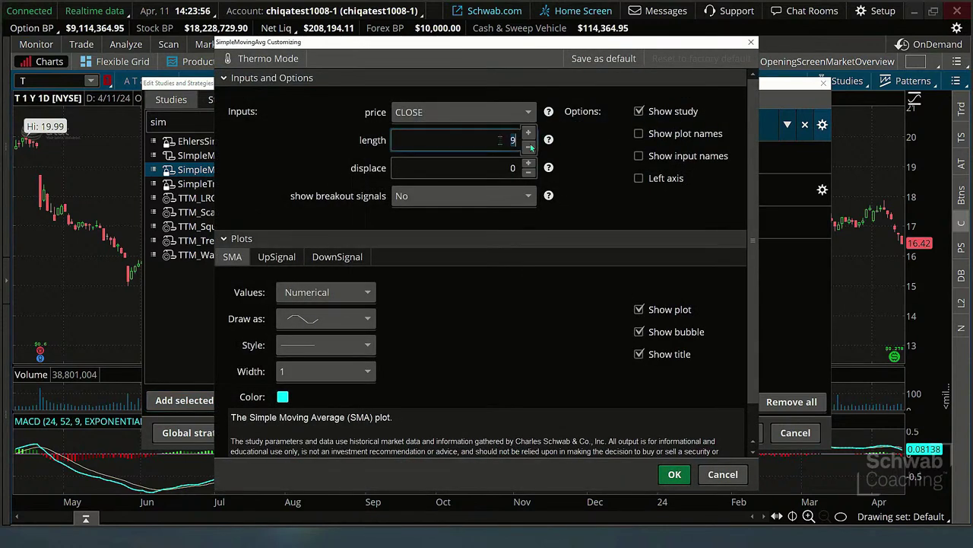
{"action": "type", "text": "50"}
{"action": "left_click", "coordinate": [284, 396]}
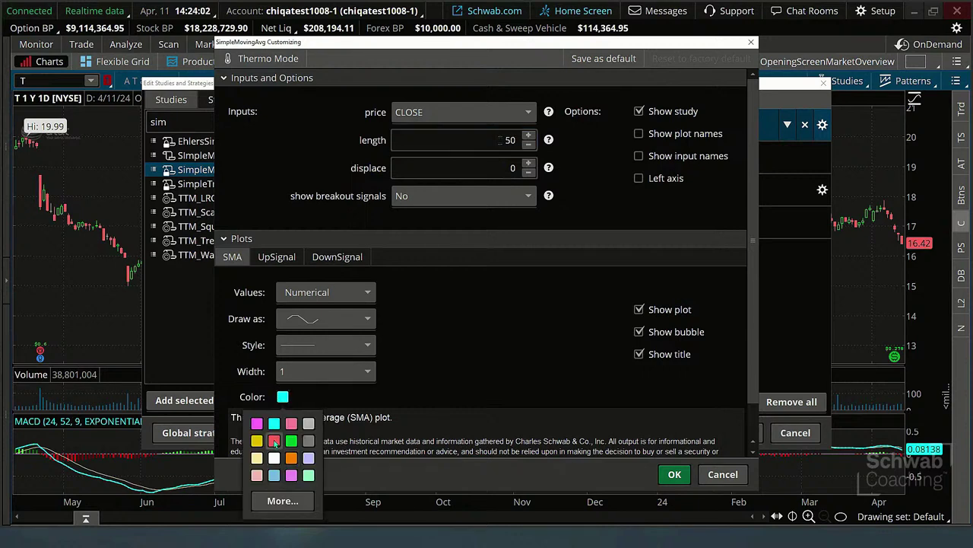
{"action": "left_click", "coordinate": [257, 422]}
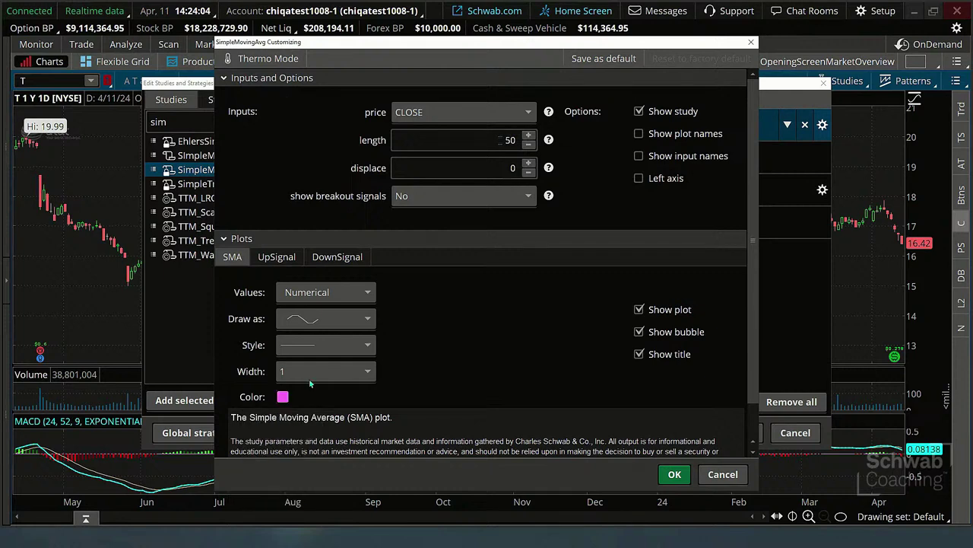
Thicken the SMA plot's line and apply the customized moving average to T's chart
{"action": "left_click", "coordinate": [326, 371]}
{"action": "left_click", "coordinate": [302, 441]}
{"action": "left_click", "coordinate": [675, 474]}
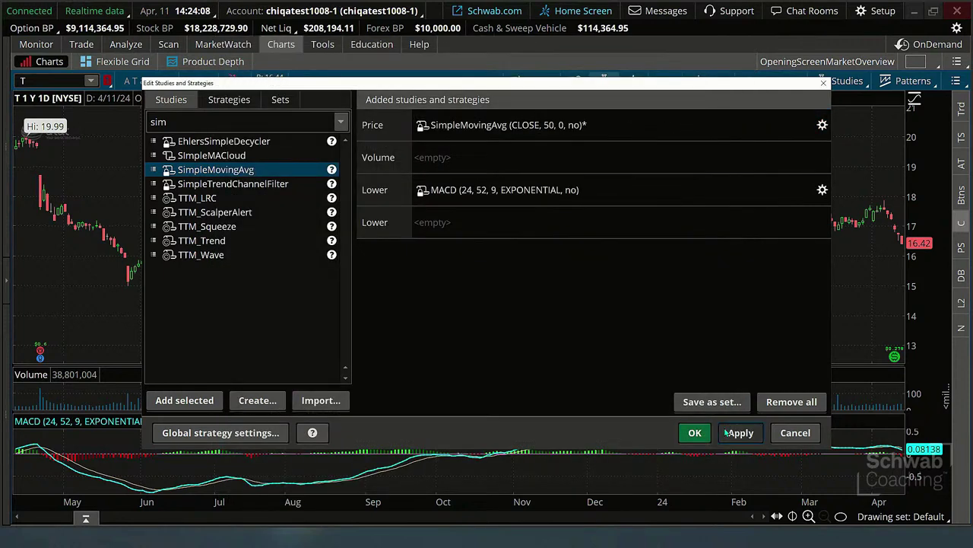
{"action": "left_click", "coordinate": [739, 432]}
{"action": "left_click", "coordinate": [692, 432]}
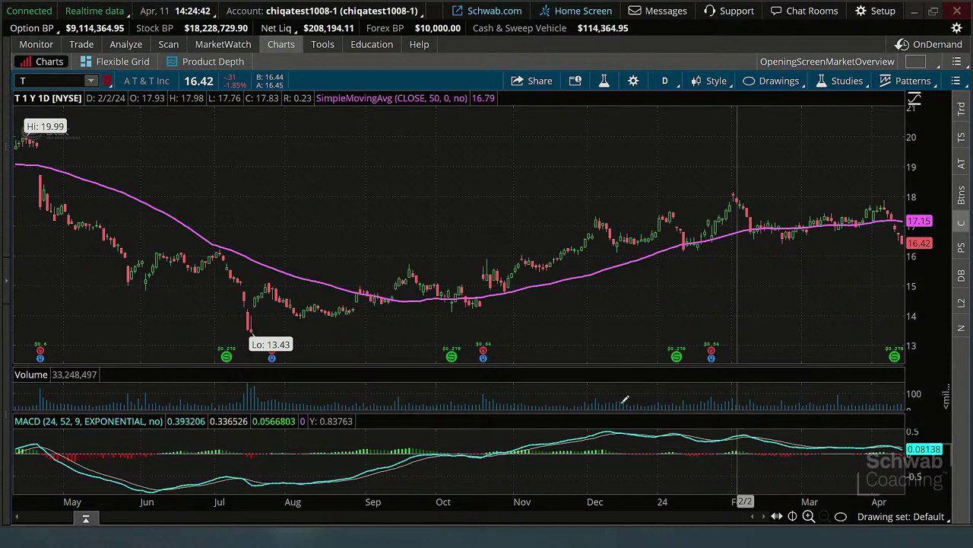
Save the current chart style under the name "macd 50 sma"
{"action": "left_click", "coordinate": [709, 84]}
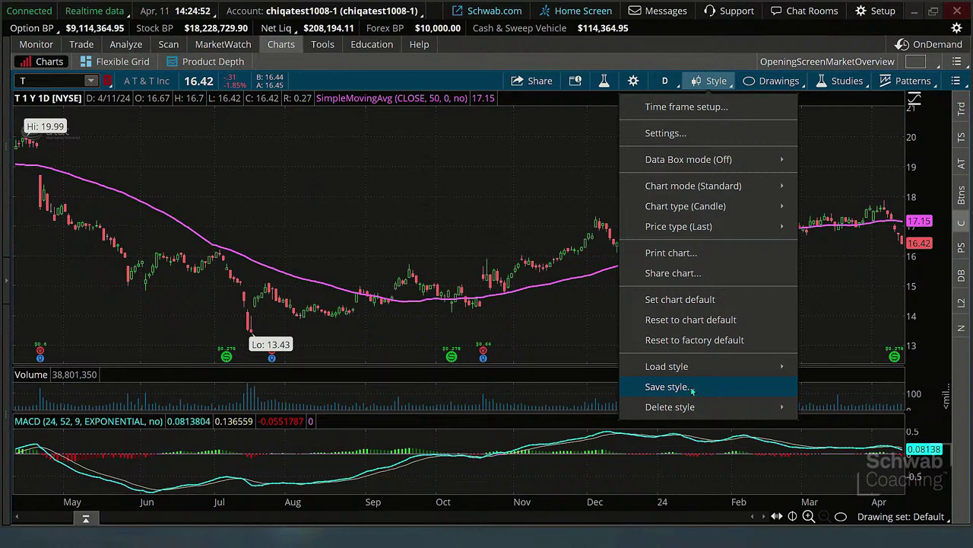
{"action": "left_click", "coordinate": [667, 387]}
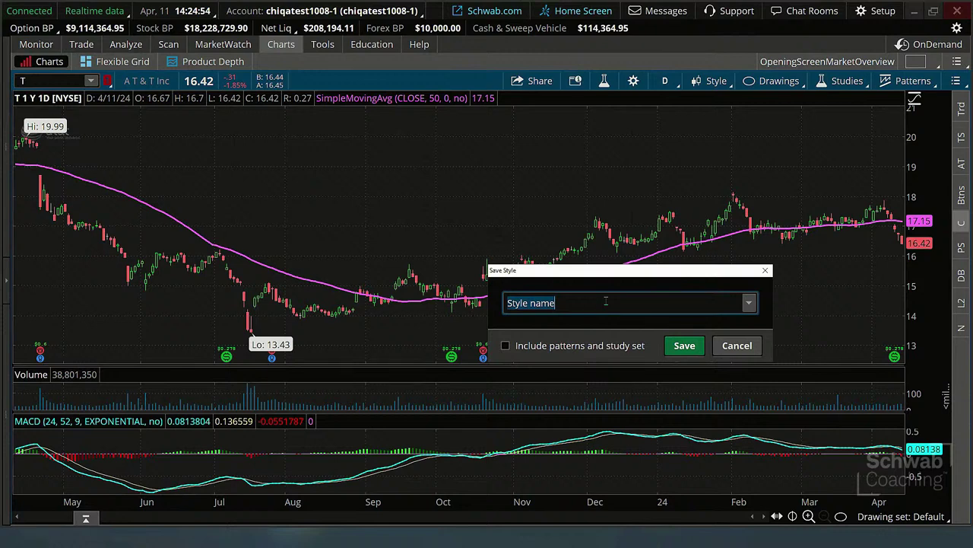
{"action": "key", "text": "BackSpace"}
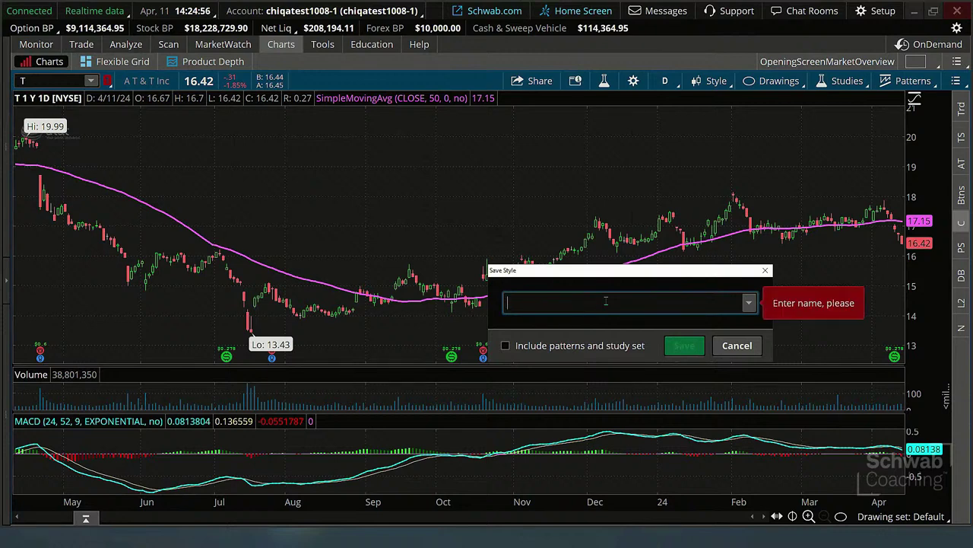
{"action": "type", "text": "mac"}
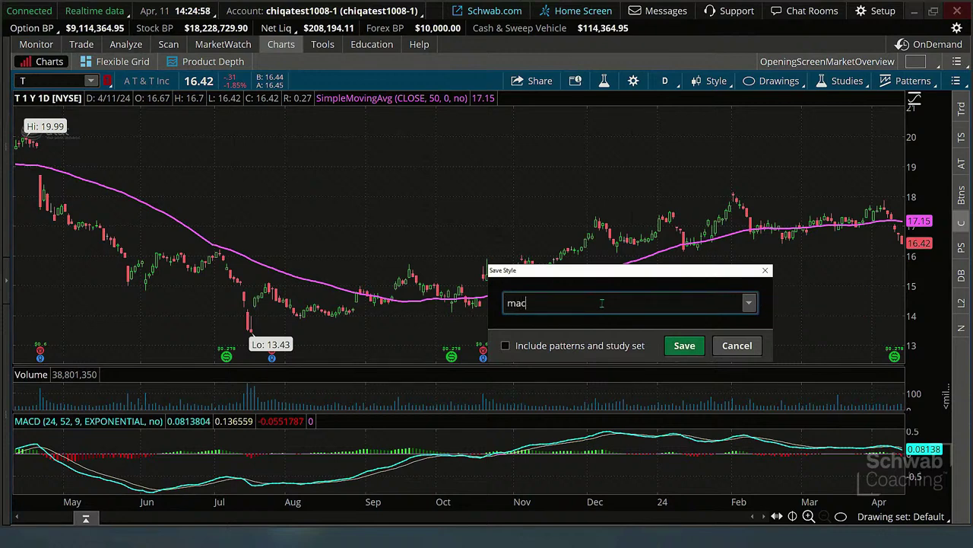
{"action": "type", "text": "d 50 sma"}
{"action": "left_click", "coordinate": [685, 345]}
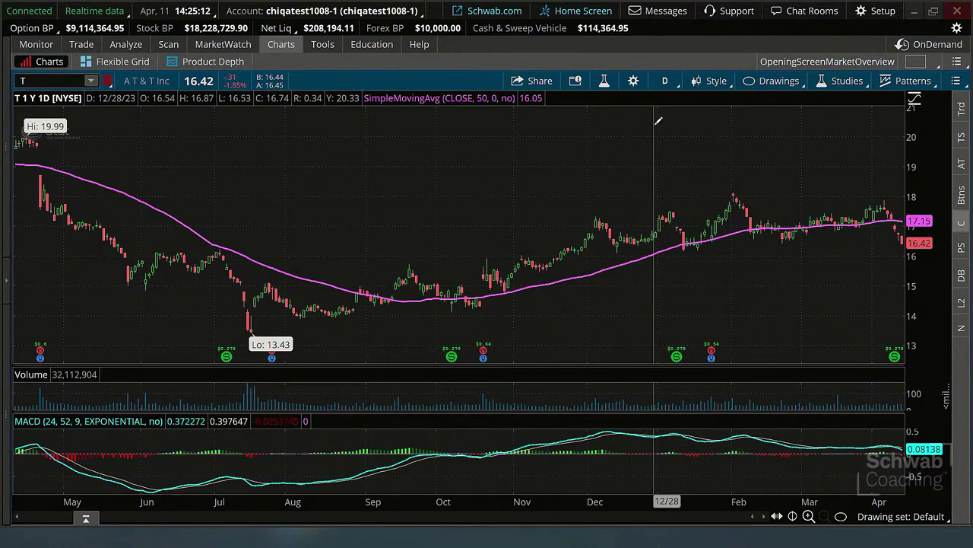
Remove the SimpleMovingAvg and MACD studies from T's chart and apply the change
{"action": "left_click", "coordinate": [604, 81]}
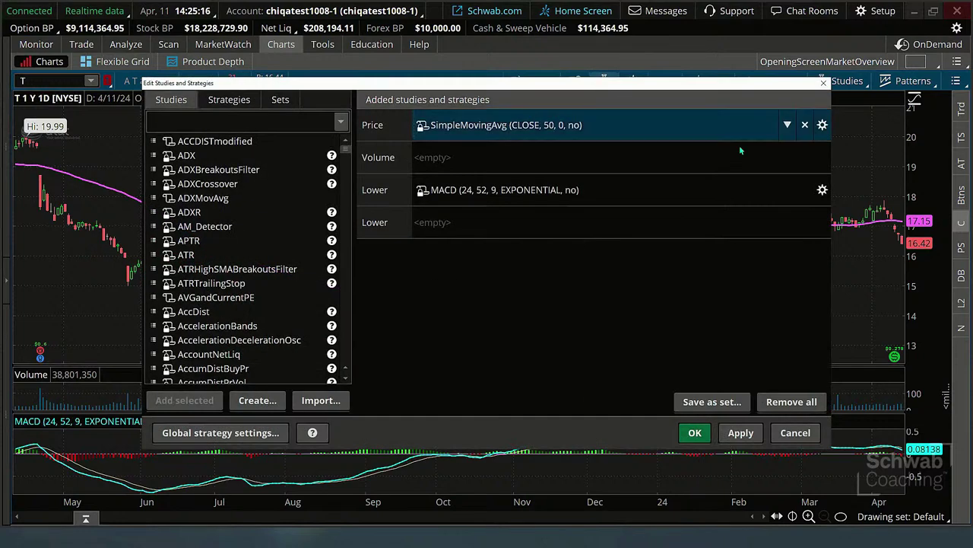
{"action": "left_click", "coordinate": [805, 126]}
{"action": "left_click", "coordinate": [803, 190]}
{"action": "left_click", "coordinate": [741, 433]}
{"action": "left_click", "coordinate": [694, 433]}
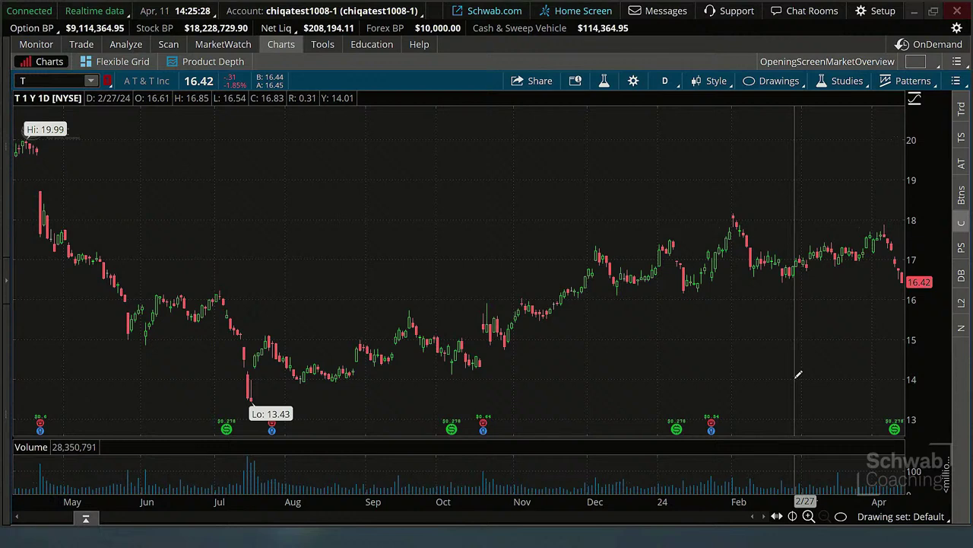
Load the saved chart style "macd 50 sma" onto T's chart
{"action": "left_click", "coordinate": [712, 83]}
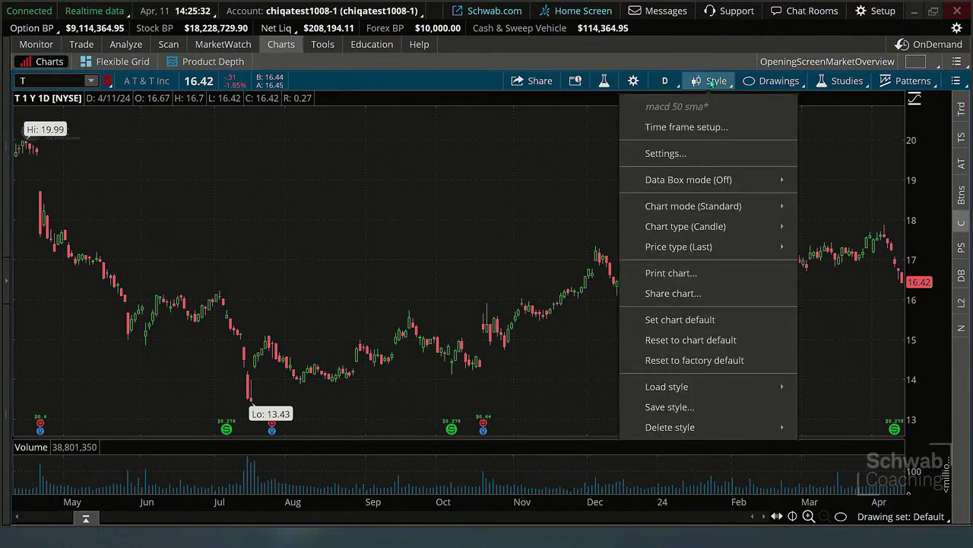
{"action": "mouse_move", "coordinate": [684, 390]}
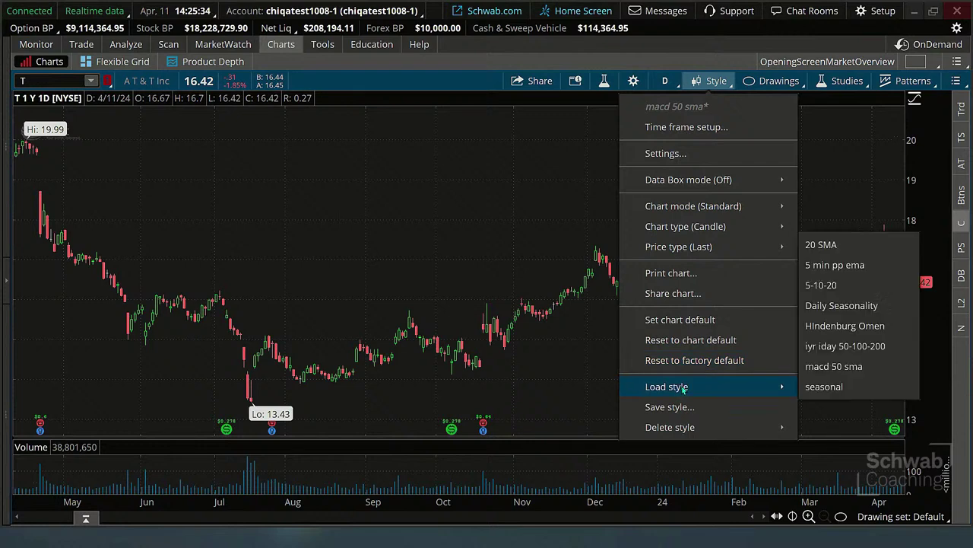
{"action": "left_click", "coordinate": [844, 366]}
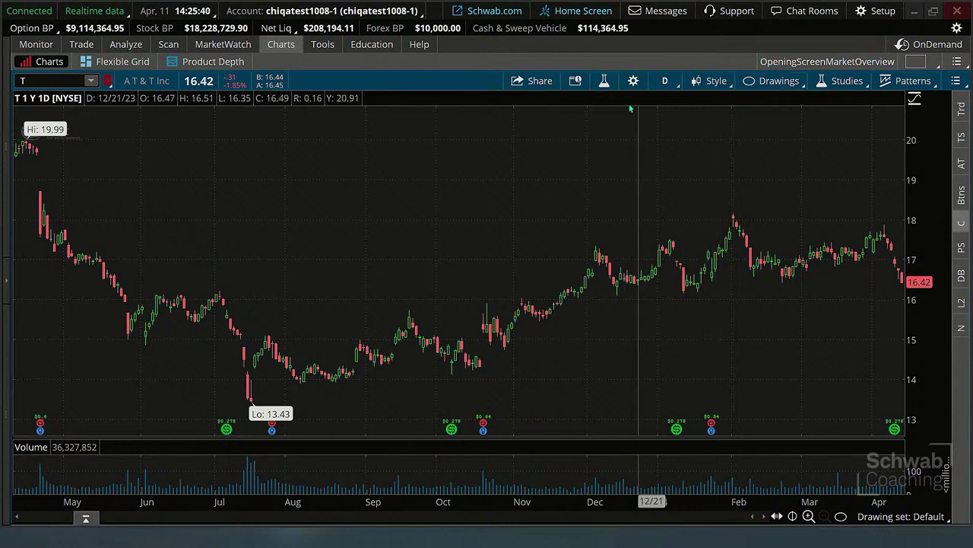
Try to reload the saved chart style "macd 50 sma" on T's daily chart
{"action": "left_click", "coordinate": [709, 81]}
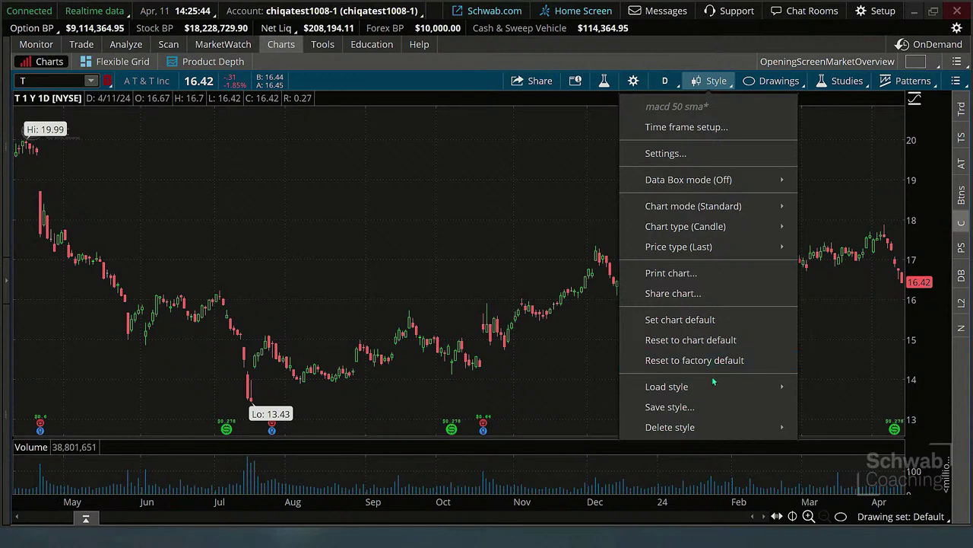
{"action": "mouse_move", "coordinate": [688, 388]}
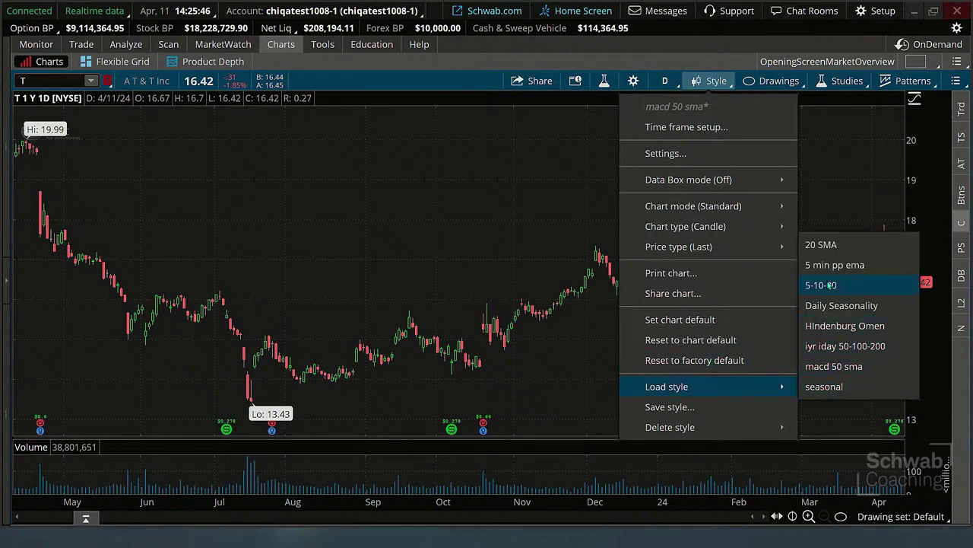
{"action": "left_click", "coordinate": [836, 367]}
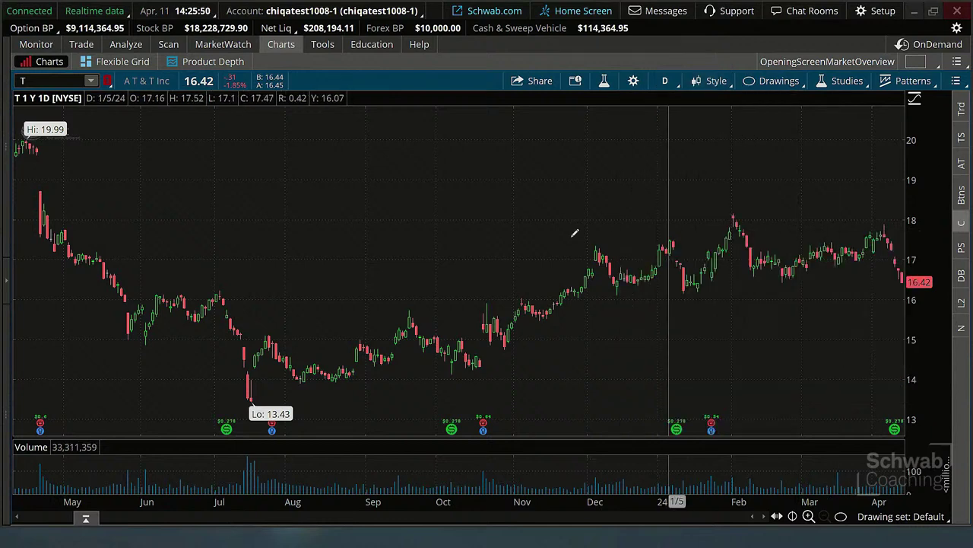
{"action": "left_click", "coordinate": [52, 81]}
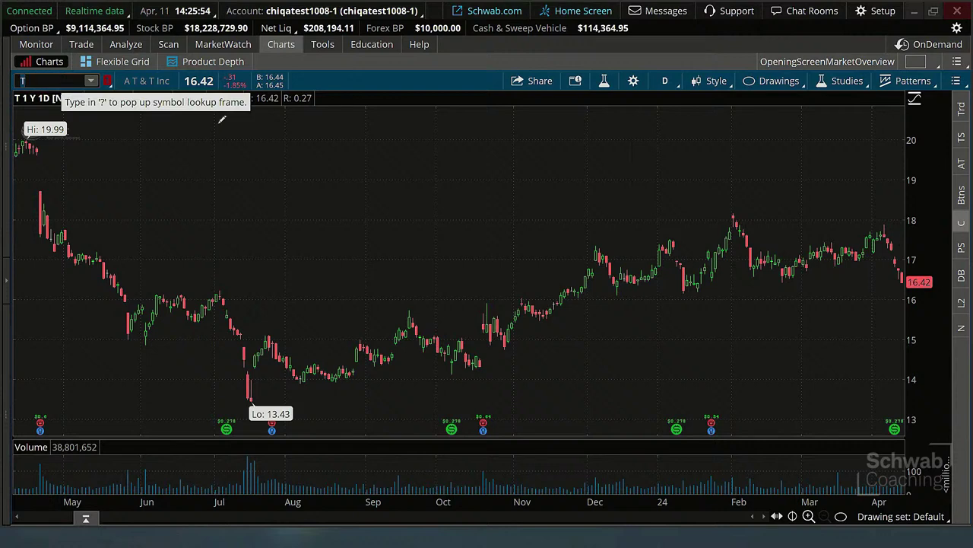
Load the saved chart style "5 min pp ema" onto T's chart and review the list of saved styles
{"action": "left_click", "coordinate": [708, 82]}
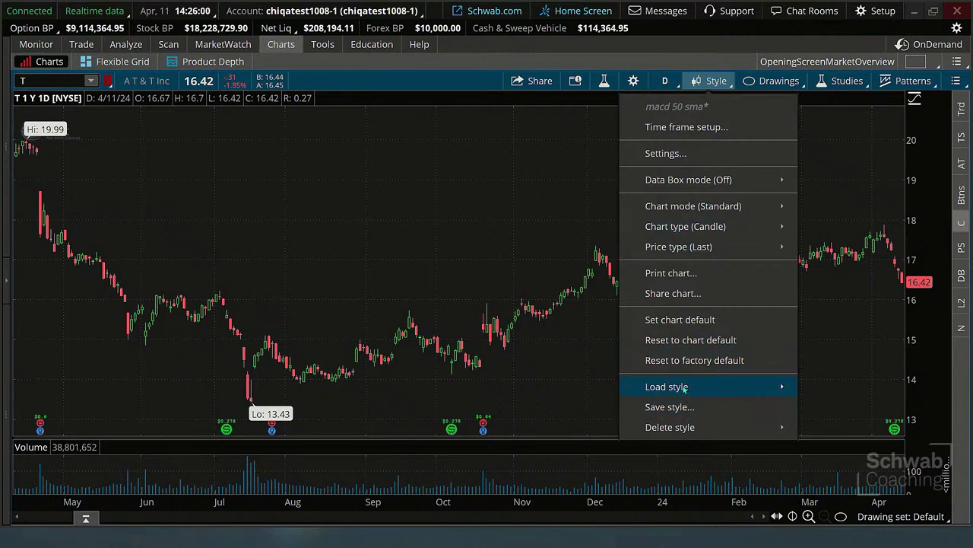
{"action": "mouse_move", "coordinate": [685, 388]}
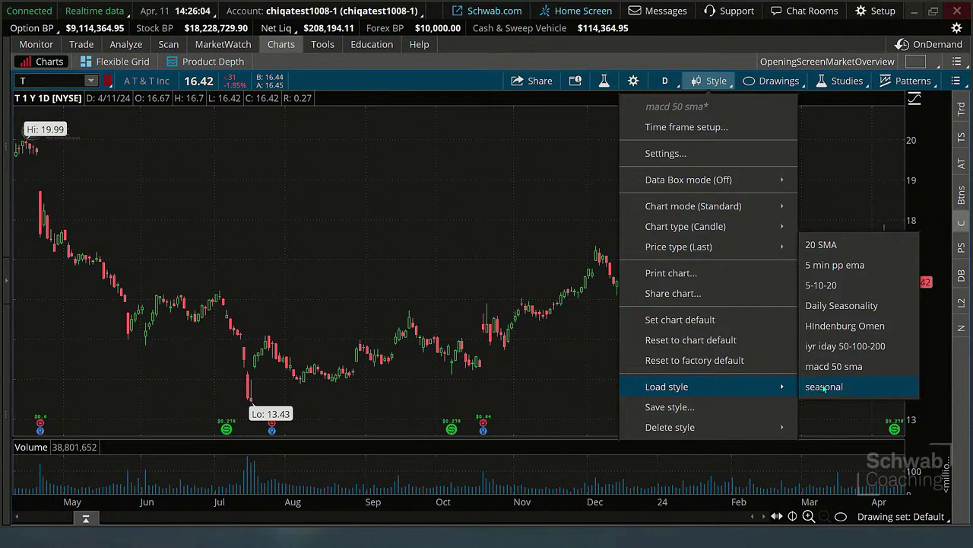
{"action": "left_click", "coordinate": [833, 266]}
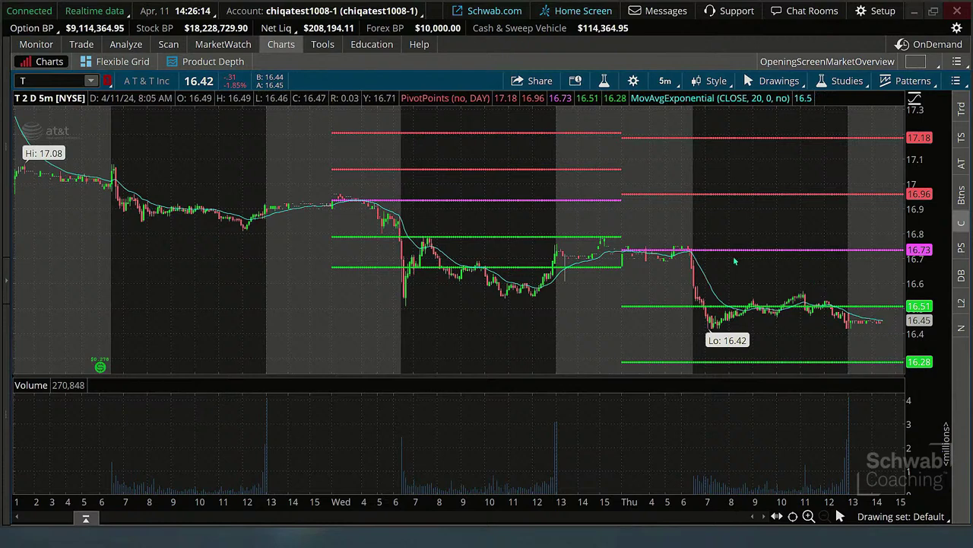
{"action": "left_click", "coordinate": [704, 84]}
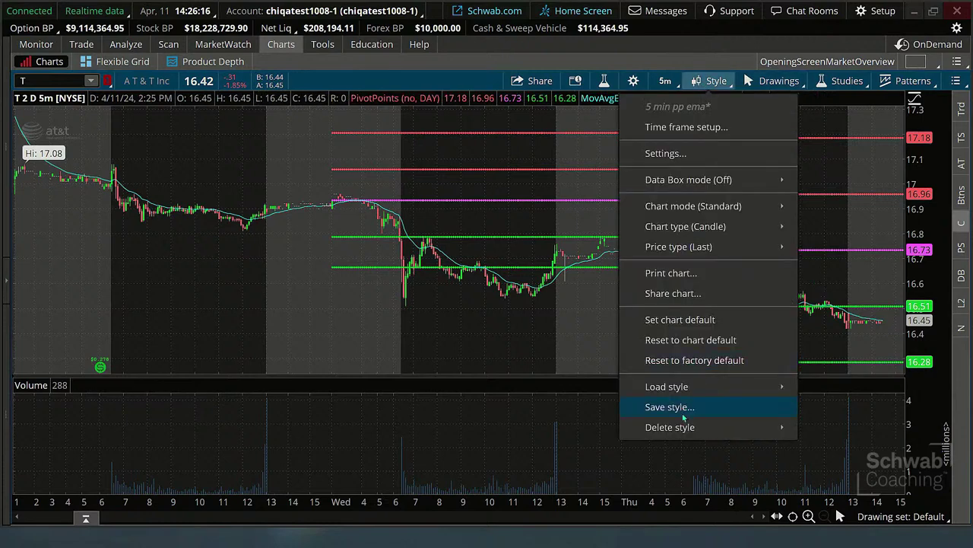
{"action": "mouse_move", "coordinate": [688, 390]}
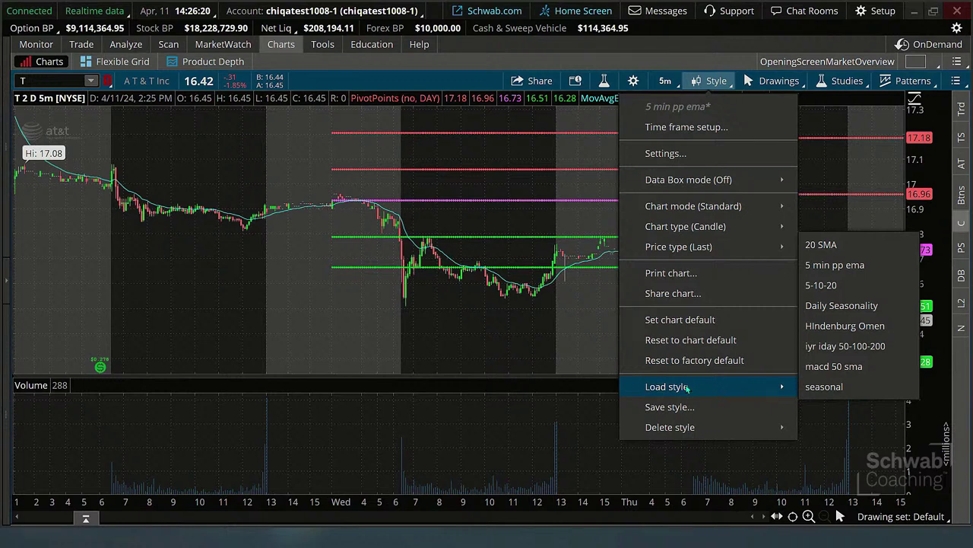
{"action": "left_click", "coordinate": [679, 28]}
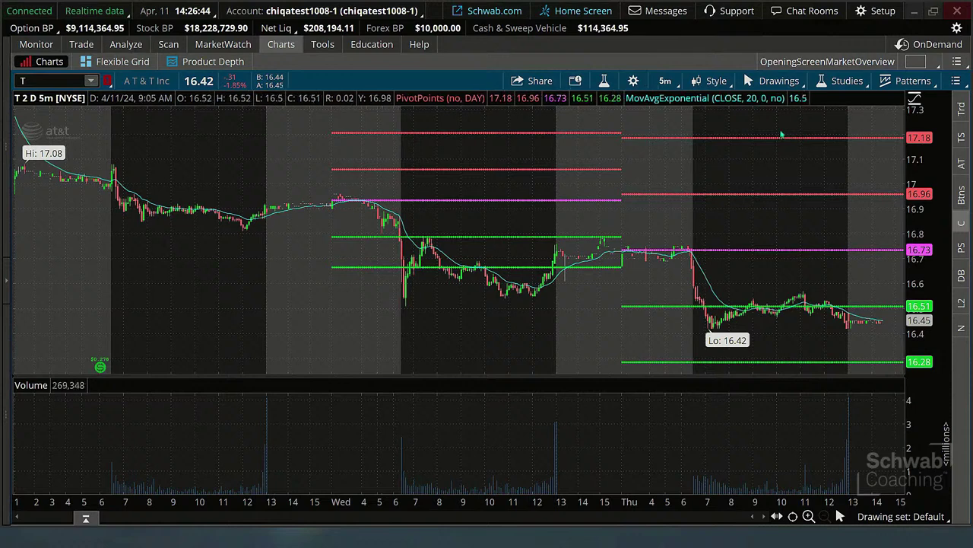
Split the chart area into three side-by-side cells, chart T in the middle cell, and enlarge its price pane
{"action": "left_click", "coordinate": [921, 62]}
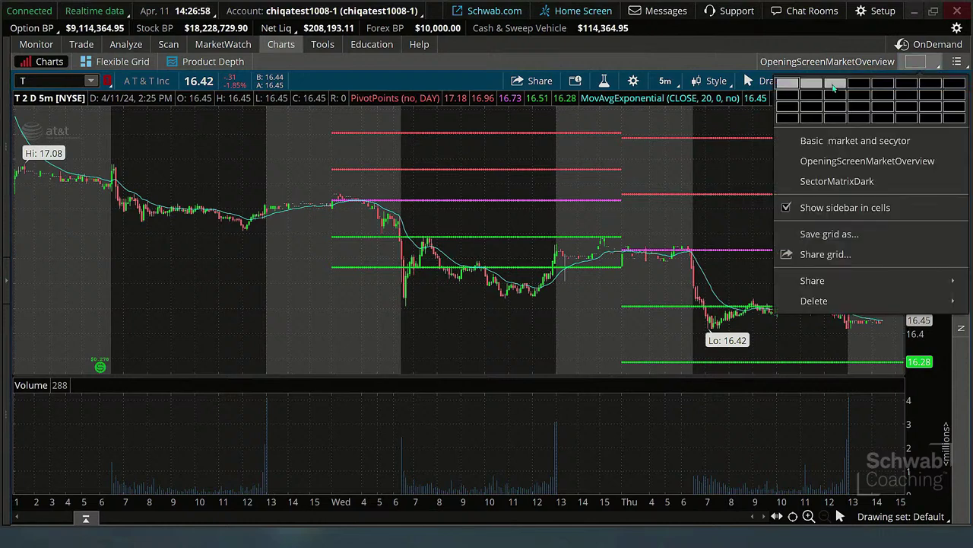
{"action": "left_click", "coordinate": [834, 83]}
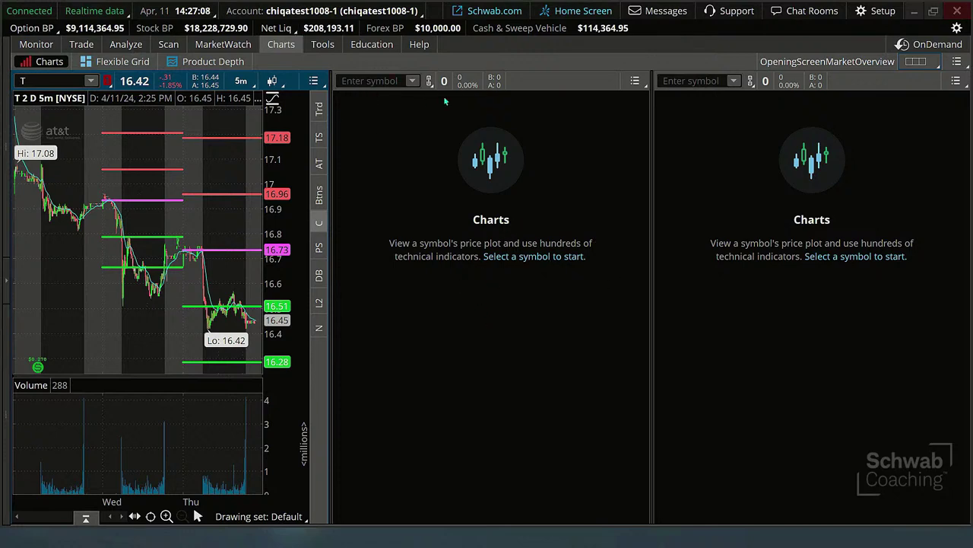
{"action": "left_click", "coordinate": [372, 80]}
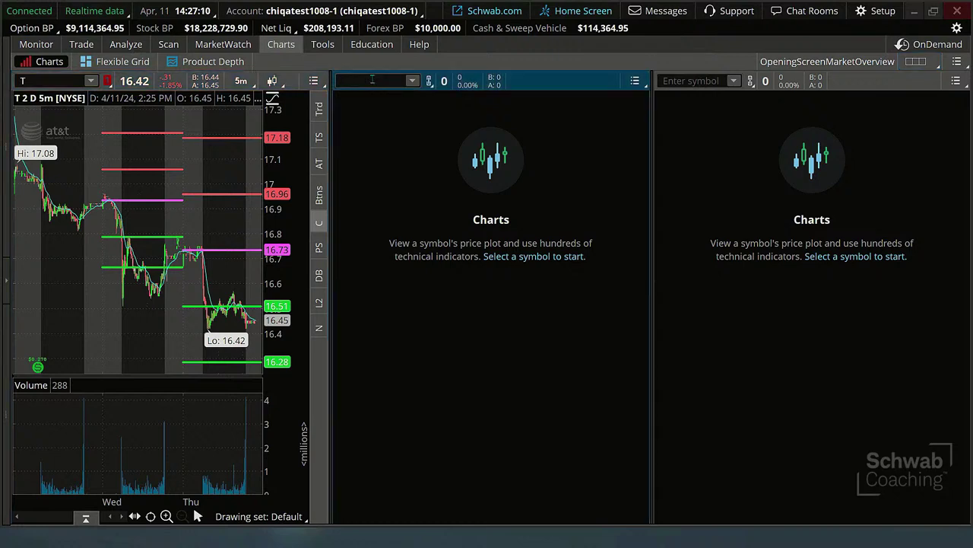
{"action": "type", "text": "T"}
{"action": "key", "text": "Return"}
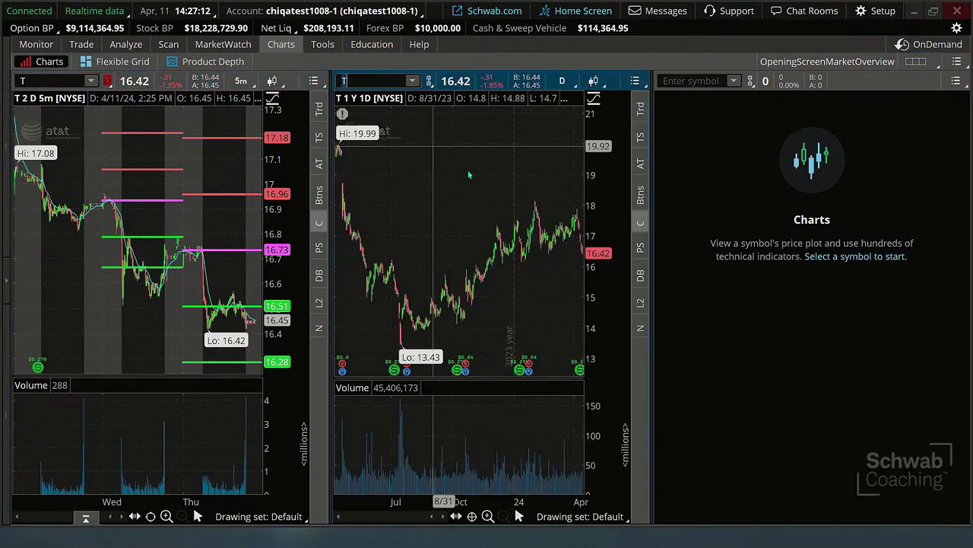
{"action": "left_click_drag", "start_coordinate": [479, 378], "coordinate": [479, 429]}
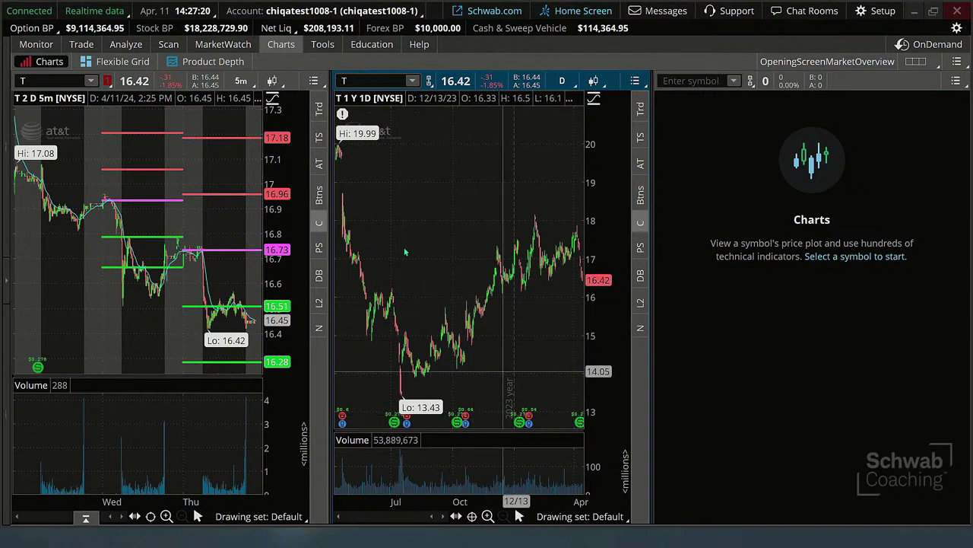
Maximize the middle T chart cell, review the chart styles available to load, and restore the three-cell grid
{"action": "right_click", "coordinate": [465, 242]}
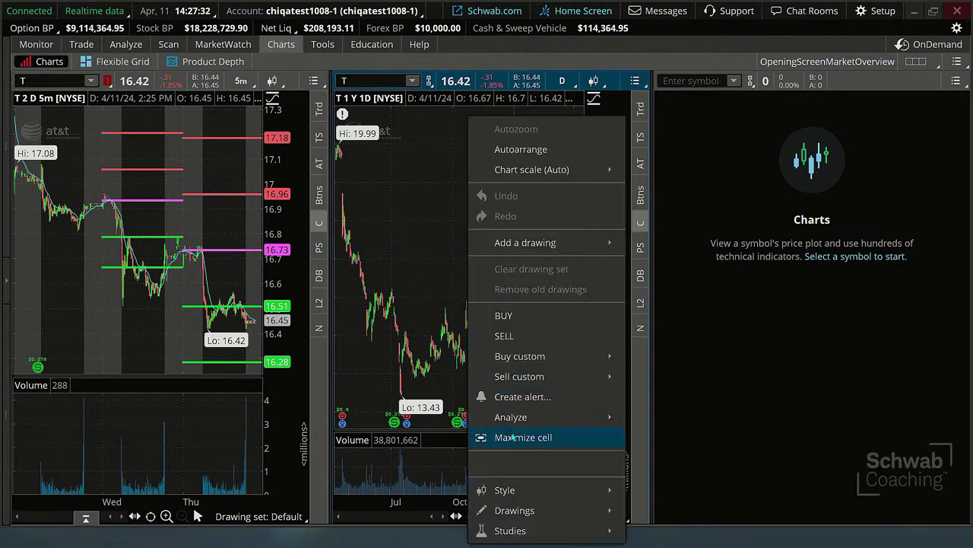
{"action": "left_click", "coordinate": [512, 438]}
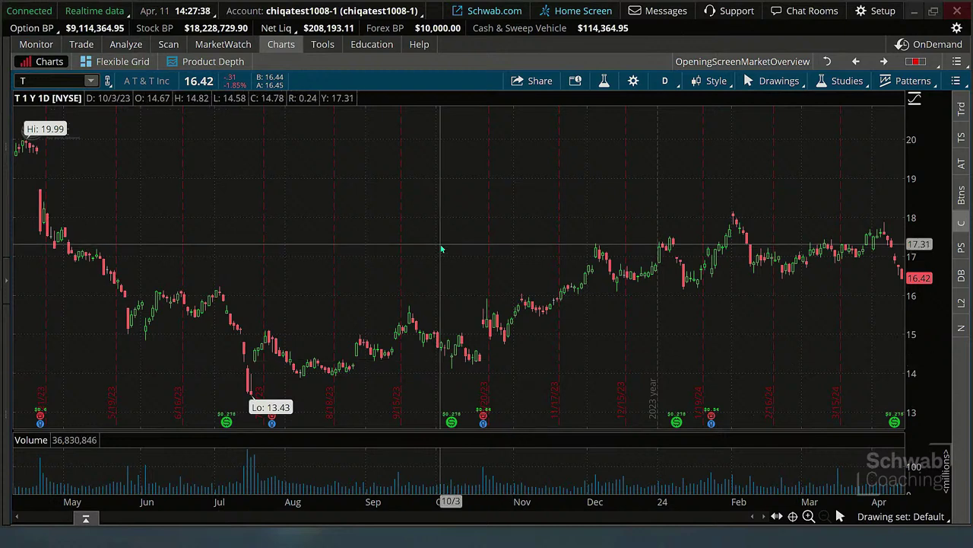
{"action": "left_click", "coordinate": [706, 85]}
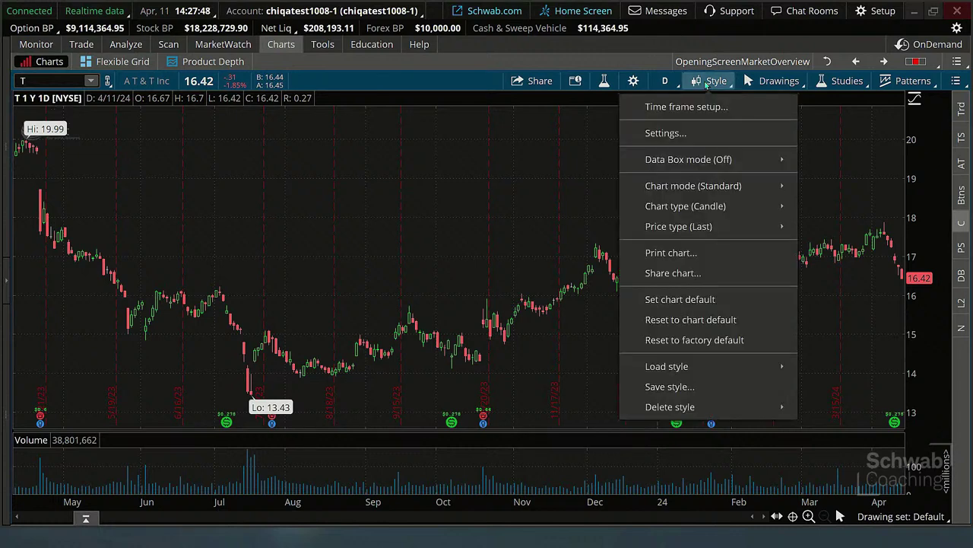
{"action": "mouse_move", "coordinate": [686, 372]}
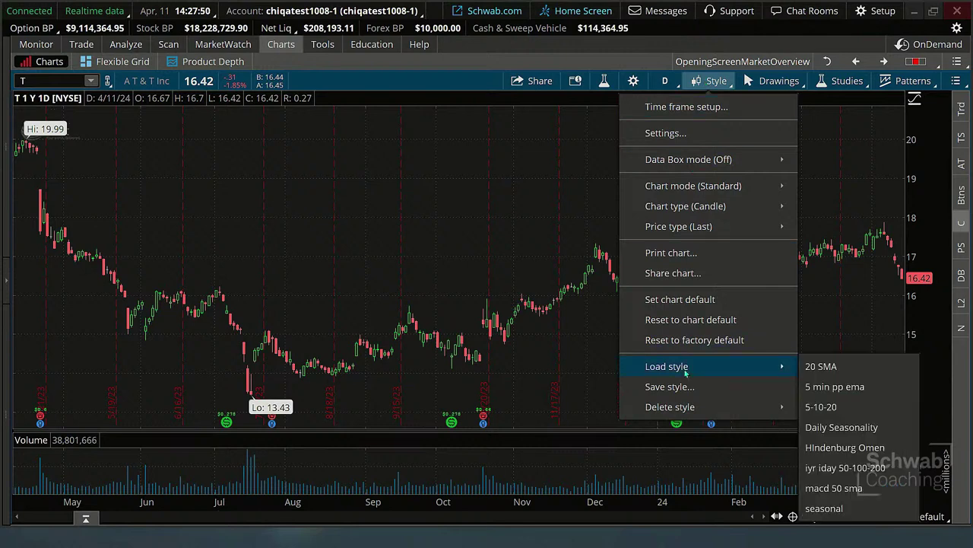
{"action": "left_click", "coordinate": [490, 176]}
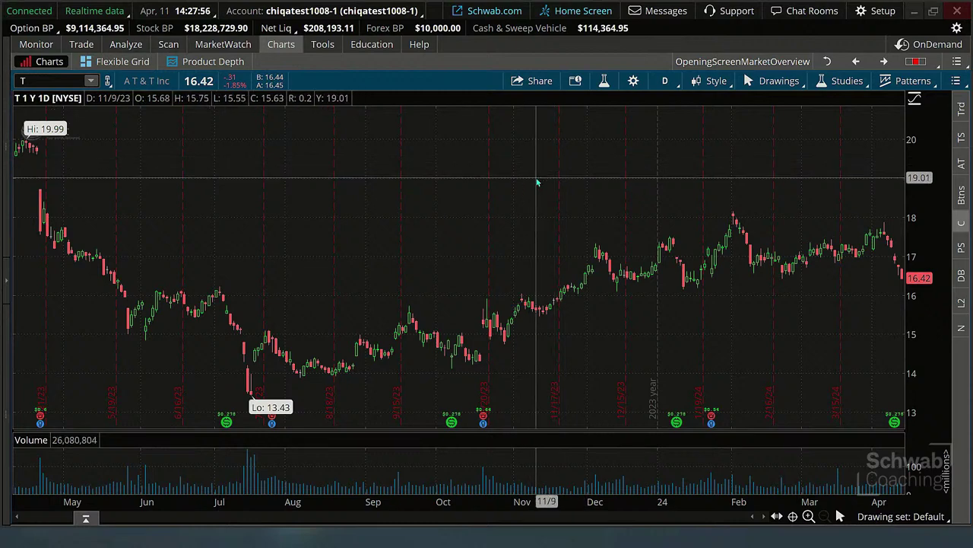
{"action": "right_click", "coordinate": [537, 183]}
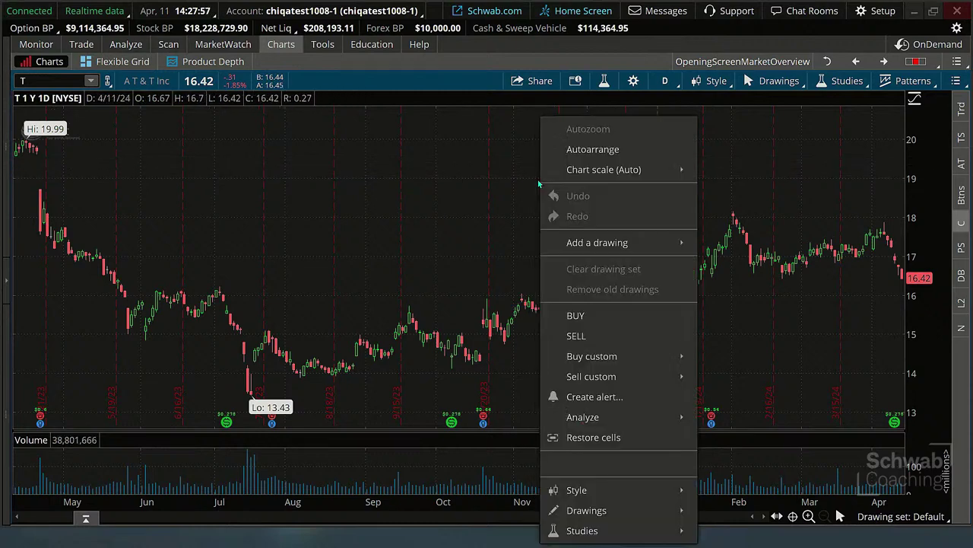
{"action": "left_click", "coordinate": [612, 438]}
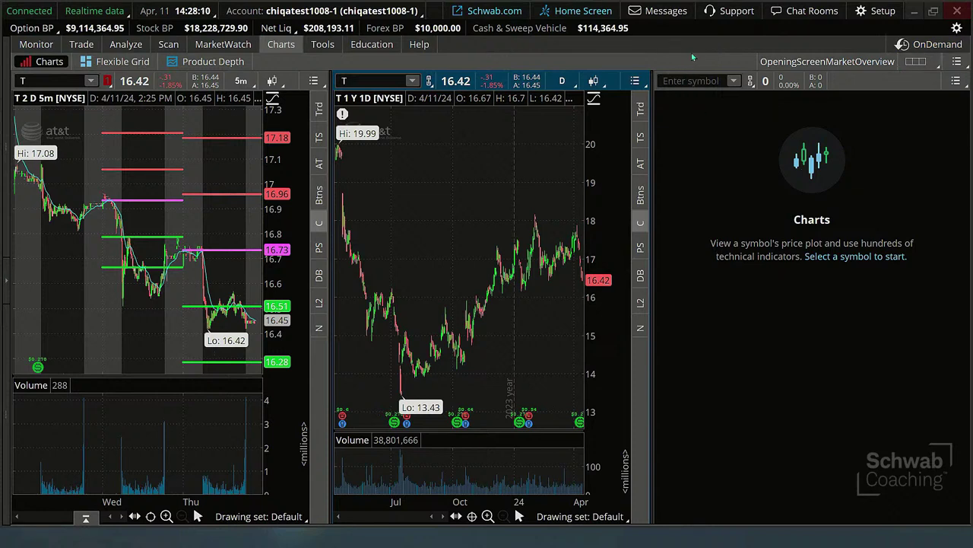
Return to a single chart cell and load the saved chart style "20 SMA" onto T's chart
{"action": "left_click", "coordinate": [917, 60]}
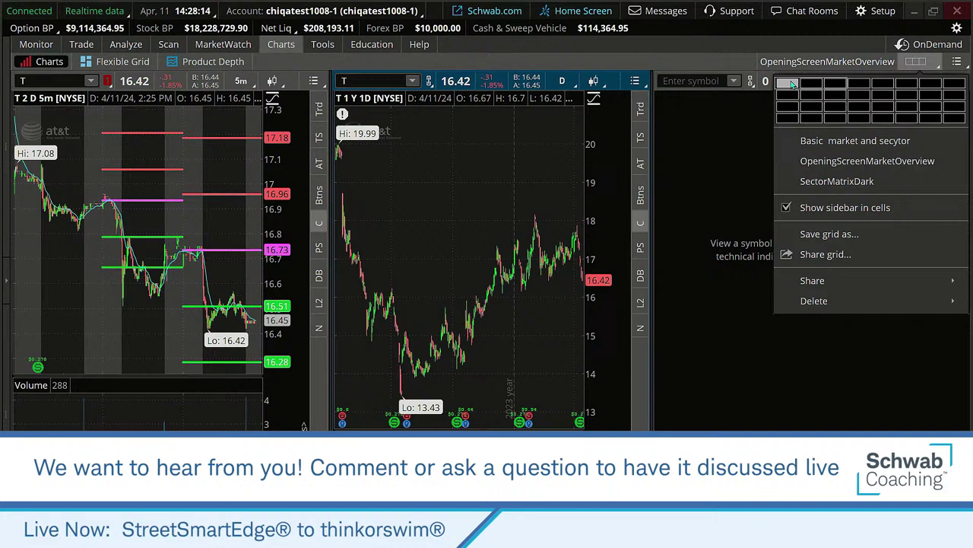
{"action": "left_click", "coordinate": [791, 84]}
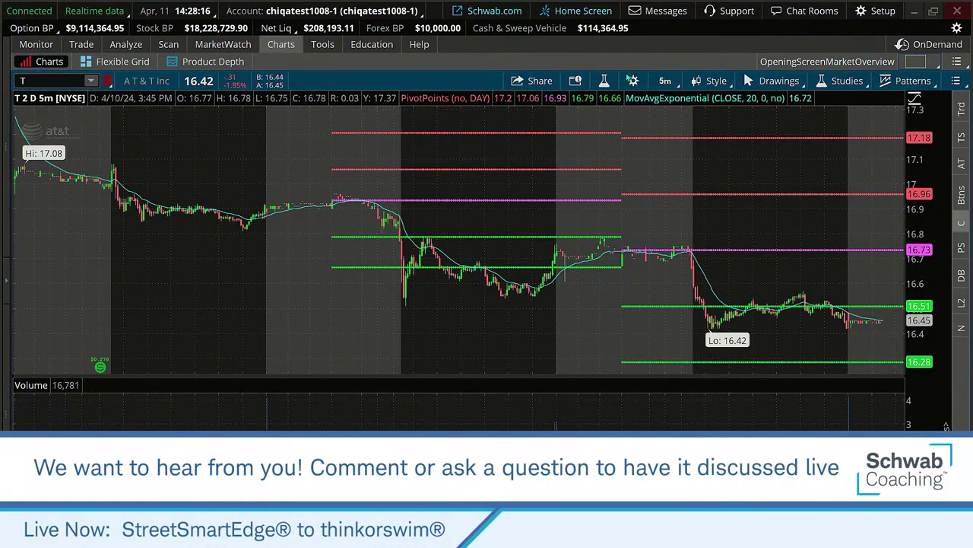
{"action": "left_click", "coordinate": [666, 81]}
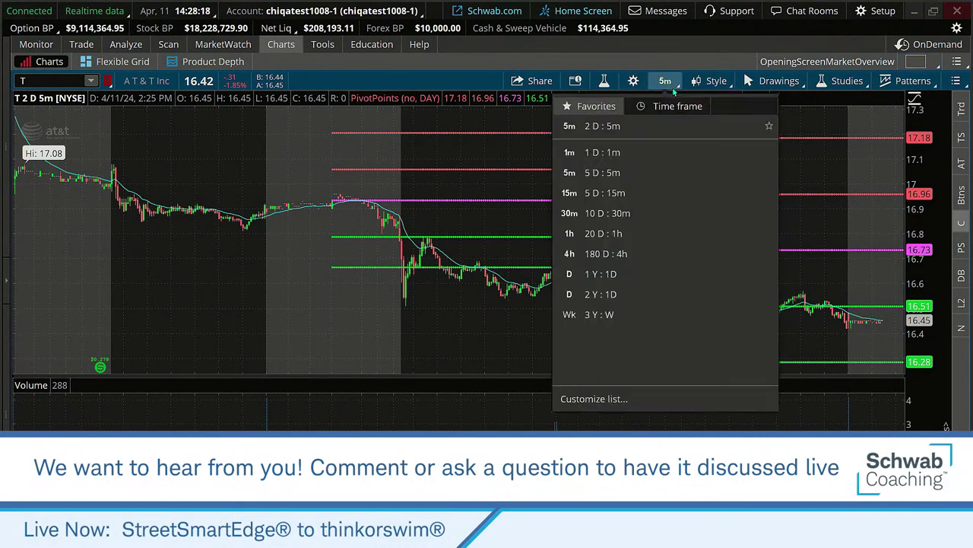
{"action": "left_click", "coordinate": [714, 81]}
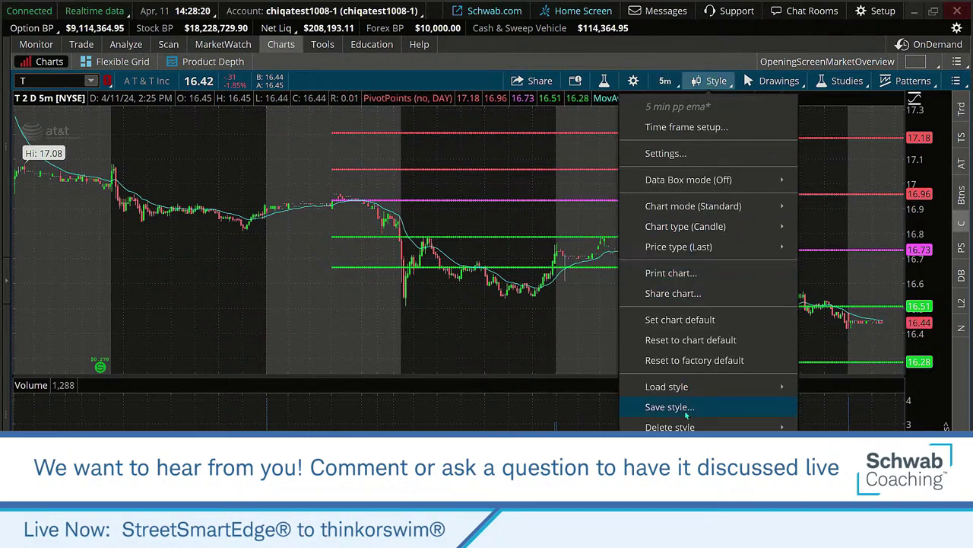
{"action": "mouse_move", "coordinate": [689, 388]}
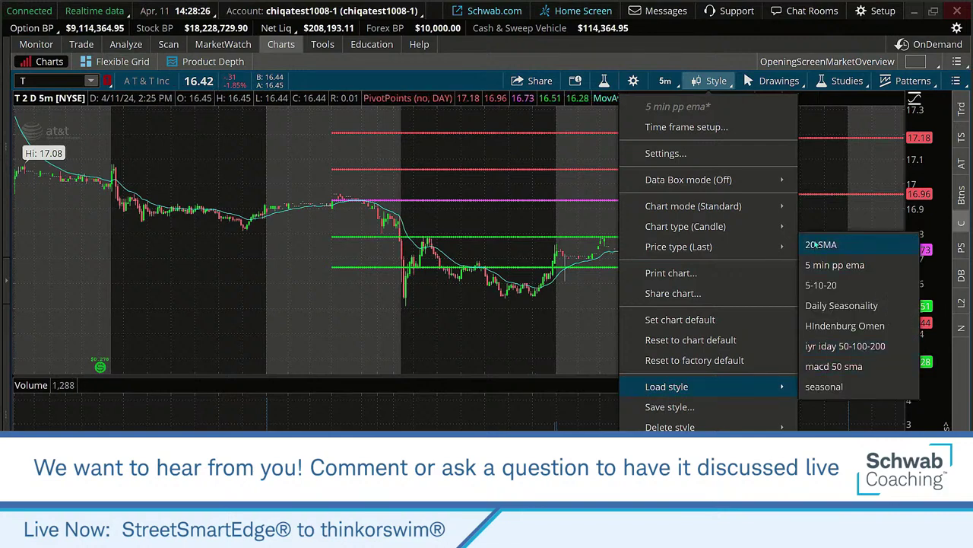
{"action": "left_click", "coordinate": [817, 244]}
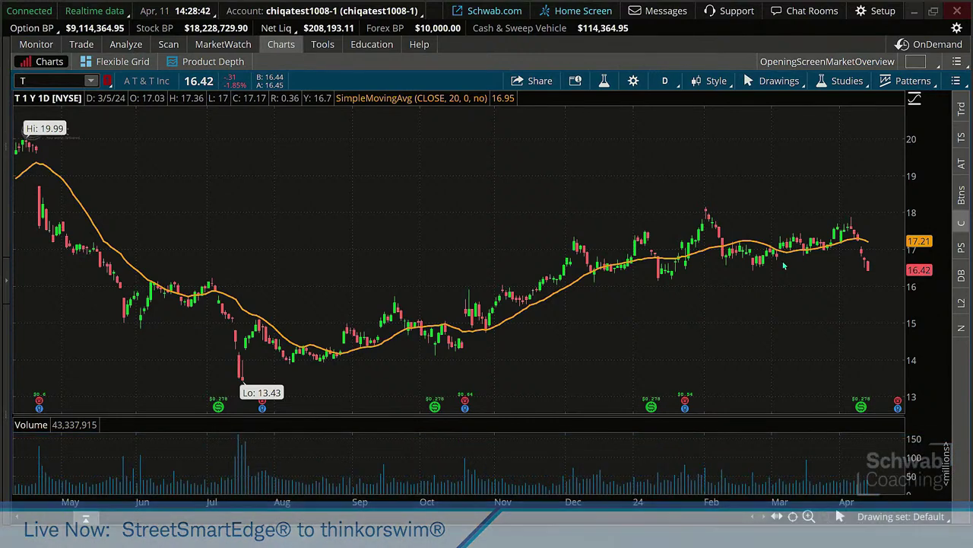
Search the available studies for "rsi" and add the RSI study to the list of studies for T's chart
{"action": "left_click", "coordinate": [826, 81]}
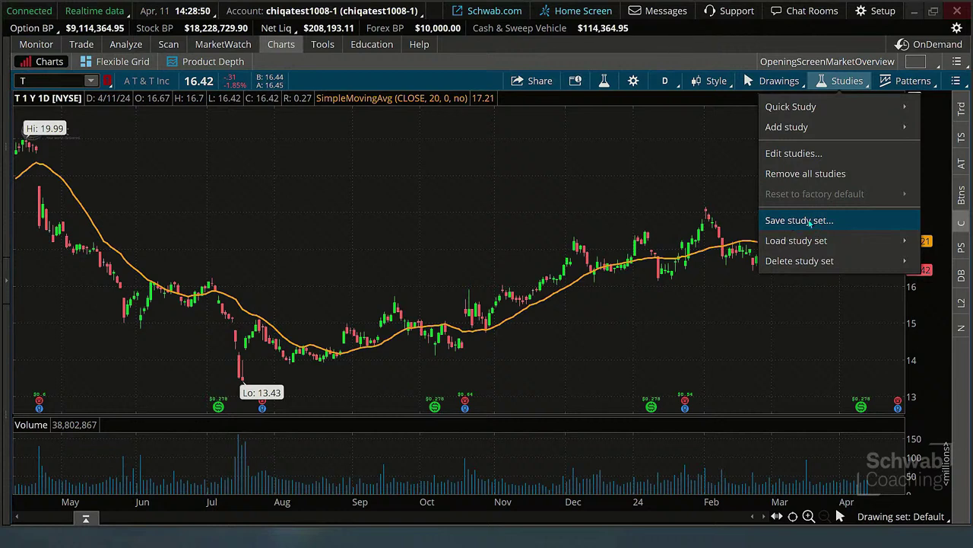
{"action": "left_click", "coordinate": [661, 41]}
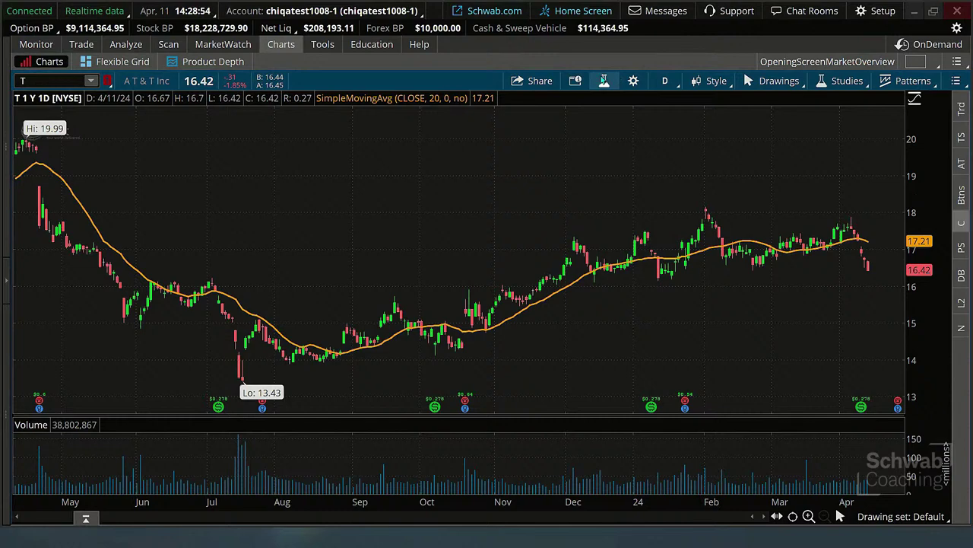
{"action": "left_click", "coordinate": [604, 81]}
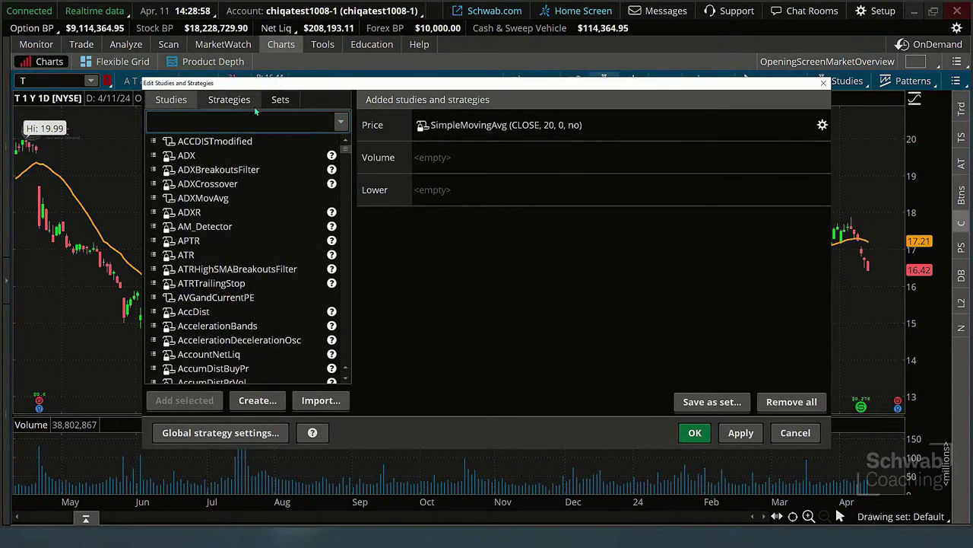
{"action": "type", "text": "rsi"}
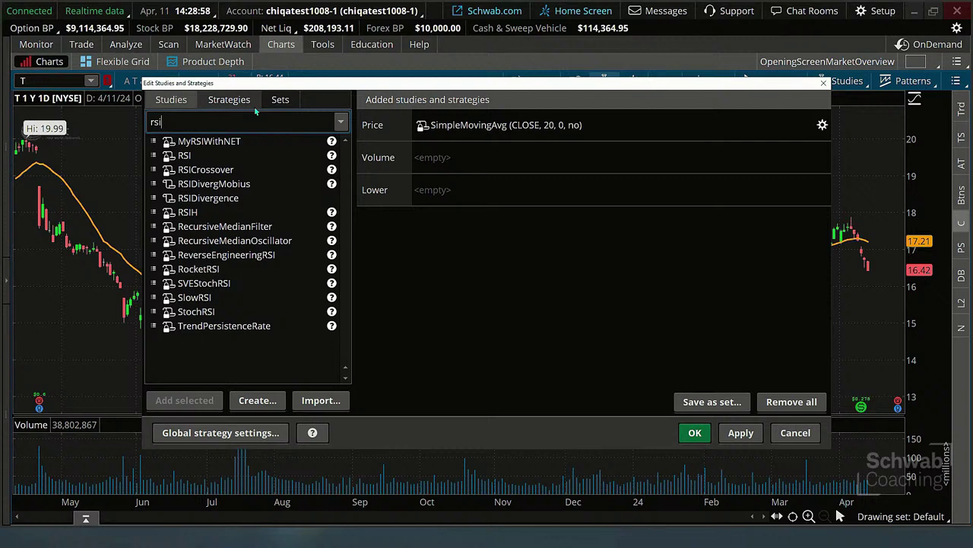
{"action": "left_click", "coordinate": [169, 159]}
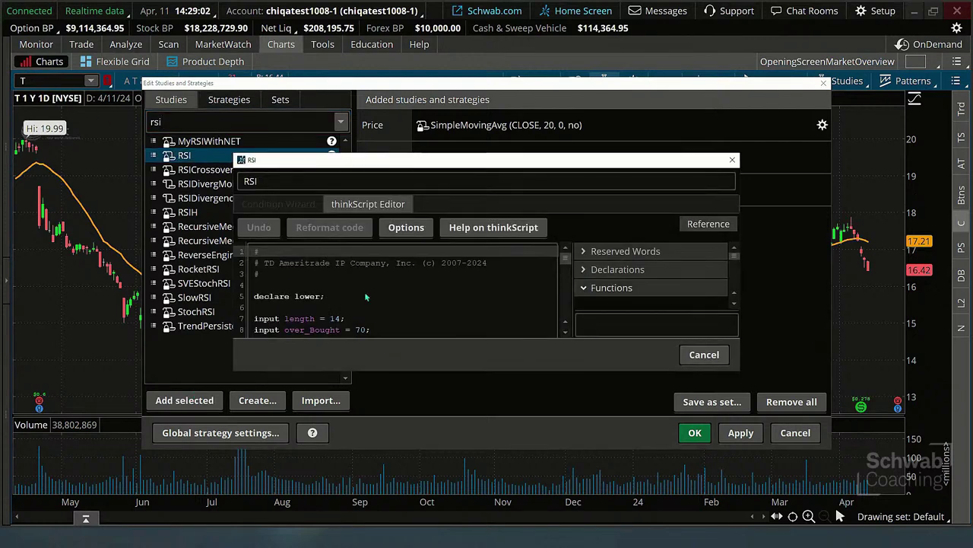
{"action": "left_click", "coordinate": [732, 160]}
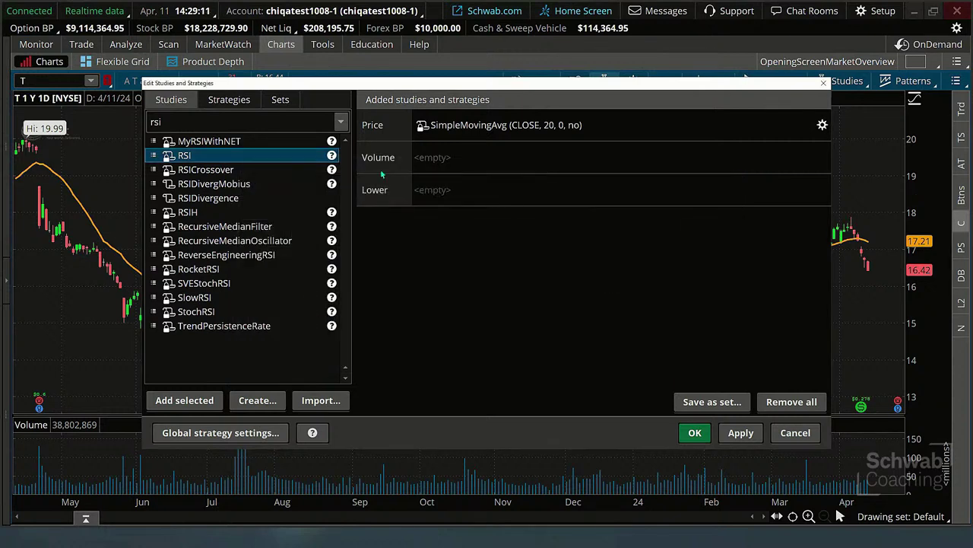
{"action": "double_click", "coordinate": [171, 159]}
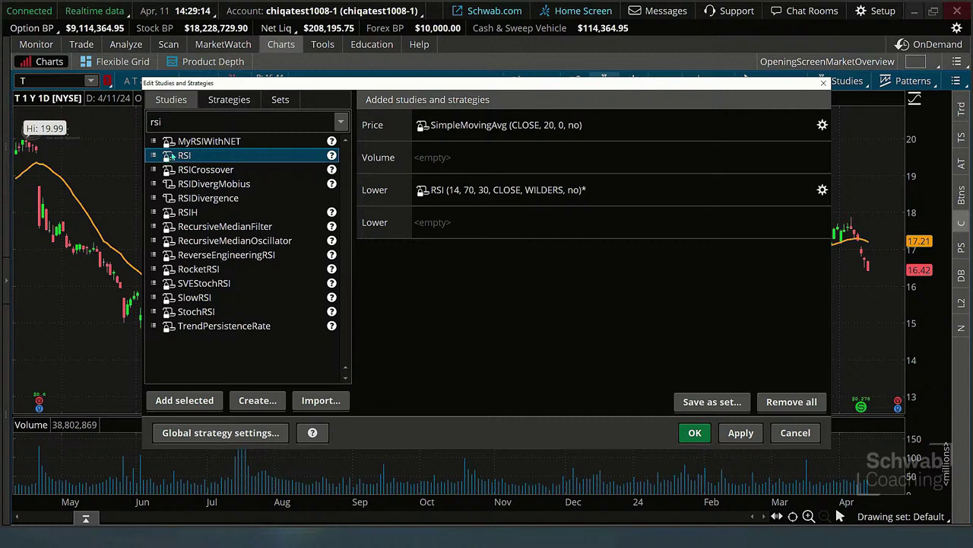
View the RSI study's source code, close it unchanged, and apply the added RSI study to T's chart
{"action": "left_click", "coordinate": [169, 156]}
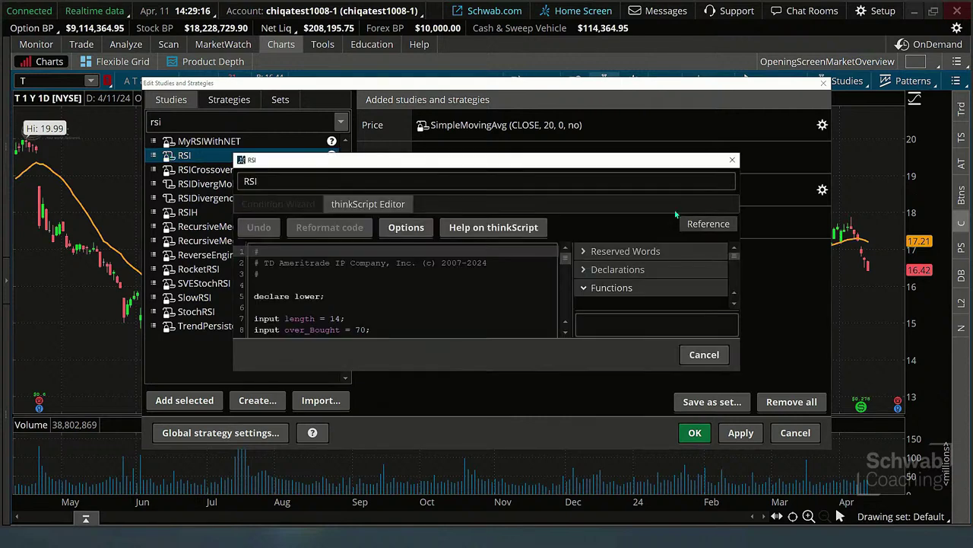
{"action": "left_click", "coordinate": [732, 160]}
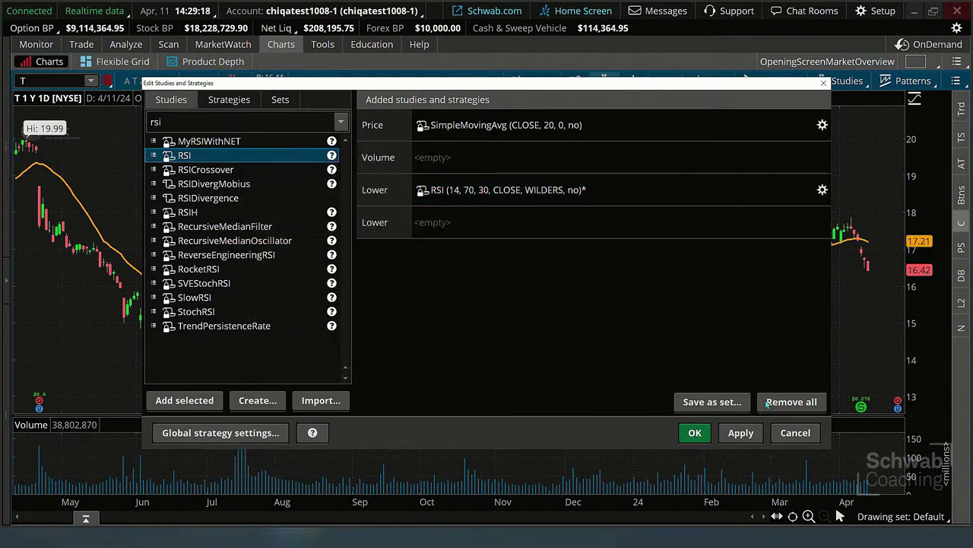
{"action": "left_click", "coordinate": [744, 433]}
{"action": "left_click", "coordinate": [694, 431]}
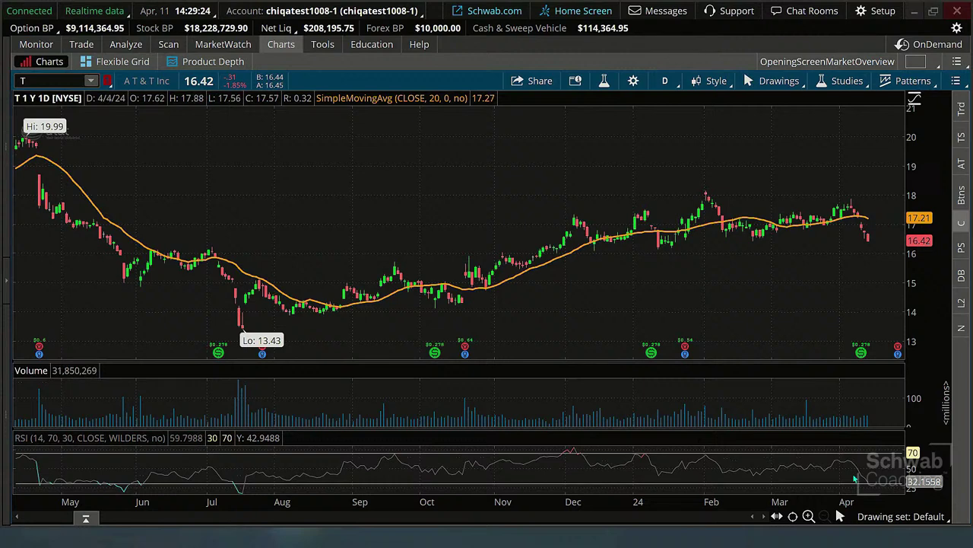
Save the chart's current studies as a study set named "rsi 5o day"
{"action": "left_click", "coordinate": [845, 81]}
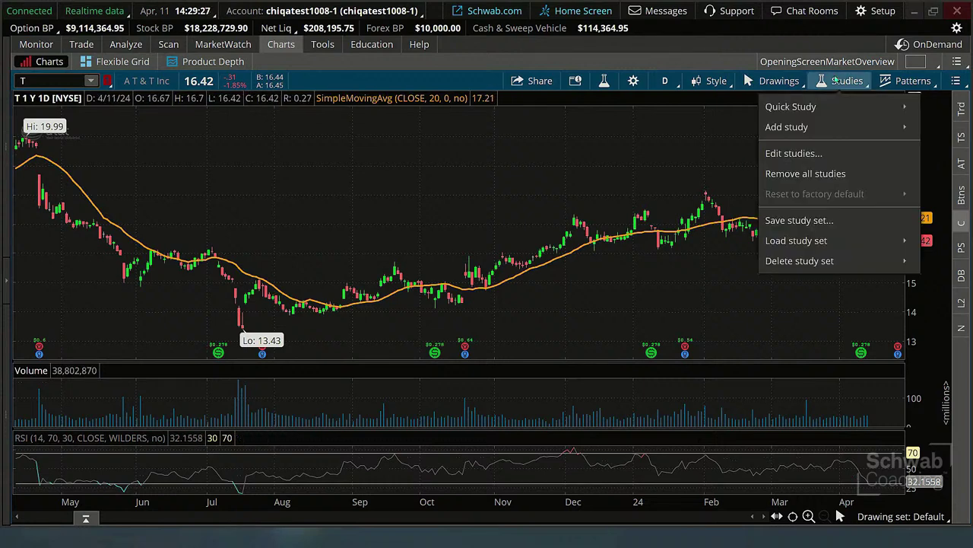
{"action": "left_click", "coordinate": [810, 222]}
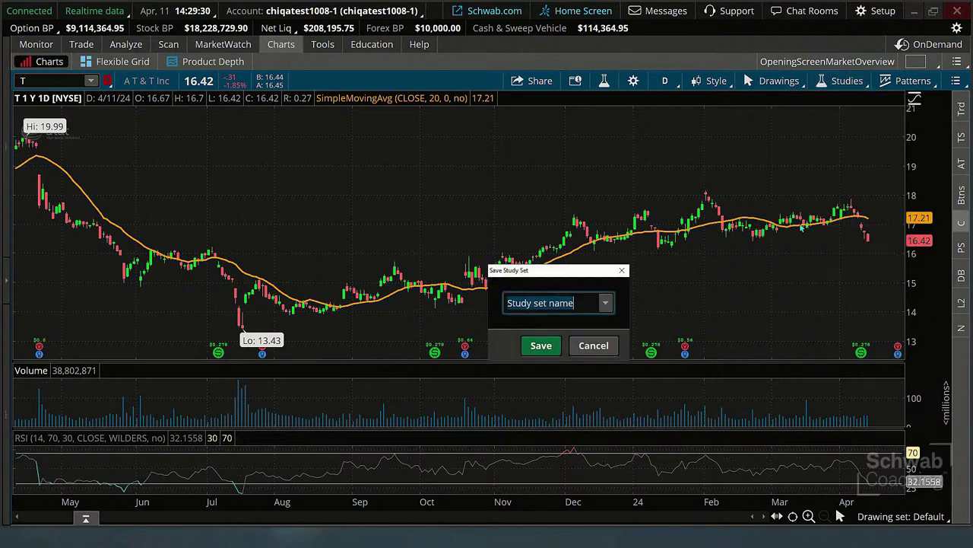
{"action": "left_click_drag", "start_coordinate": [576, 302], "coordinate": [477, 303]}
{"action": "key", "text": "BackSpace"}
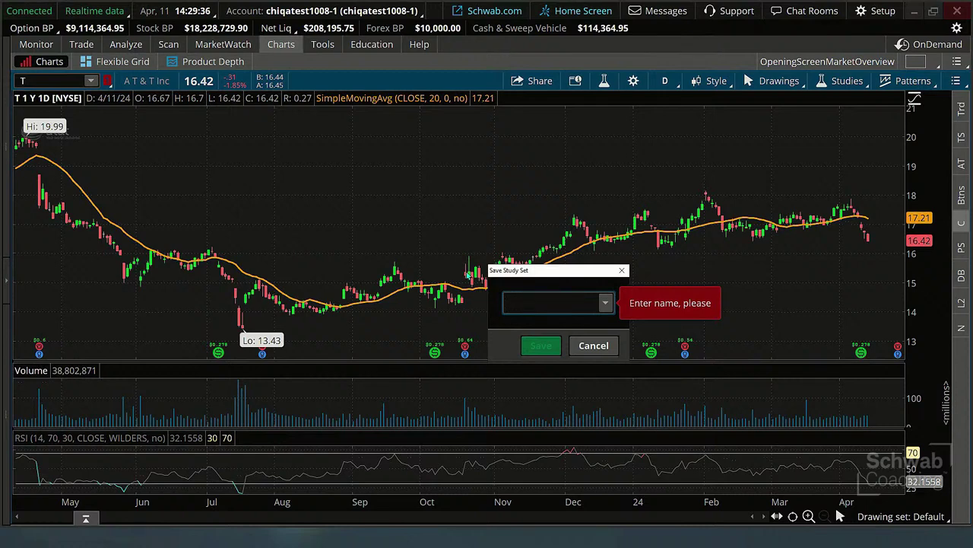
{"action": "type", "text": "rsi 5o day"}
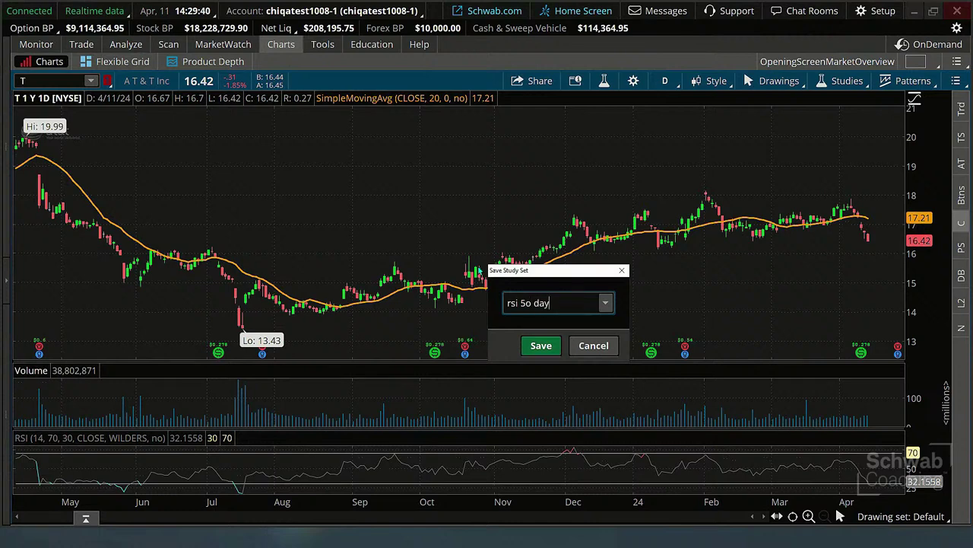
{"action": "left_click", "coordinate": [547, 346]}
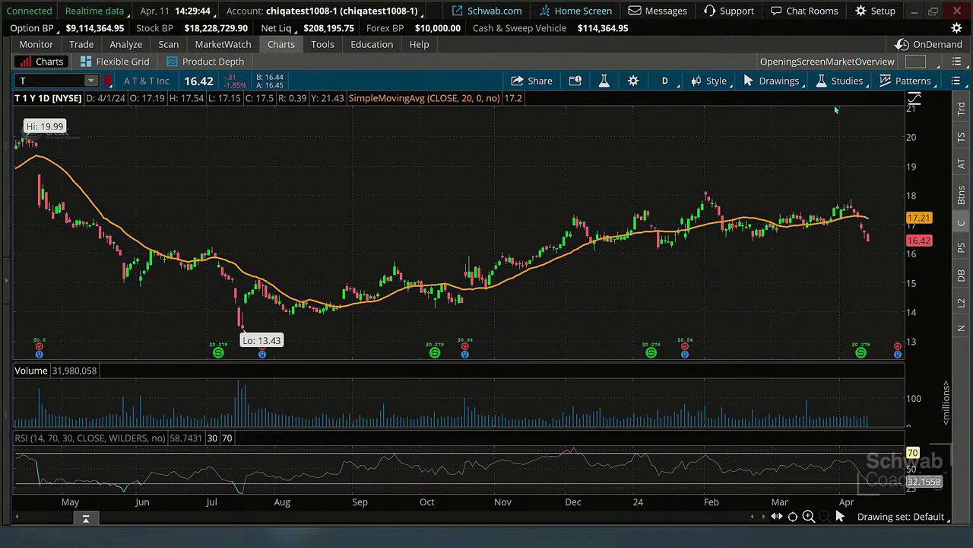
Load the saved study set "20-50-100" onto T's chart
{"action": "left_click", "coordinate": [839, 82]}
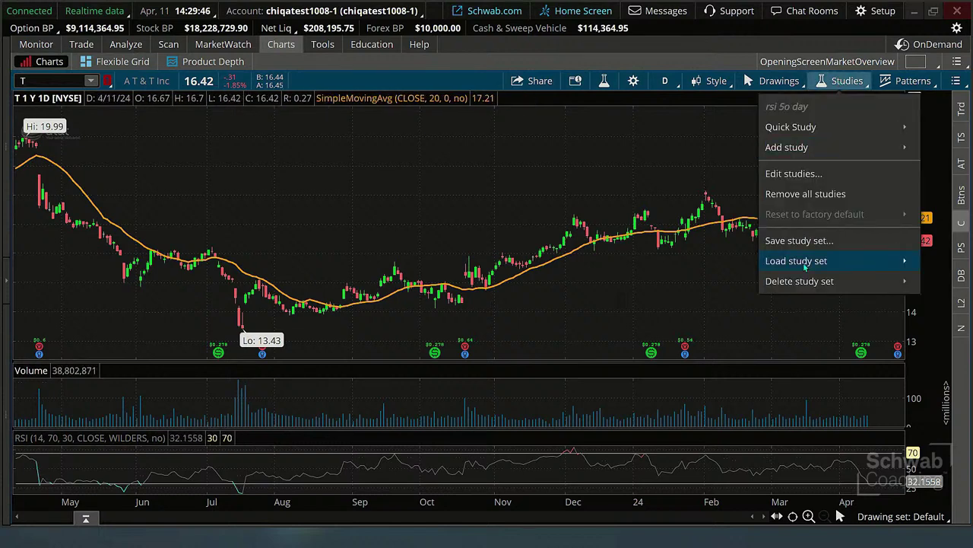
{"action": "mouse_move", "coordinate": [805, 265]}
{"action": "mouse_move", "coordinate": [728, 263]}
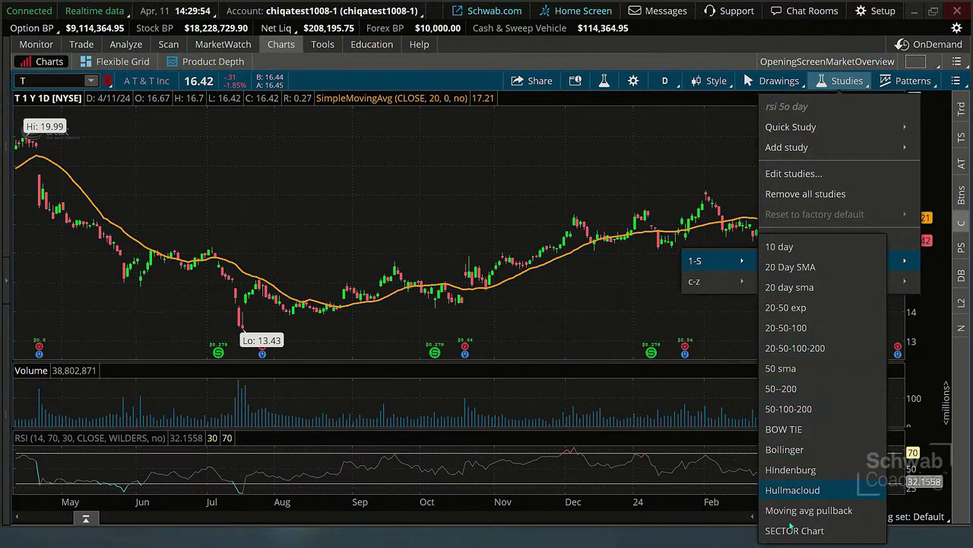
{"action": "left_click", "coordinate": [801, 328]}
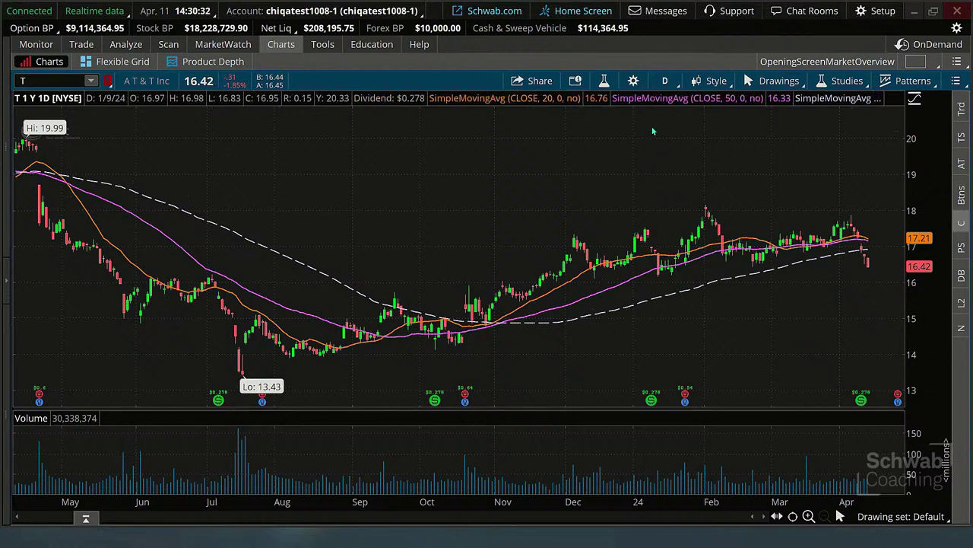
Search the available studies for "cost" and clear the search
{"action": "left_click", "coordinate": [604, 81]}
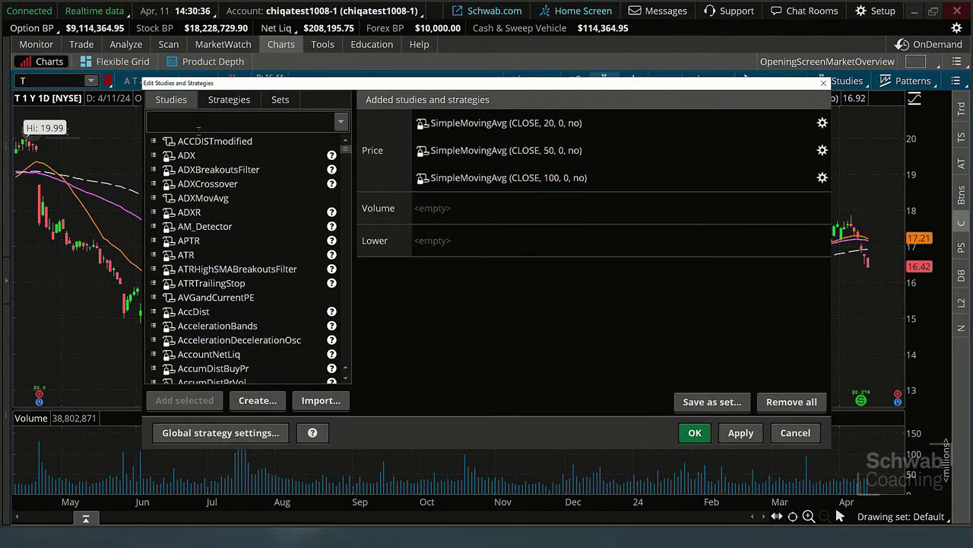
{"action": "type", "text": "cos"}
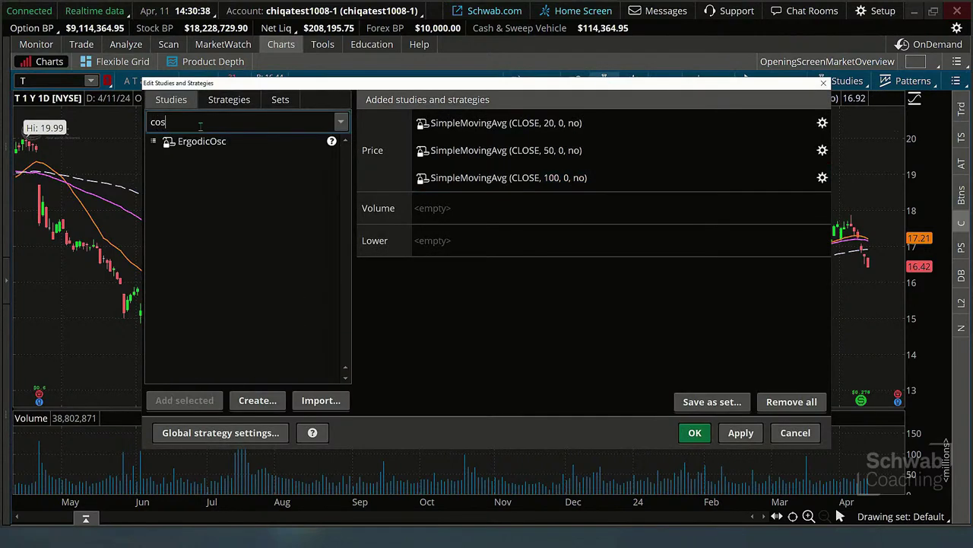
{"action": "key", "text": "BackSpace"}
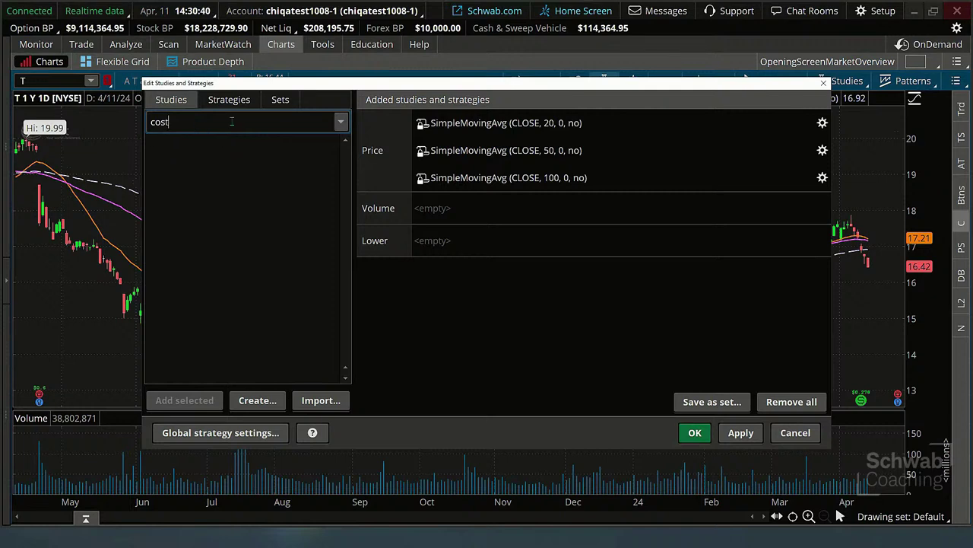
{"action": "key", "text": "BackSpace"}
{"action": "key", "text": "BackSpace"}
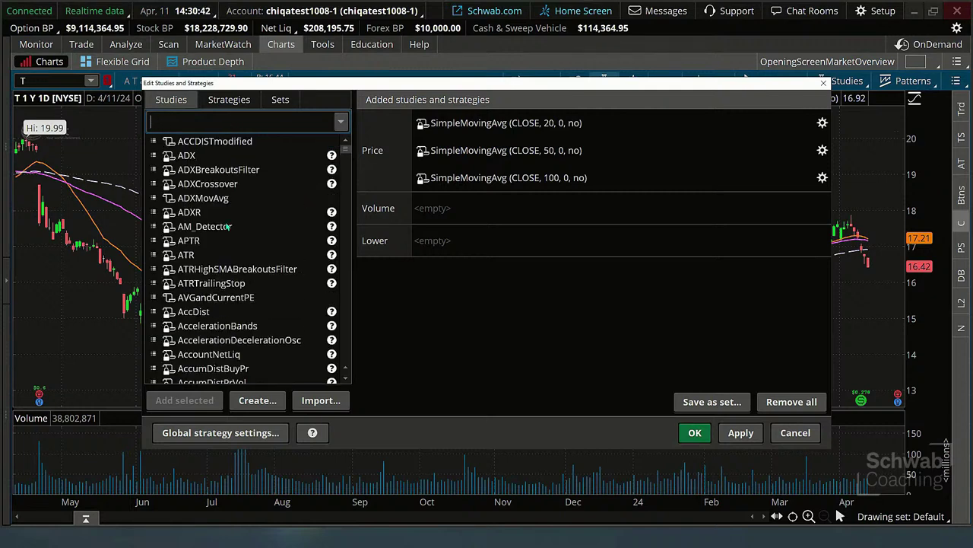
Browse the full alphabetical list of available studies, then close the study editor without adding any
{"action": "scroll", "coordinate": [227, 226], "scroll_direction": "down", "scroll_amount": 10}
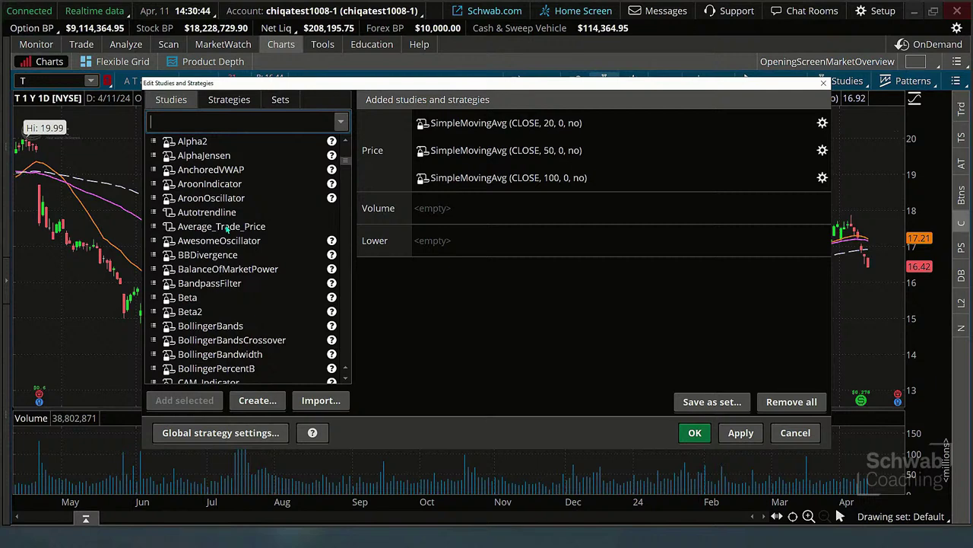
{"action": "scroll", "coordinate": [227, 226], "scroll_direction": "down", "scroll_amount": 7}
{"action": "scroll", "coordinate": [227, 228], "scroll_direction": "down", "scroll_amount": 5}
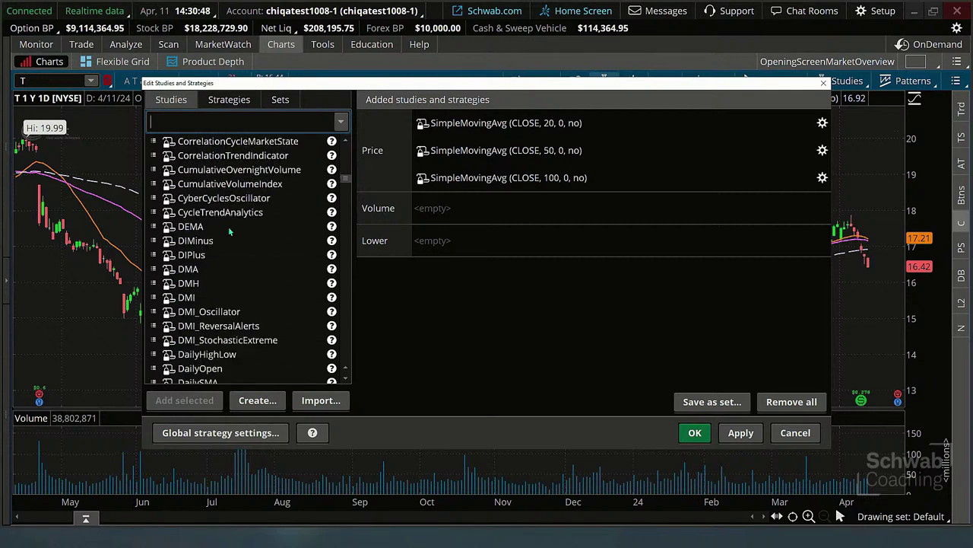
{"action": "scroll", "coordinate": [229, 230], "scroll_direction": "down", "scroll_amount": 2}
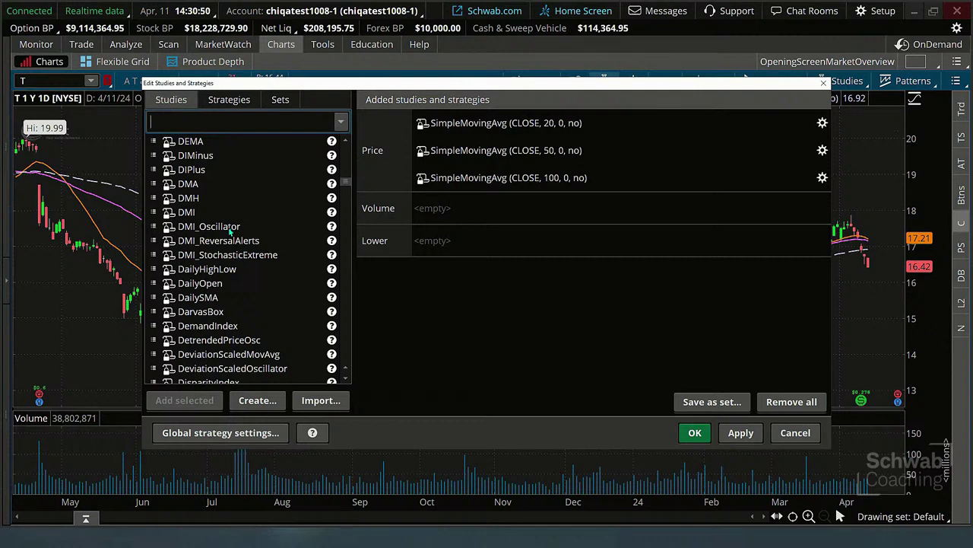
{"action": "scroll", "coordinate": [229, 232], "scroll_direction": "down", "scroll_amount": 2}
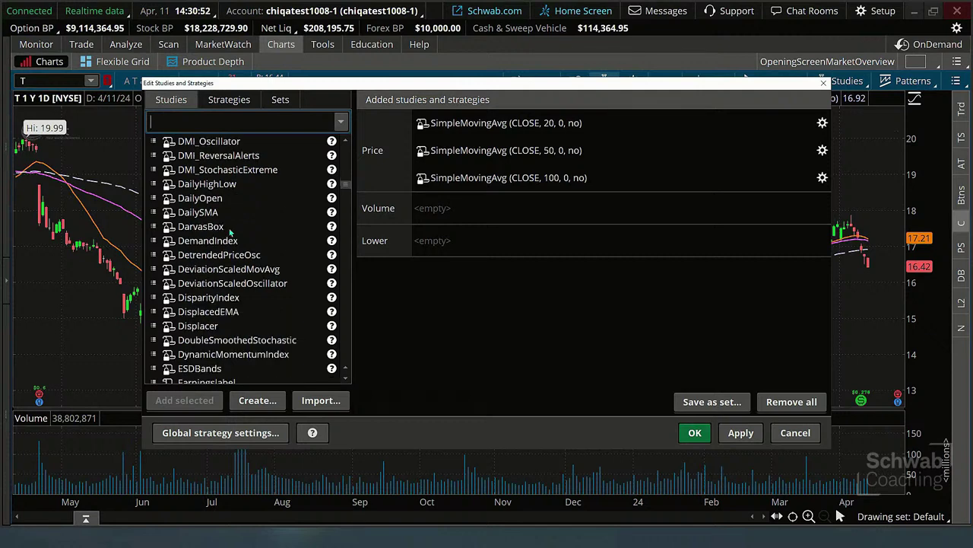
{"action": "scroll", "coordinate": [237, 234], "scroll_direction": "down", "scroll_amount": 2}
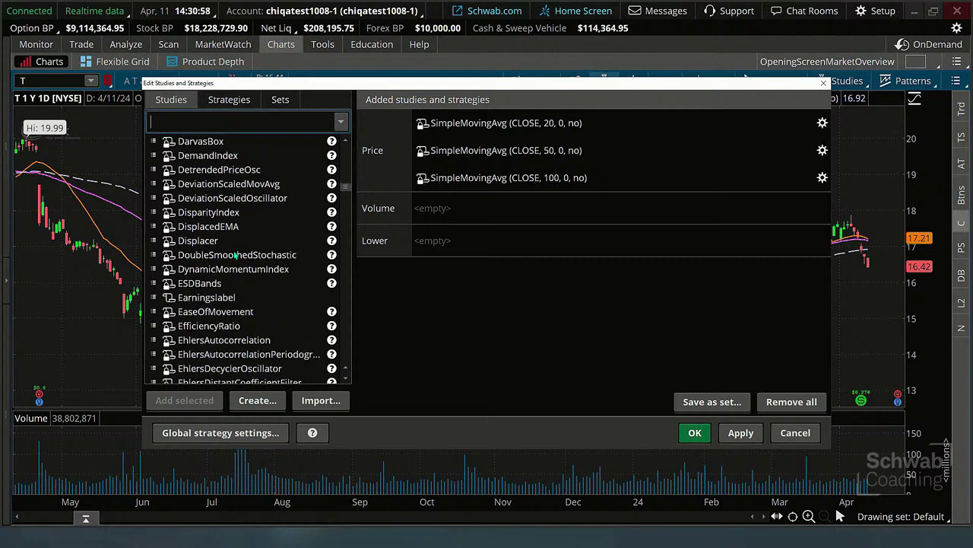
{"action": "scroll", "coordinate": [237, 256], "scroll_direction": "down", "scroll_amount": 1}
{"action": "scroll", "coordinate": [236, 256], "scroll_direction": "down", "scroll_amount": 4}
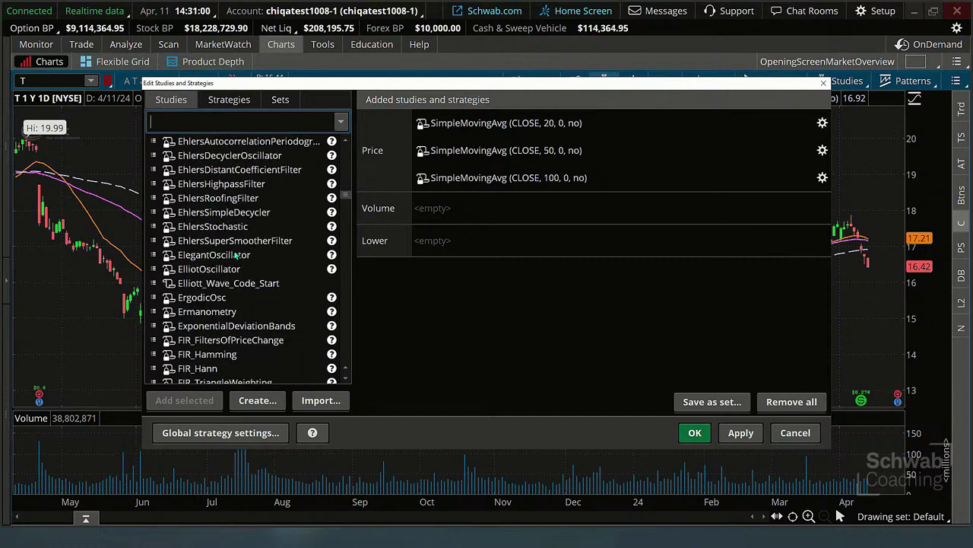
{"action": "scroll", "coordinate": [237, 257], "scroll_direction": "down", "scroll_amount": 9}
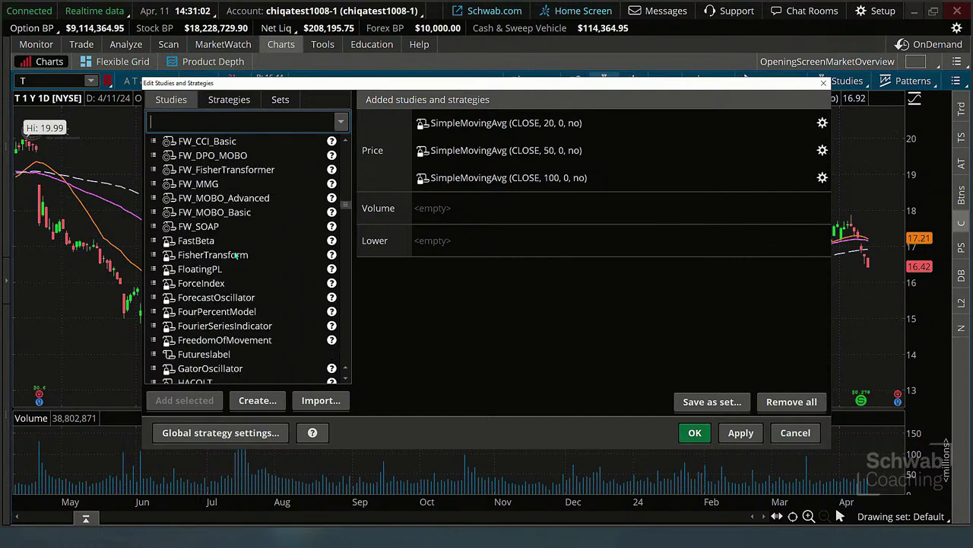
{"action": "scroll", "coordinate": [236, 256], "scroll_direction": "down", "scroll_amount": 1}
{"action": "scroll", "coordinate": [236, 256], "scroll_direction": "down", "scroll_amount": 5}
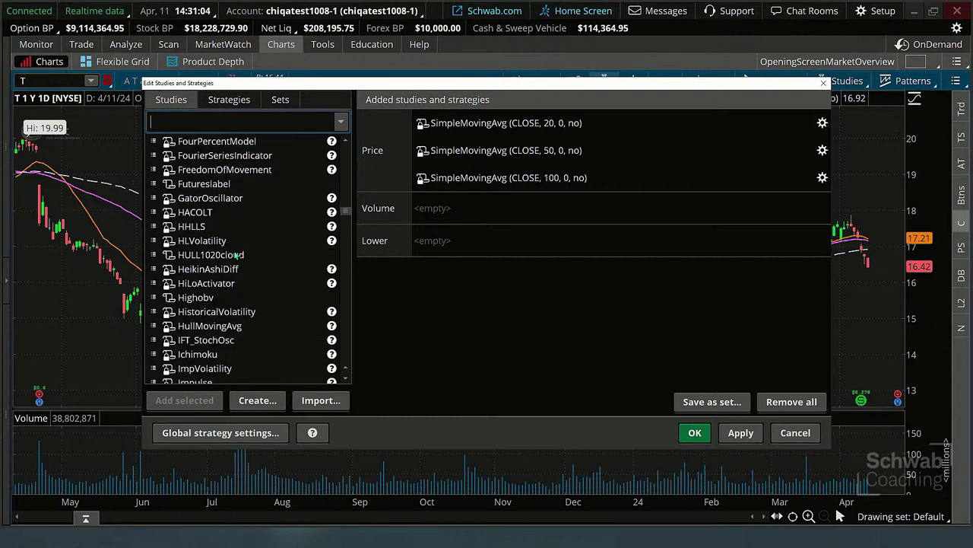
{"action": "scroll", "coordinate": [234, 250], "scroll_direction": "down", "scroll_amount": 3}
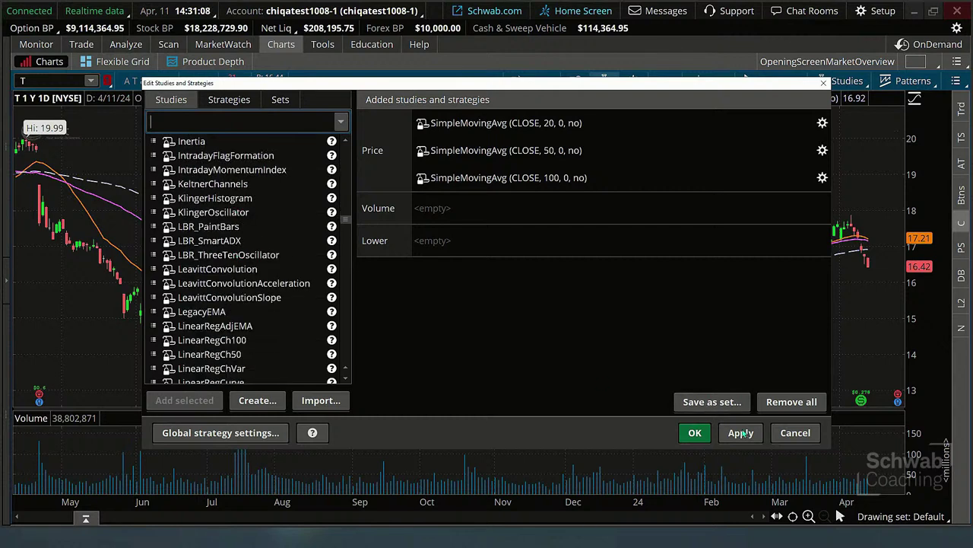
{"action": "left_click", "coordinate": [695, 432]}
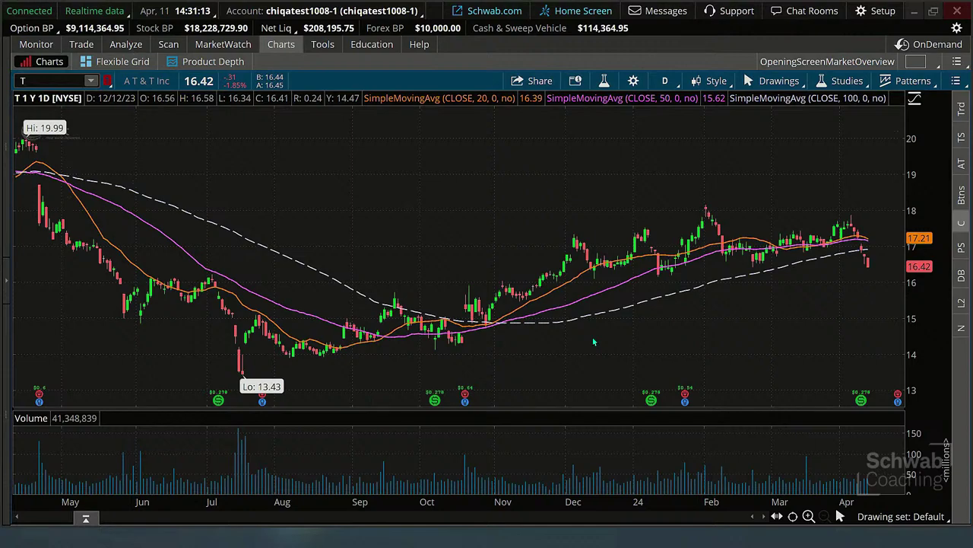
Switch to StreetSmart Edge and review the commands available for T's 238-day daily chart
{"action": "key", "text": "alt+Tab"}
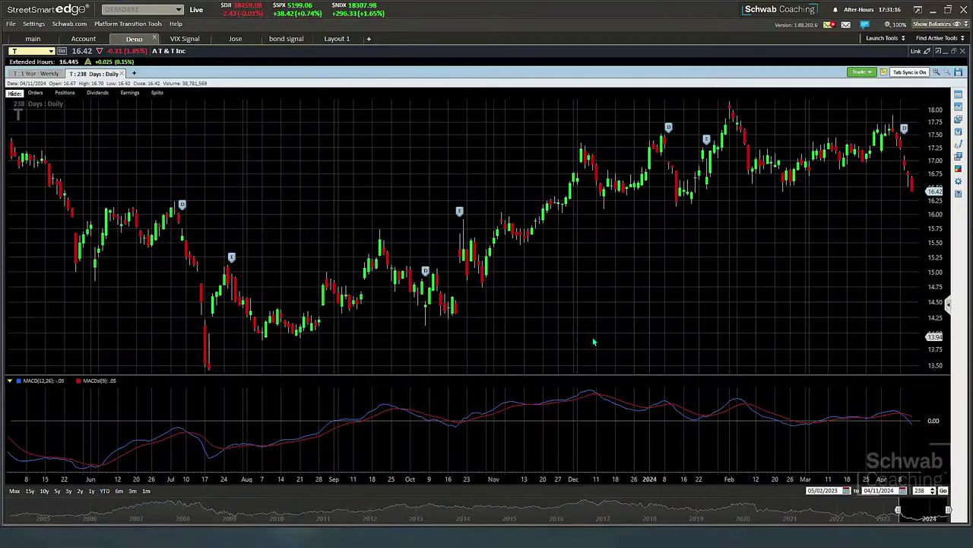
{"action": "right_click", "coordinate": [471, 196]}
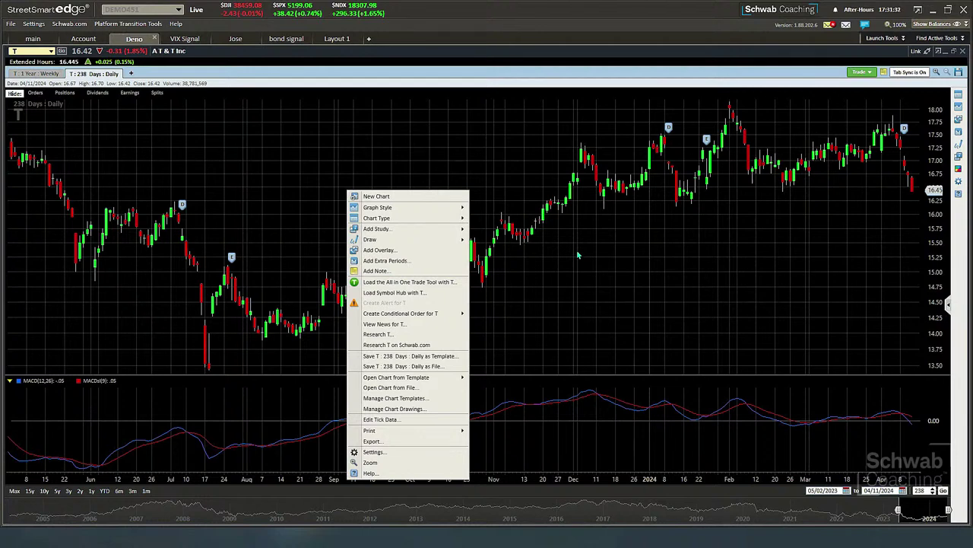
{"action": "left_click", "coordinate": [578, 17]}
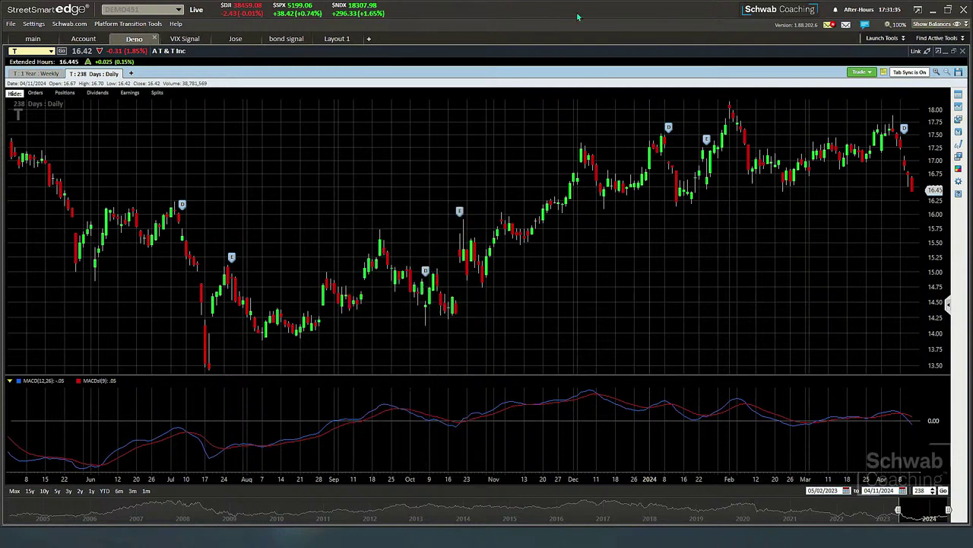
Launch the Symbol Hub for T and minimize its window
{"action": "left_click", "coordinate": [881, 39]}
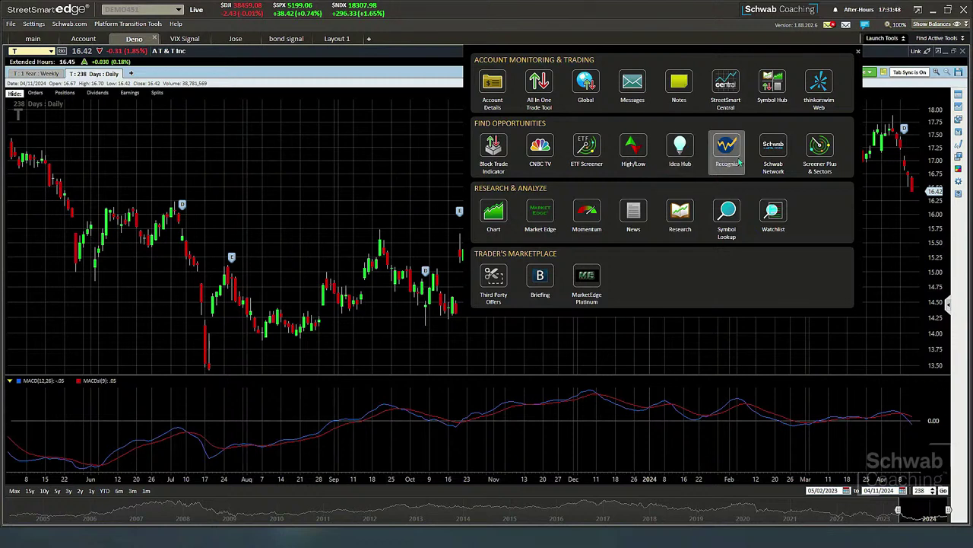
{"action": "left_click", "coordinate": [771, 83]}
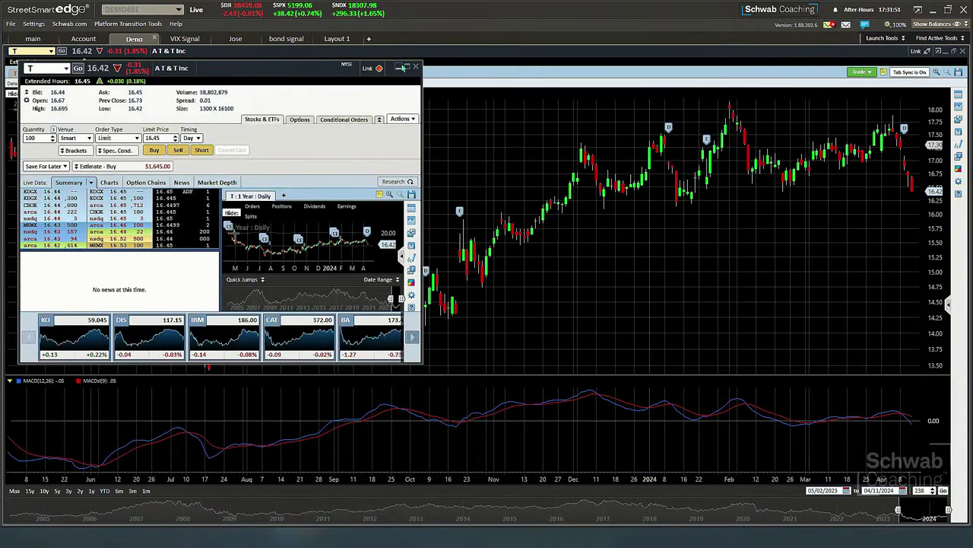
{"action": "left_click", "coordinate": [401, 67]}
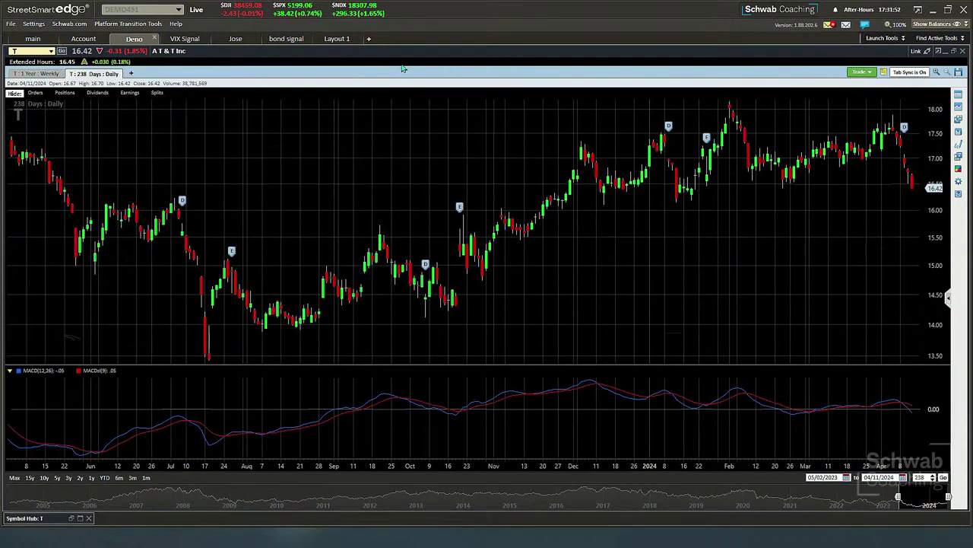
Restore T's maximized chart to its place in the multi-window layout and show the tools that can be launched
{"action": "left_click", "coordinate": [886, 38]}
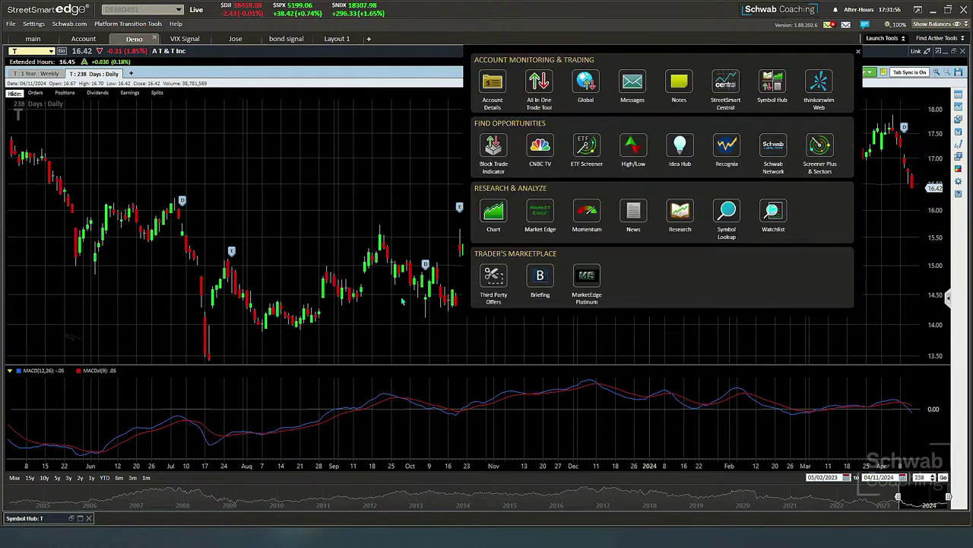
{"action": "left_click", "coordinate": [403, 302]}
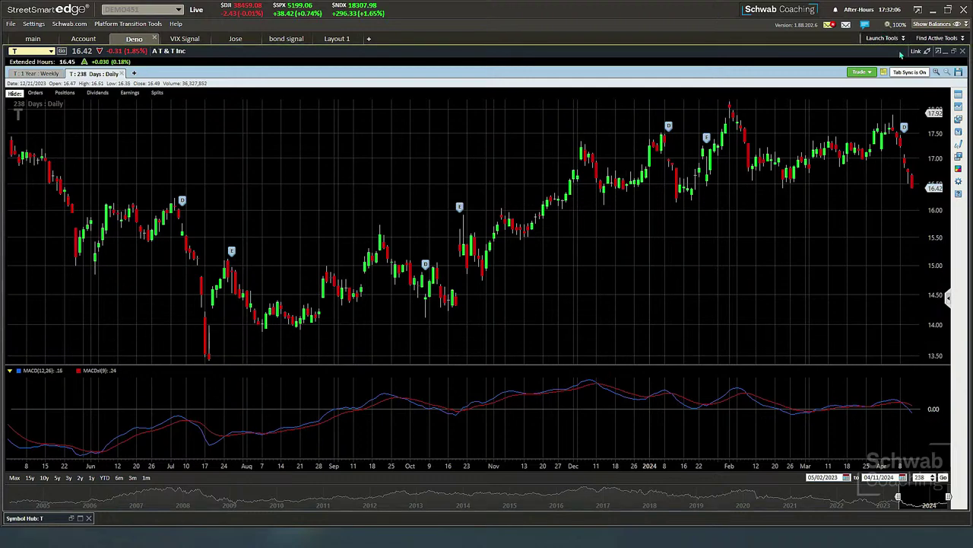
{"action": "left_click", "coordinate": [956, 53]}
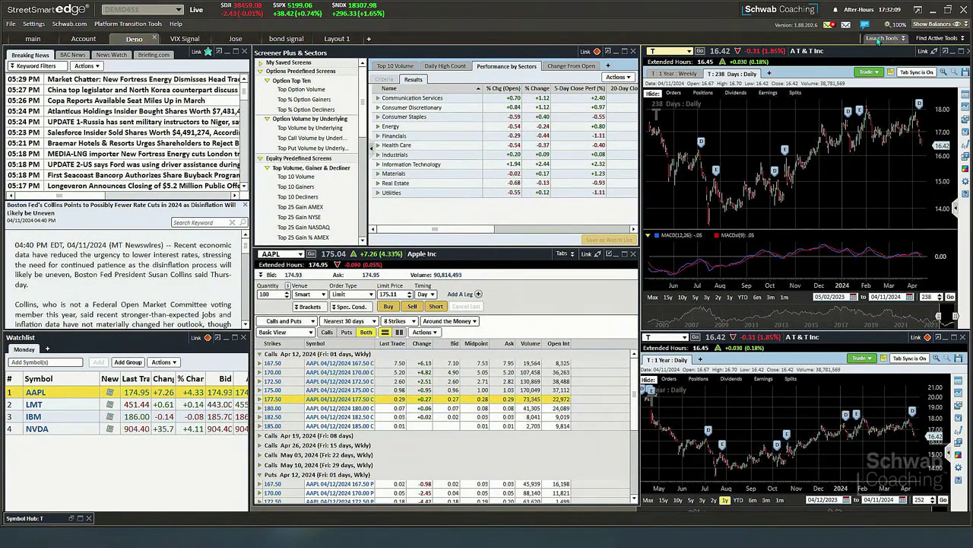
{"action": "left_click", "coordinate": [880, 38]}
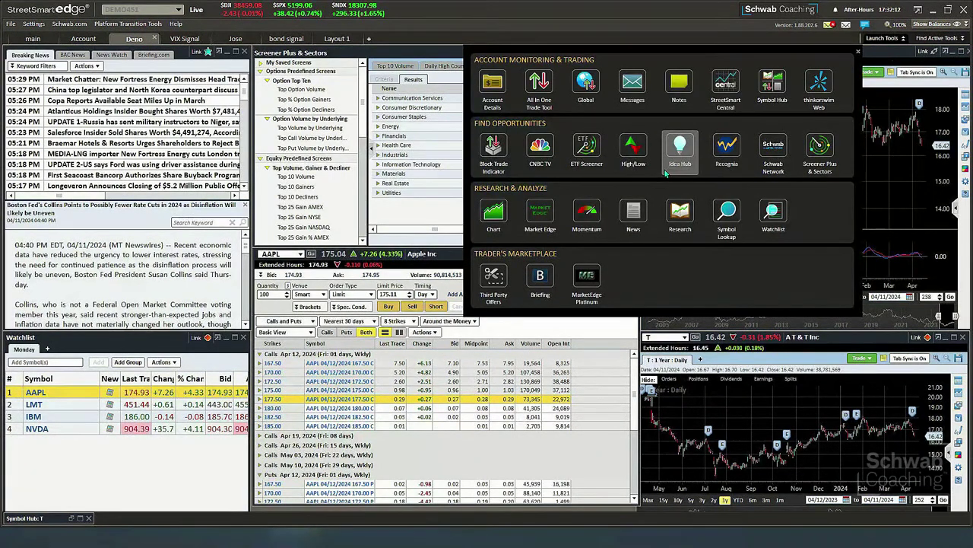
Launch the Symbol Hub for T again, review it, and dismiss its window
{"action": "left_click", "coordinate": [770, 85]}
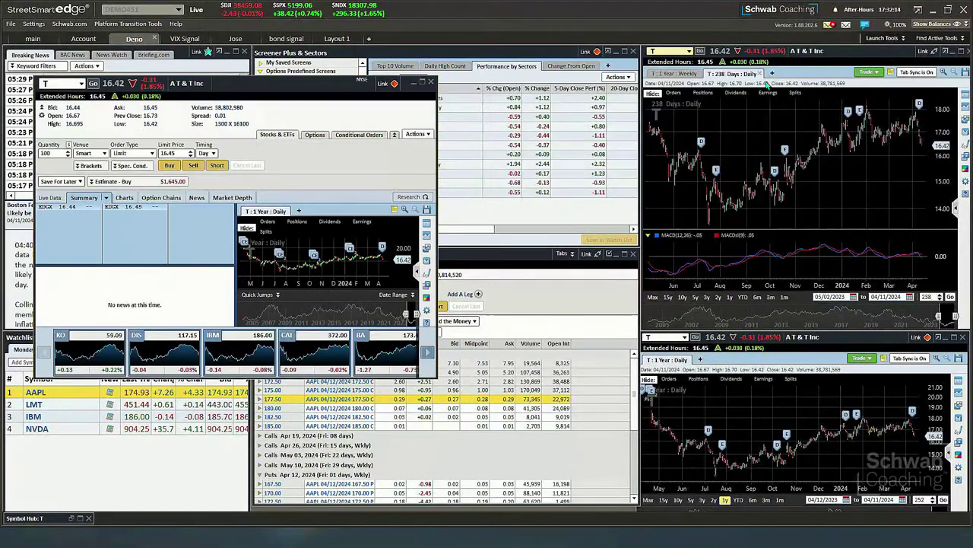
{"action": "left_click", "coordinate": [419, 84]}
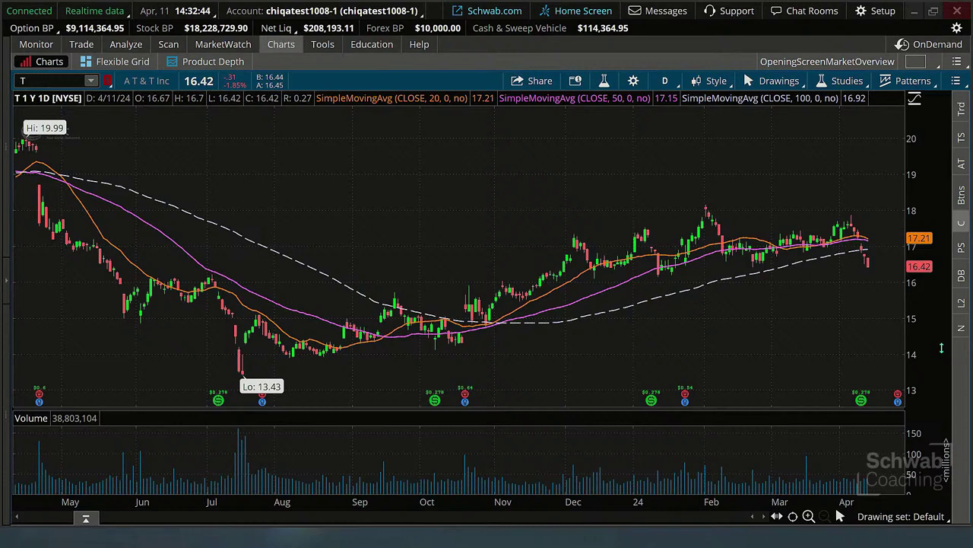
Switch to thinkorswim and show Level II, News, the Trade bar, and Time and Sales alongside T's chart
{"action": "left_click", "coordinate": [961, 302]}
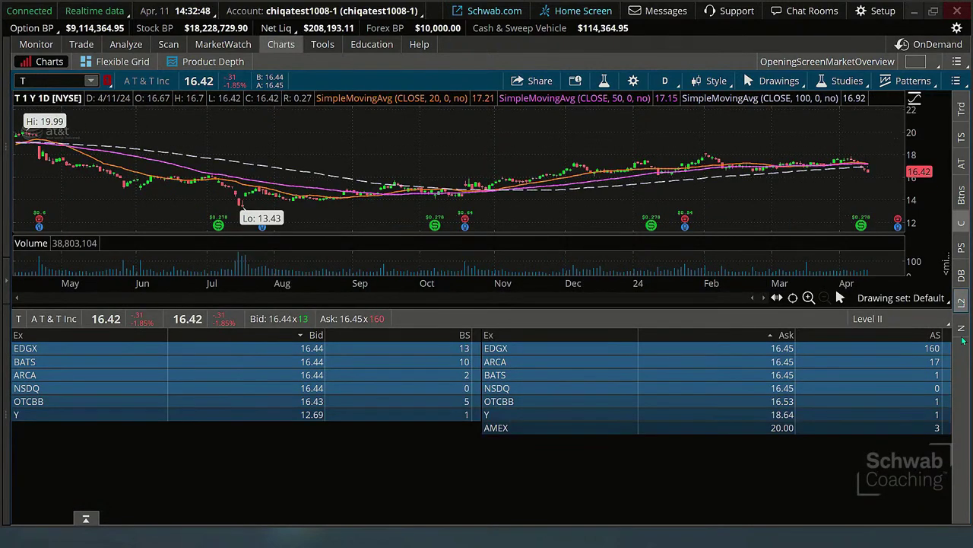
{"action": "left_click", "coordinate": [963, 329]}
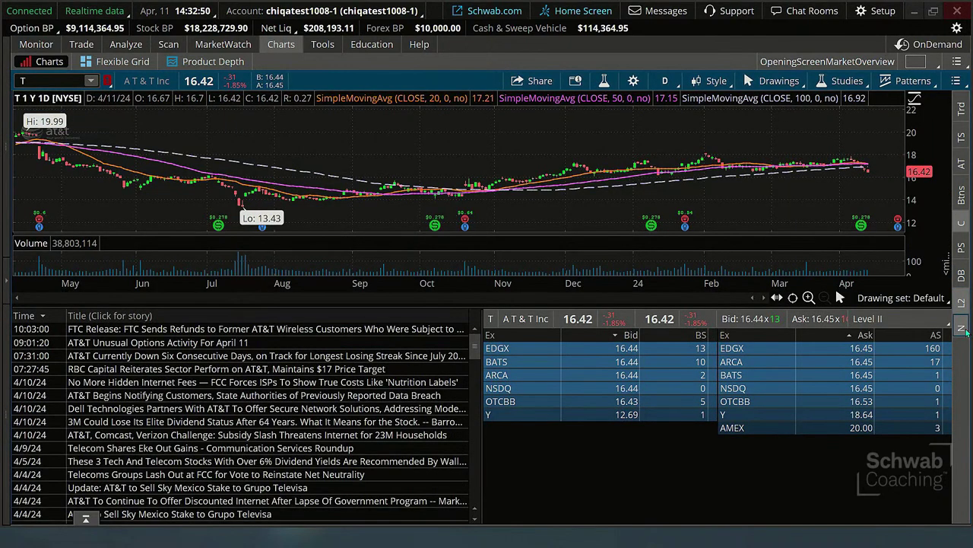
{"action": "left_click", "coordinate": [963, 111]}
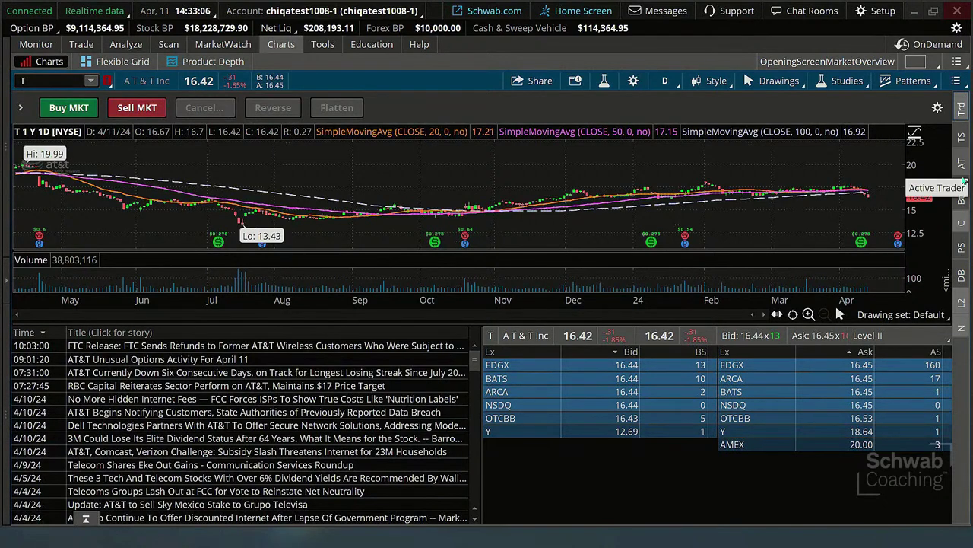
{"action": "left_click", "coordinate": [961, 139]}
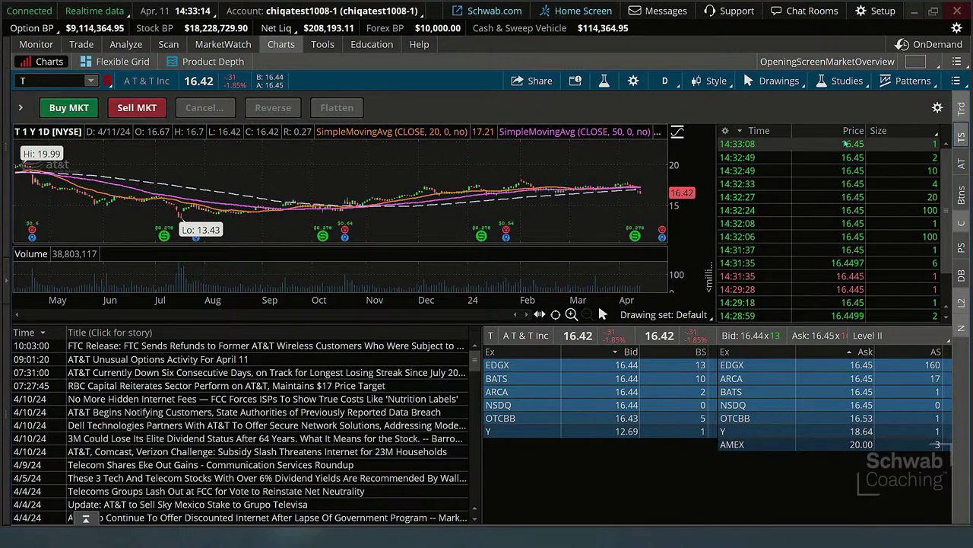
Hide Level II, News, the chart, and Time and Sales so only the Trade bar remains for T
{"action": "left_click", "coordinate": [960, 303]}
{"action": "left_click", "coordinate": [961, 327]}
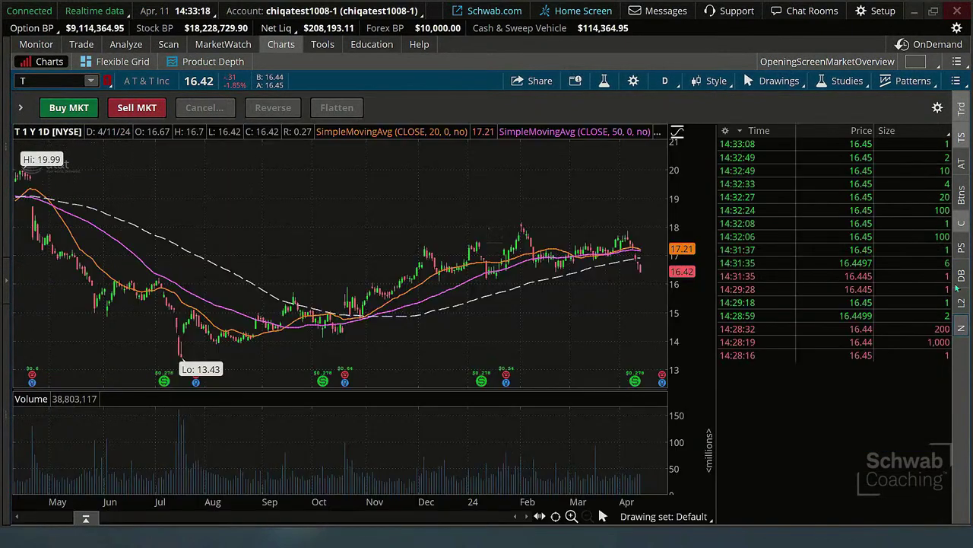
{"action": "left_click", "coordinate": [962, 223]}
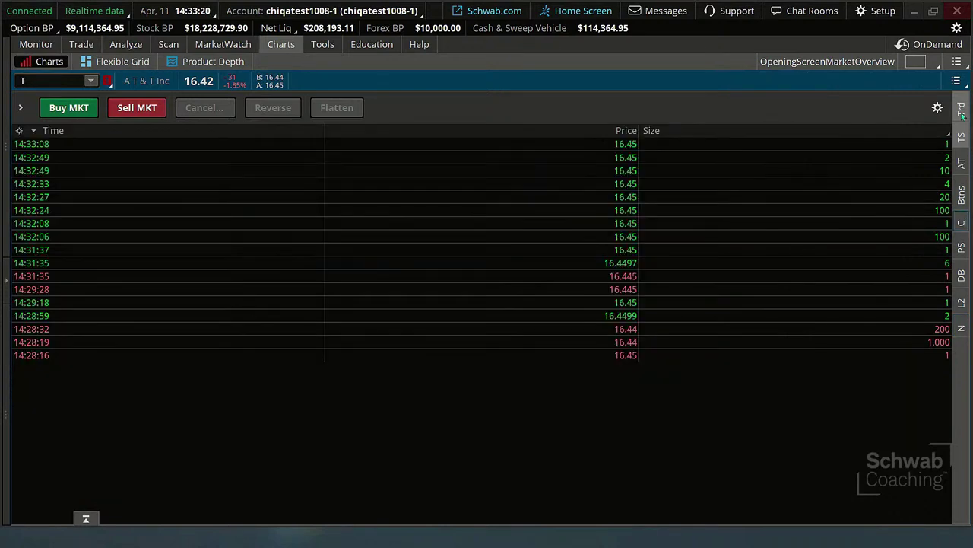
{"action": "left_click", "coordinate": [962, 136]}
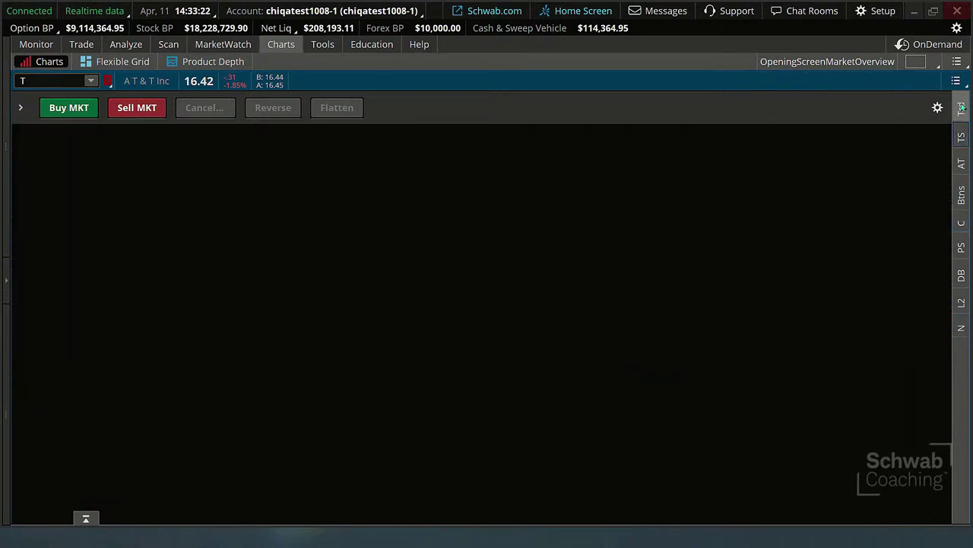
Display the Active Trader ladder for T and bring the chart back beside it, without the Trade bar or Time and Sales
{"action": "left_click", "coordinate": [962, 163]}
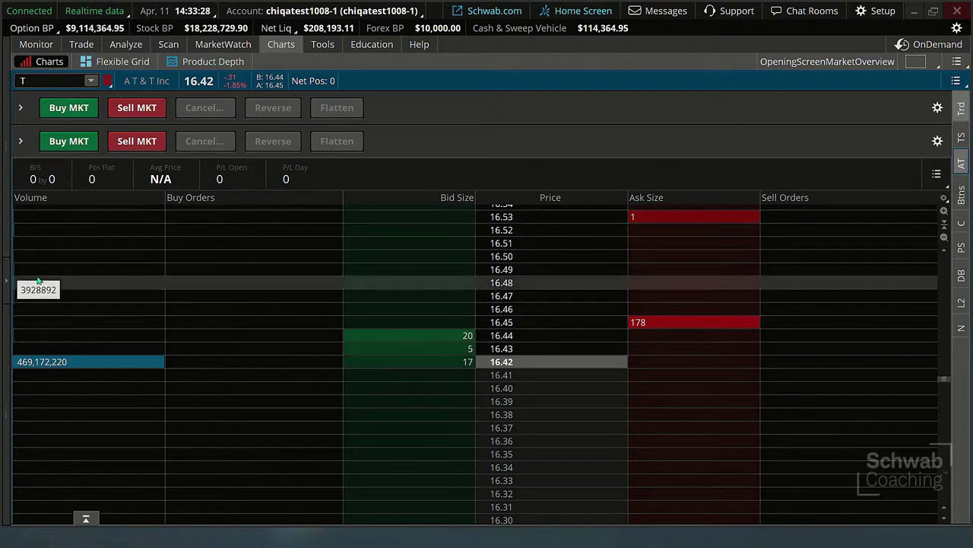
{"action": "left_click", "coordinate": [757, 246]}
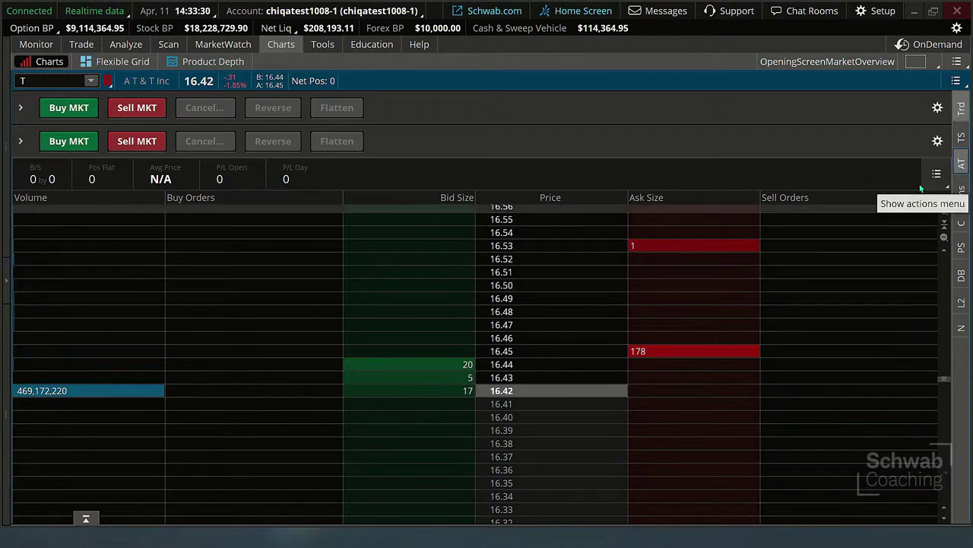
{"action": "left_click", "coordinate": [419, 220]}
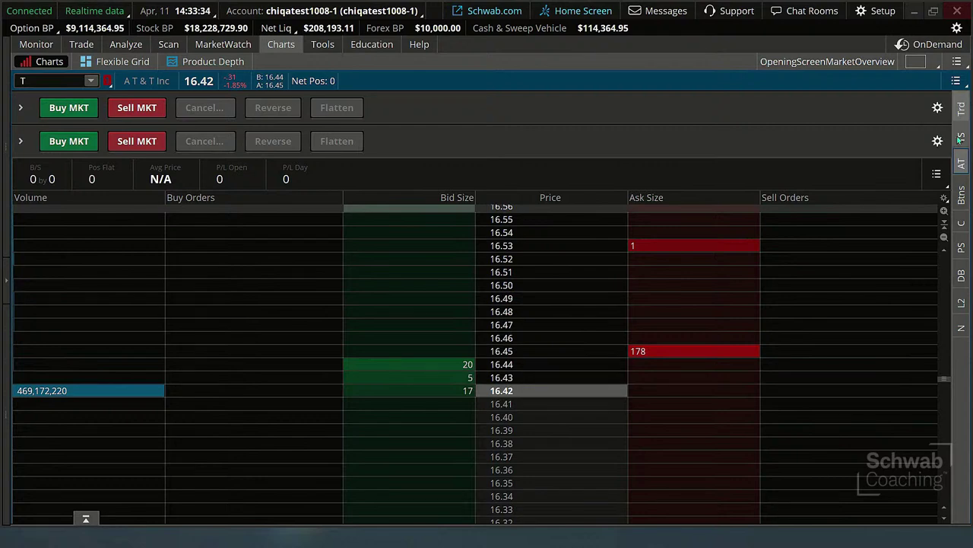
{"action": "left_click", "coordinate": [962, 136]}
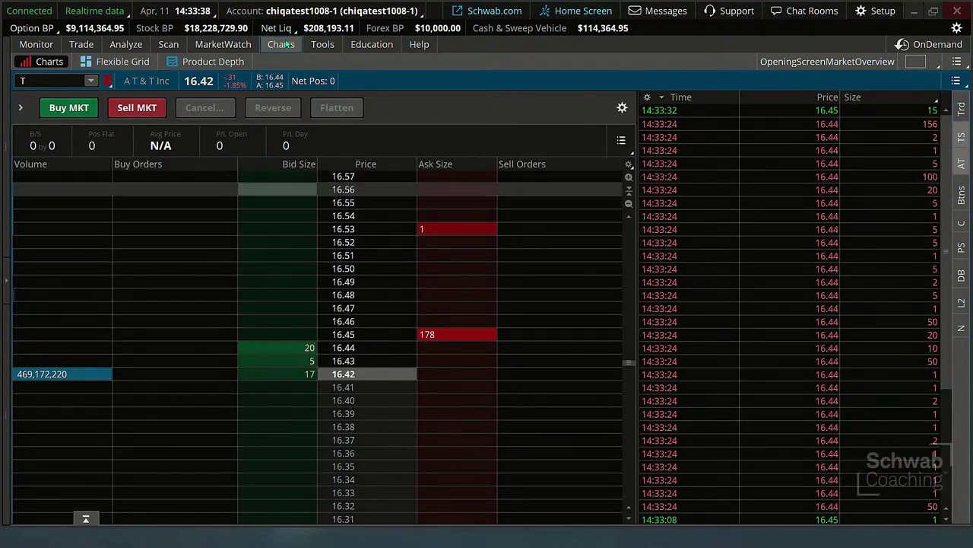
{"action": "left_click", "coordinate": [961, 137]}
{"action": "left_click", "coordinate": [962, 222]}
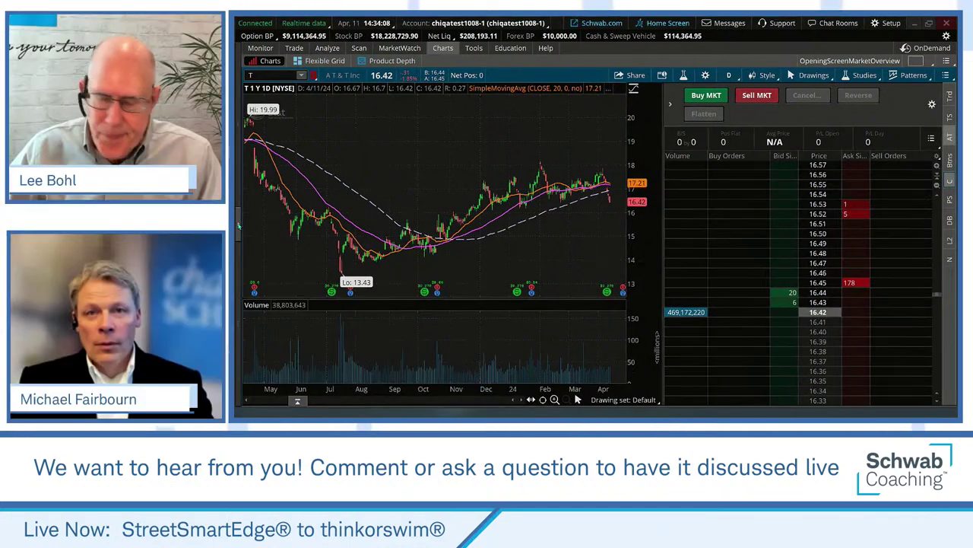
Expand the gadget sidebar and delete the Trader TV gadget
{"action": "left_click", "coordinate": [238, 226]}
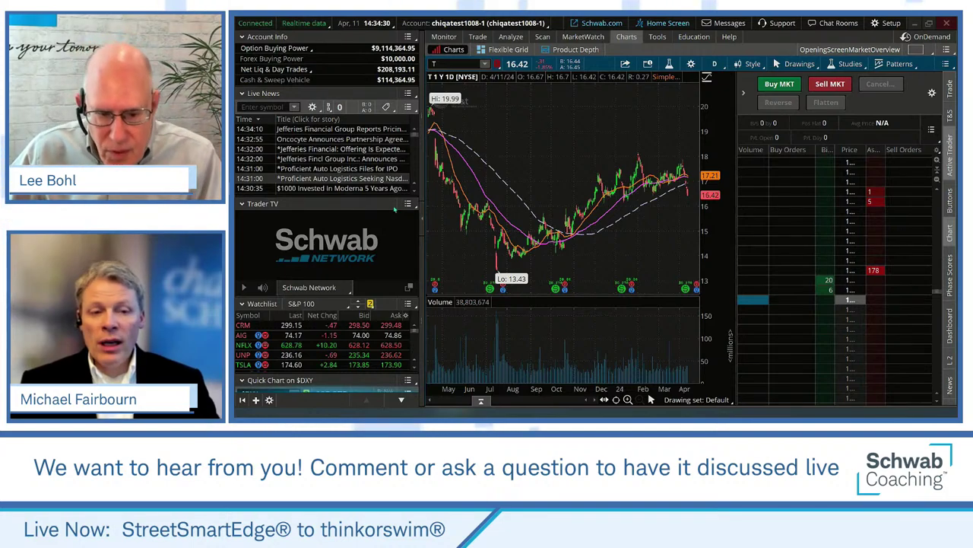
{"action": "left_click", "coordinate": [407, 203]}
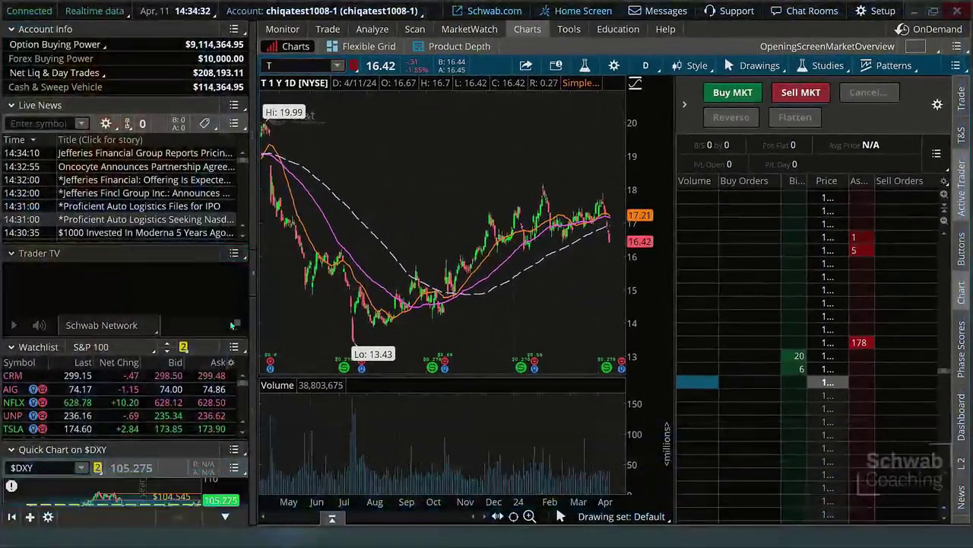
{"action": "left_click", "coordinate": [328, 286]}
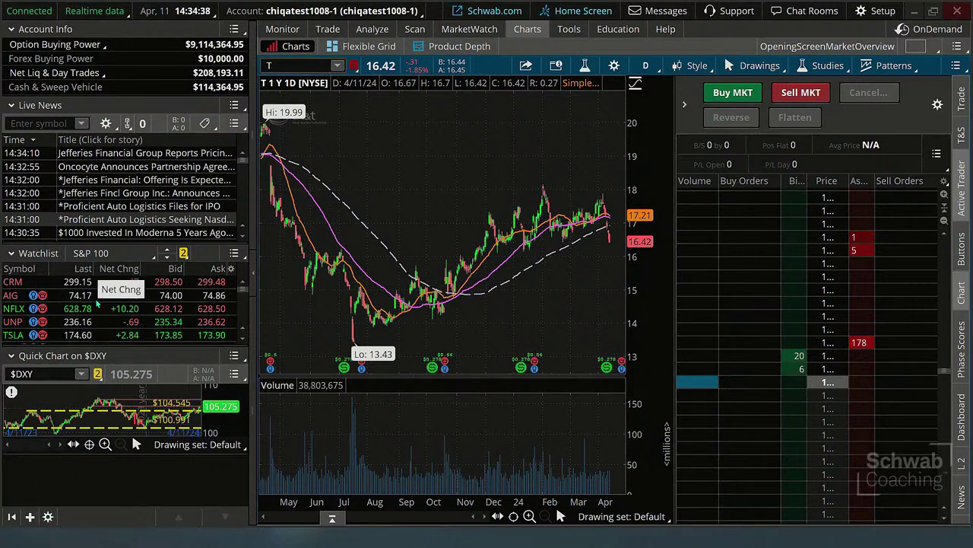
Switch the S&P 100 Watchlist gadget to Trade Flash
{"action": "left_click", "coordinate": [242, 257]}
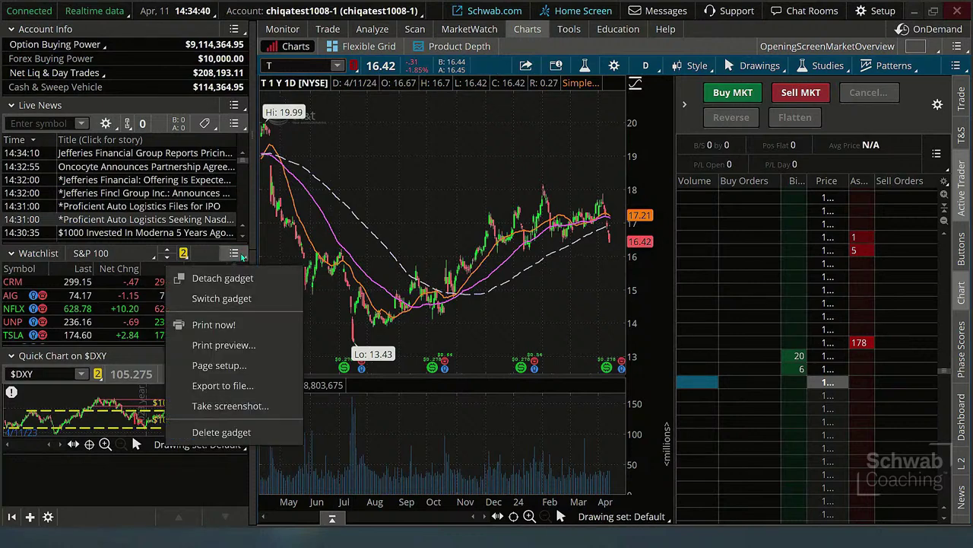
{"action": "left_click", "coordinate": [228, 299]}
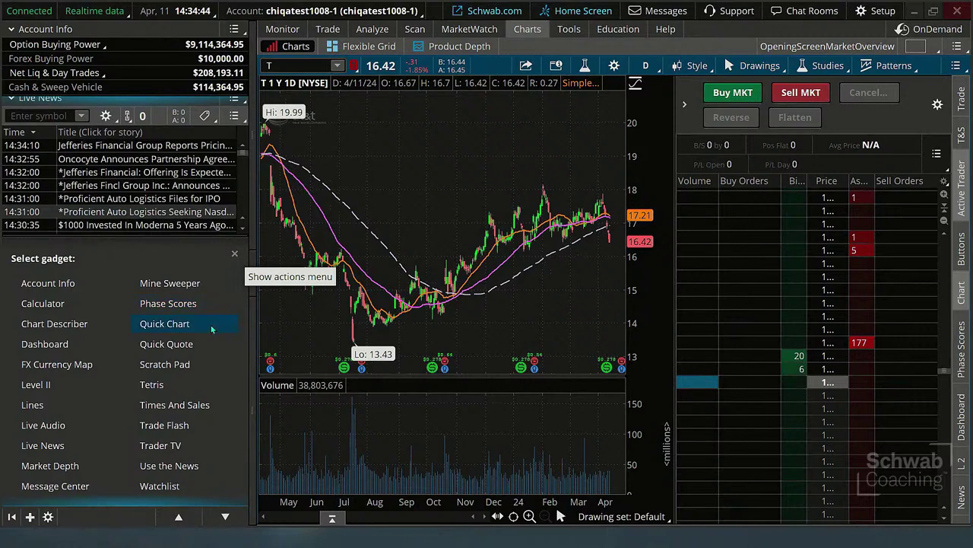
{"action": "left_click", "coordinate": [160, 425]}
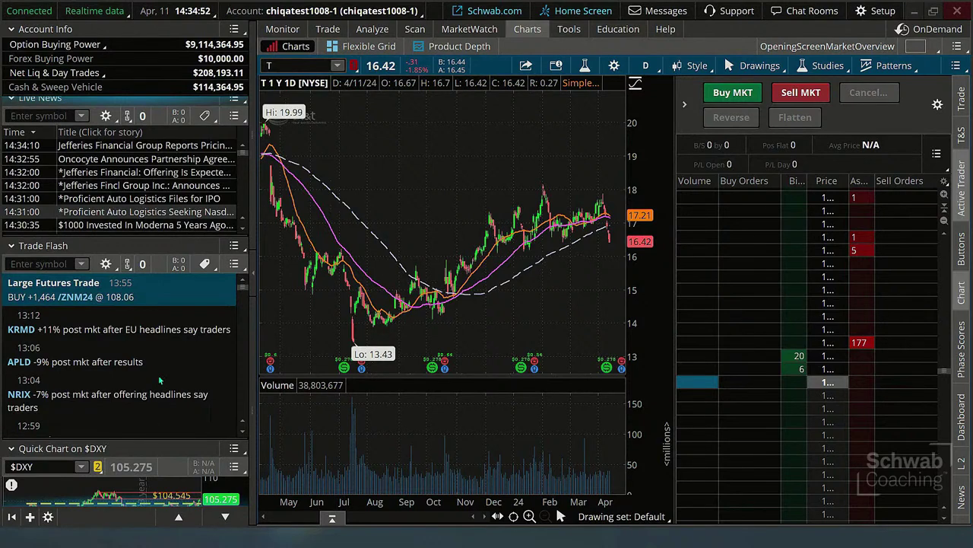
Set the Trade Flash symbol to T and review its trade-type filter options without changing them
{"action": "left_click", "coordinate": [59, 263]}
{"action": "type", "text": "T"}
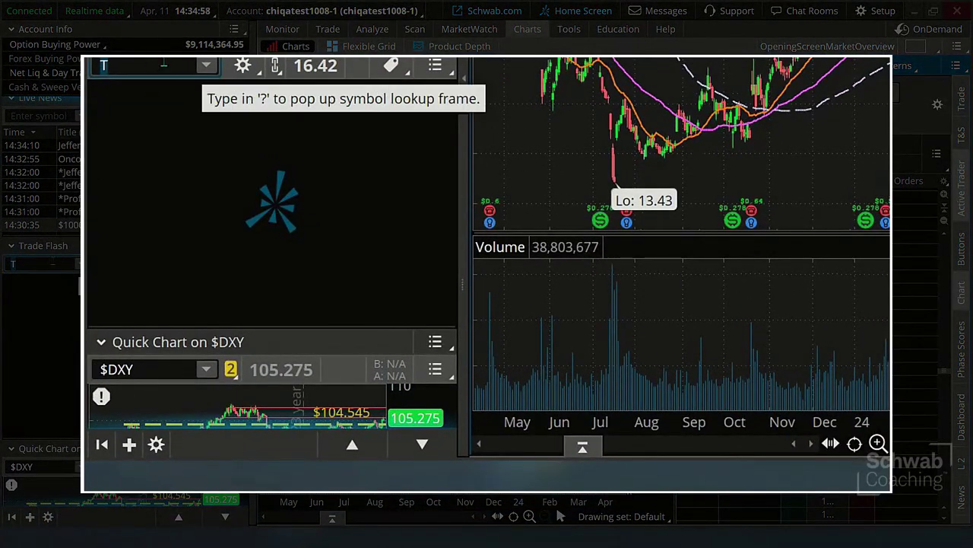
{"action": "key", "text": "BackSpace"}
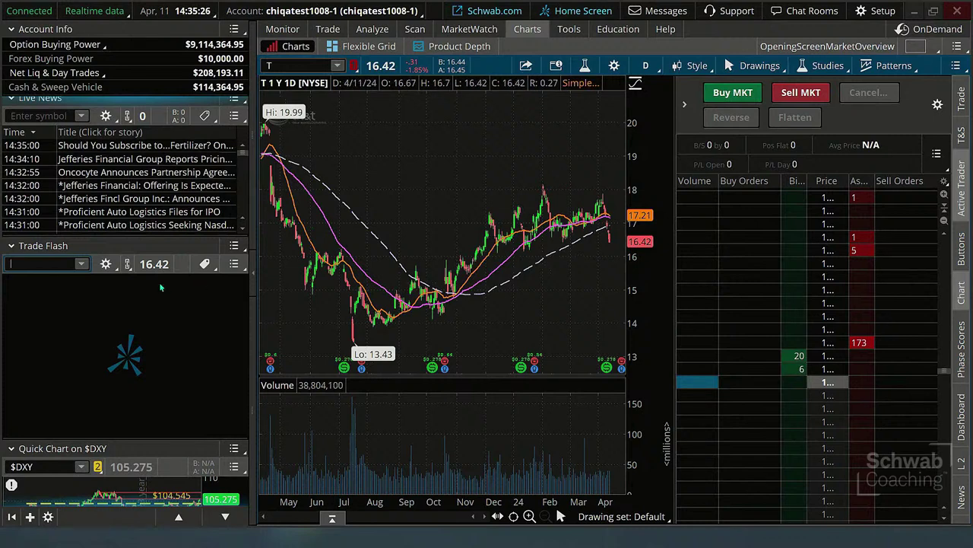
{"action": "left_click", "coordinate": [208, 264]}
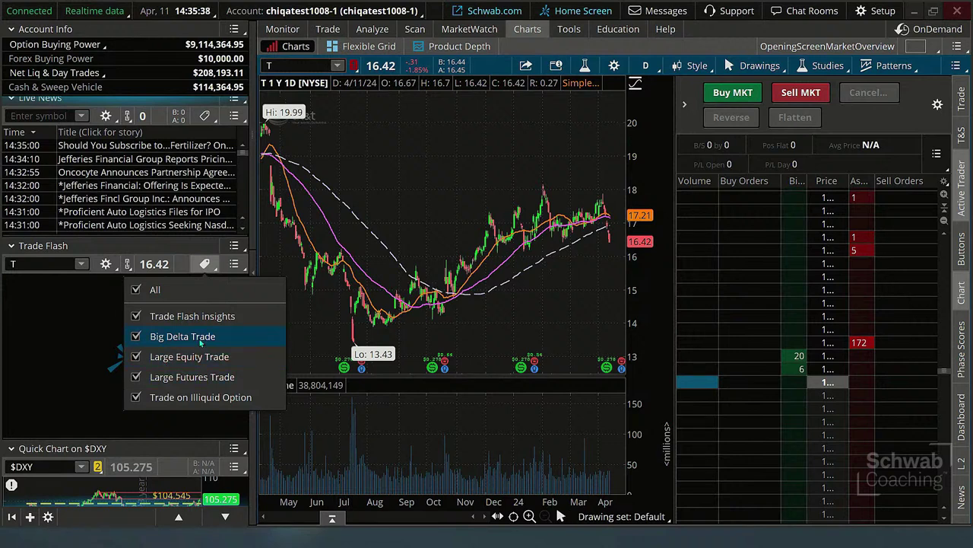
{"action": "left_click", "coordinate": [73, 305]}
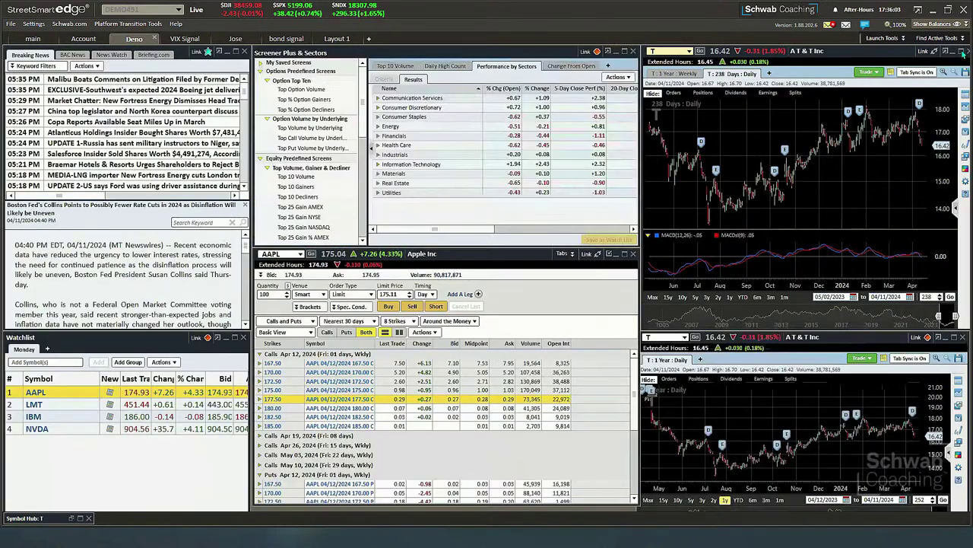
Request research on T from StreetSmart Edge's 238-day daily chart, and open Schwab.com from thinkorswim before closing the browser
{"action": "right_click", "coordinate": [728, 167]}
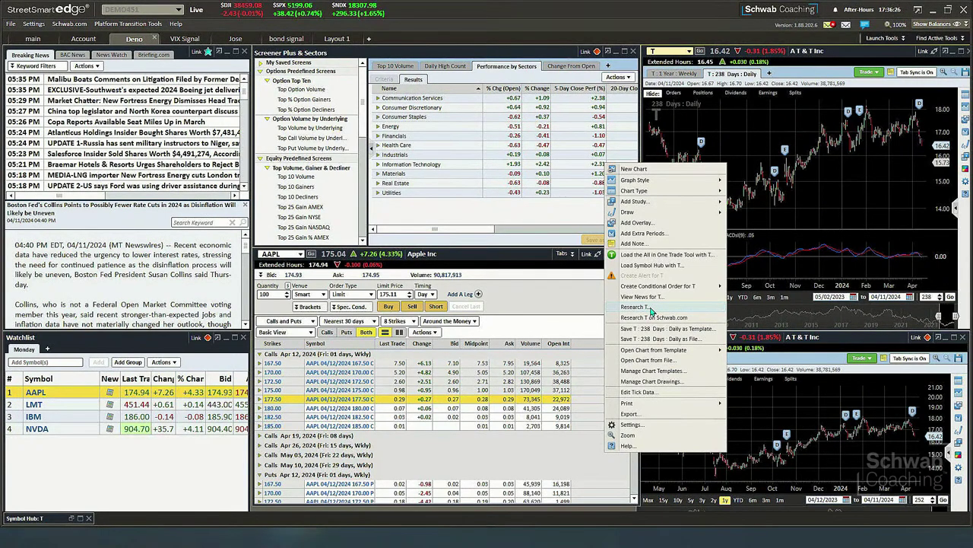
{"action": "left_click", "coordinate": [648, 308]}
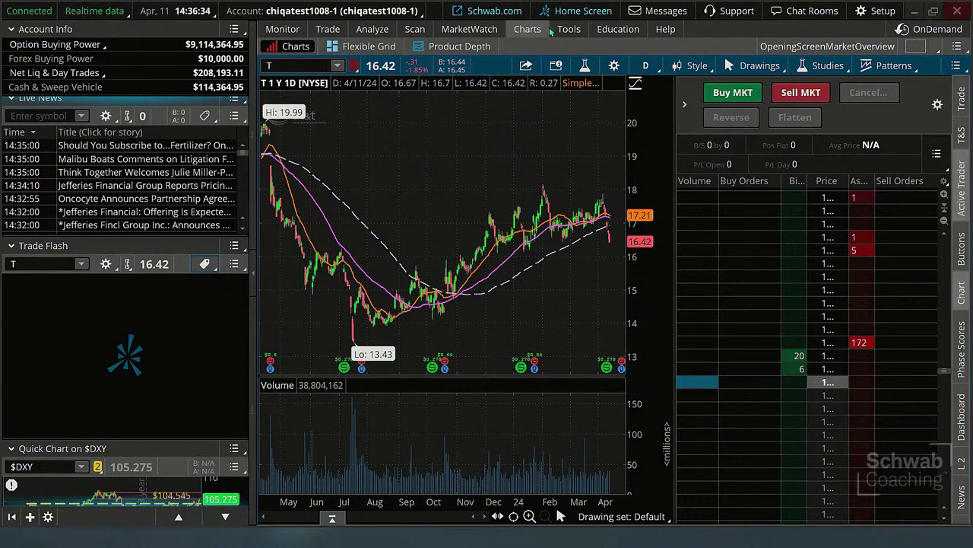
{"action": "left_click", "coordinate": [495, 10]}
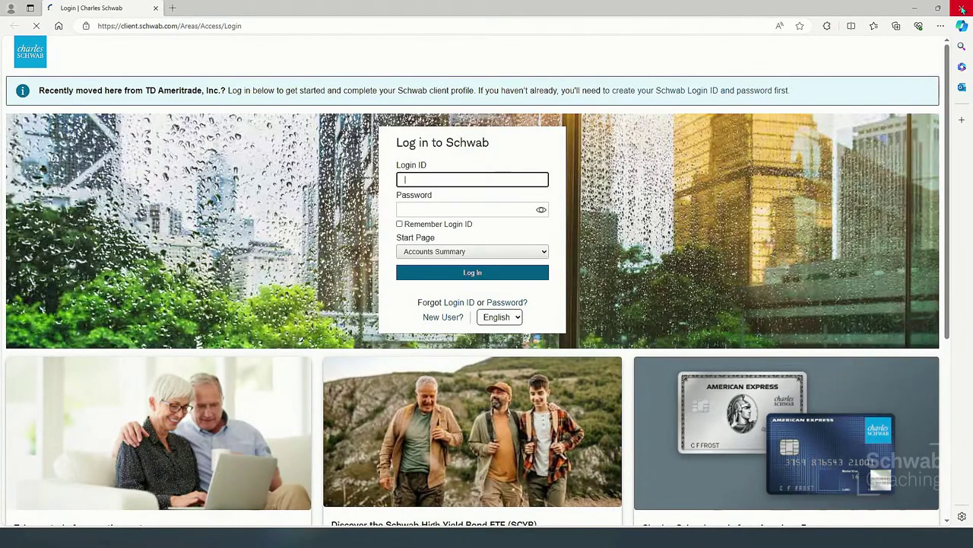
{"action": "left_click", "coordinate": [962, 7]}
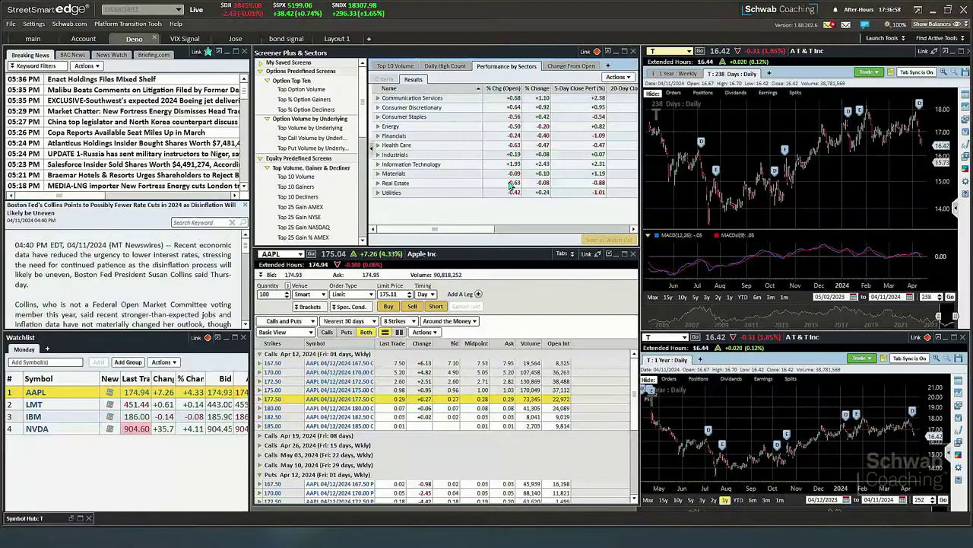
Return to StreetSmart Edge, review the commands offered for T's 238-day daily chart, and dismiss the list
{"action": "right_click", "coordinate": [753, 173]}
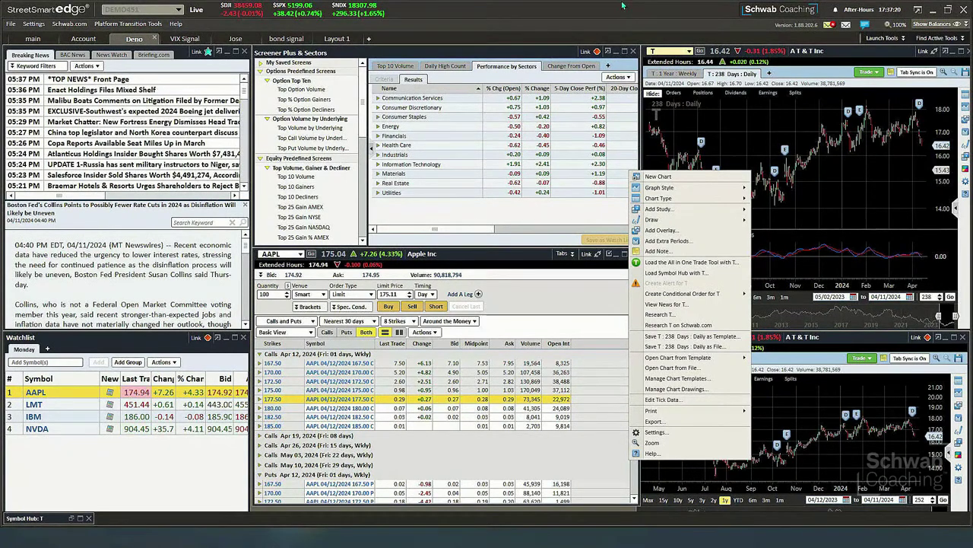
{"action": "left_click", "coordinate": [858, 190]}
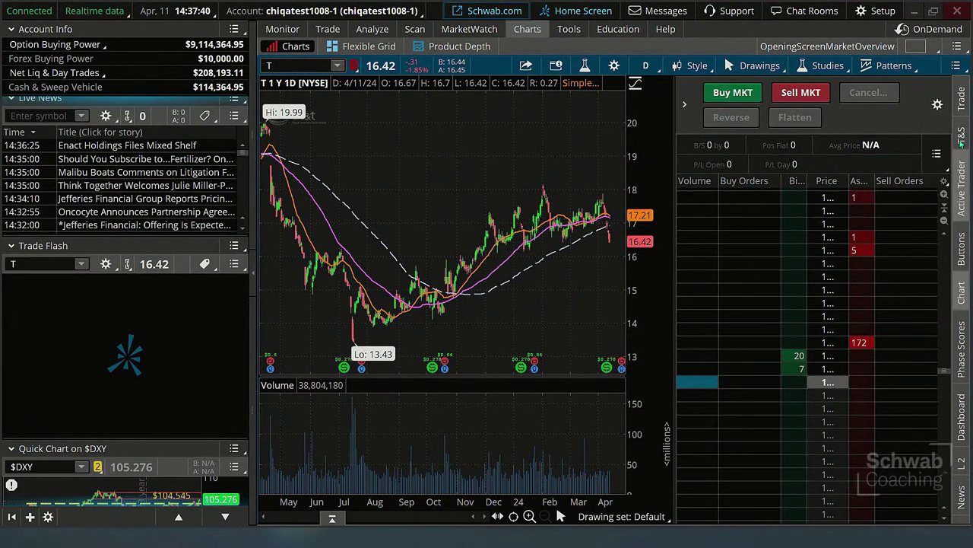
Switch to thinkorswim, show the Trade bar above T's chart, hide Active Trader, and collapse the gadget sidebar
{"action": "left_click", "coordinate": [963, 103]}
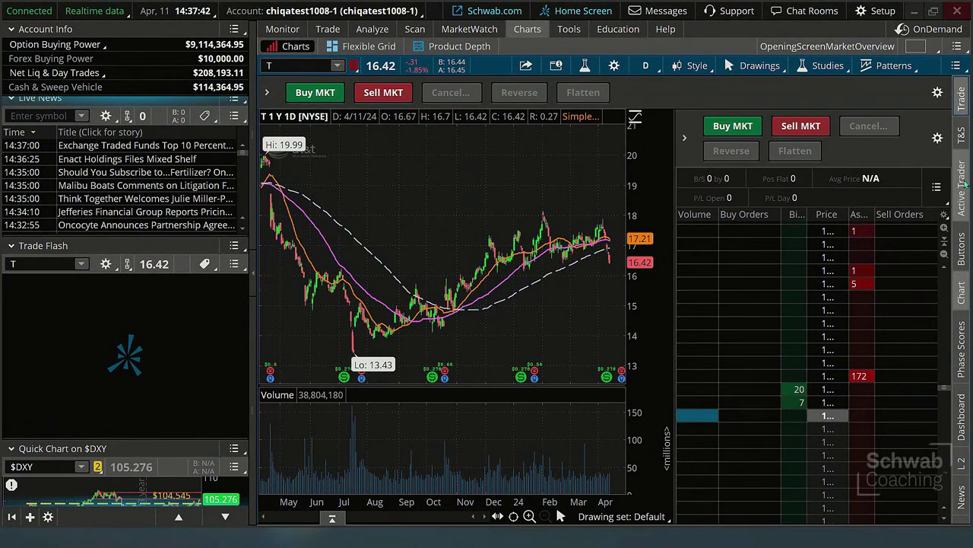
{"action": "left_click", "coordinate": [963, 186]}
{"action": "left_click", "coordinate": [958, 297]}
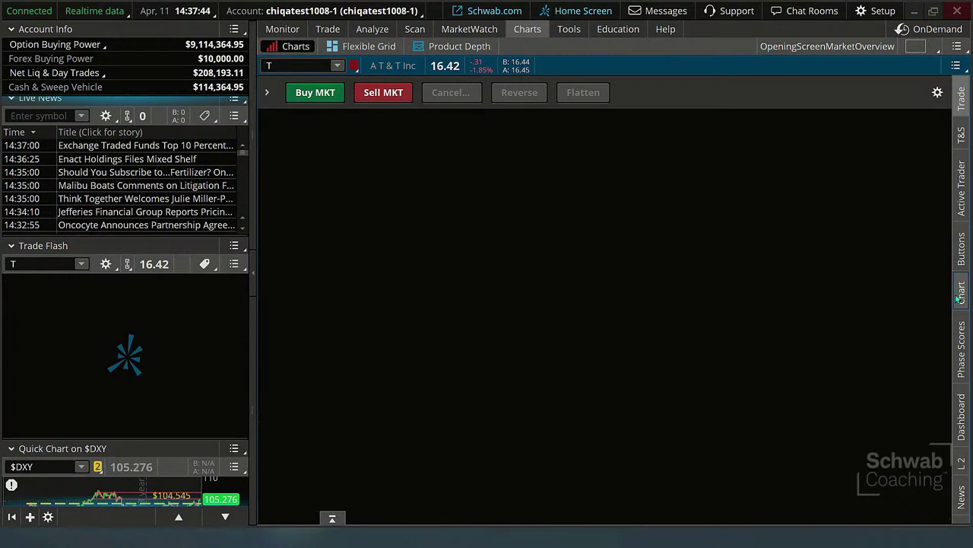
{"action": "left_click", "coordinate": [960, 297]}
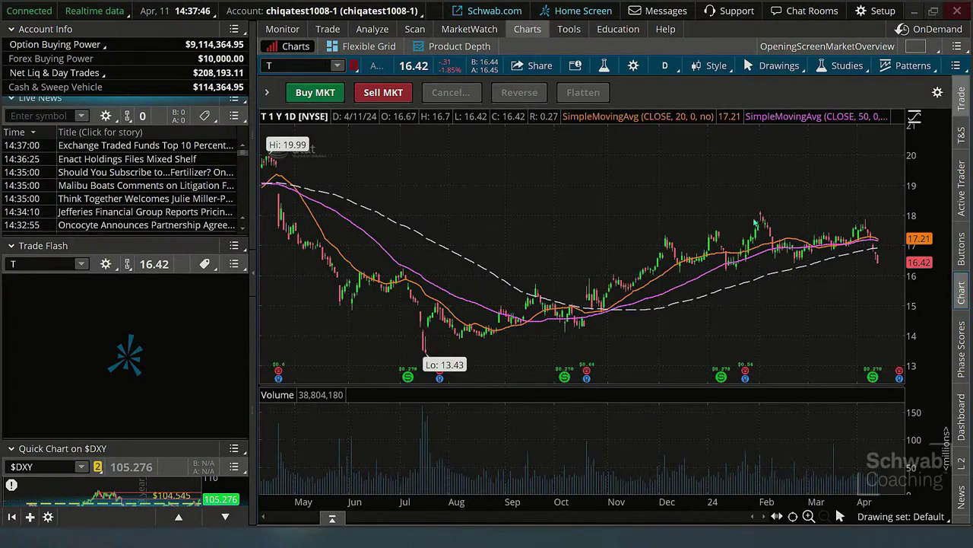
{"action": "left_click", "coordinate": [255, 289]}
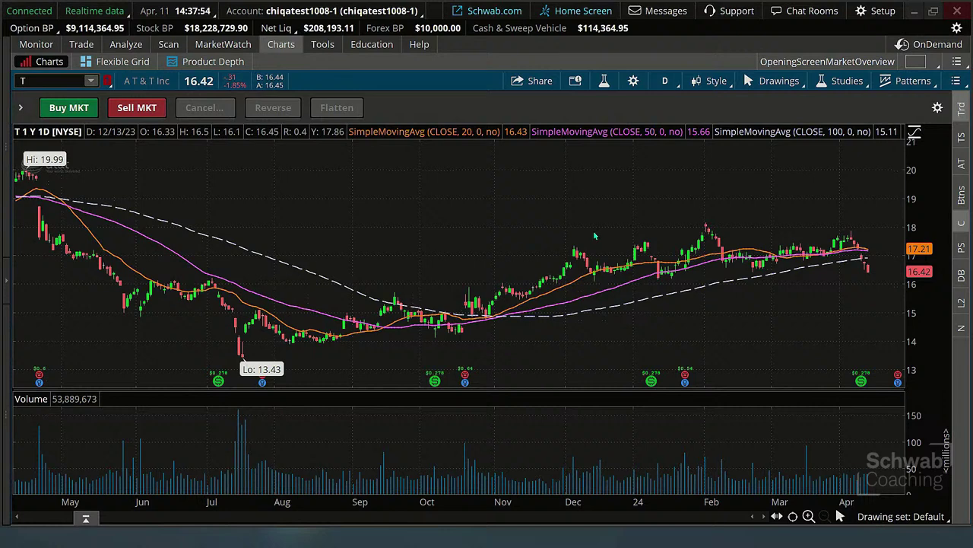
Make sure corporate actions are shown for equities in the chart settings, and examine the earnings markers beneath T's price chart
{"action": "left_click", "coordinate": [633, 81]}
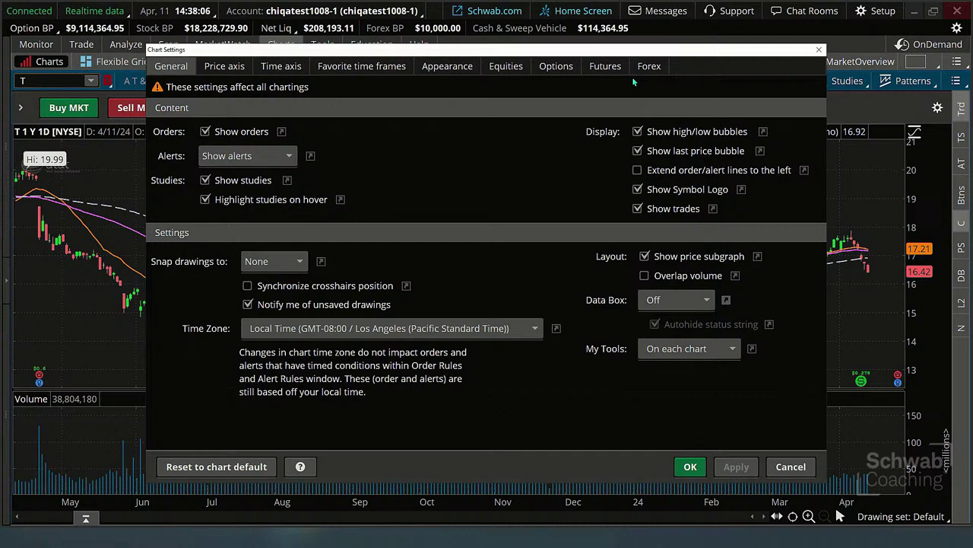
{"action": "left_click", "coordinate": [506, 66]}
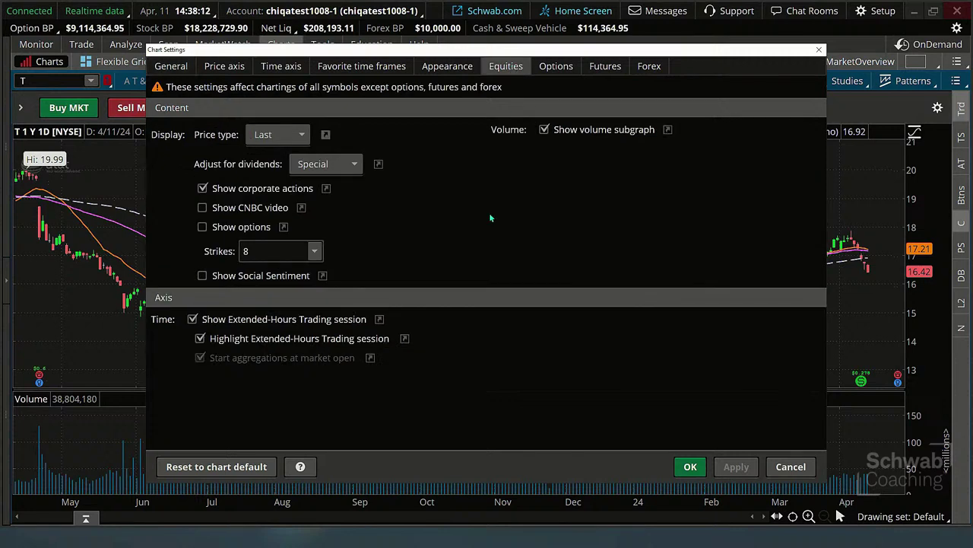
{"action": "left_click", "coordinate": [203, 187]}
{"action": "left_click", "coordinate": [202, 188]}
{"action": "left_click", "coordinate": [736, 466]}
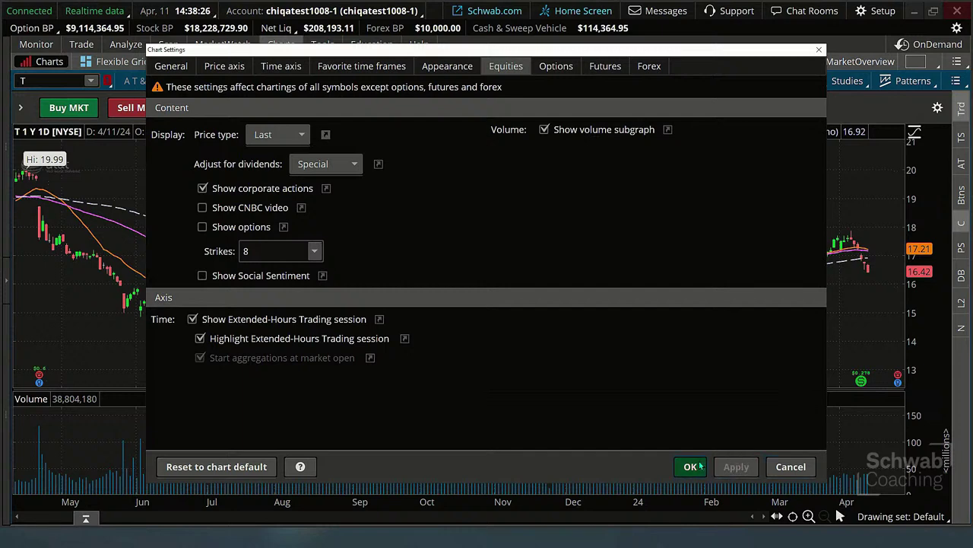
{"action": "left_click", "coordinate": [692, 466]}
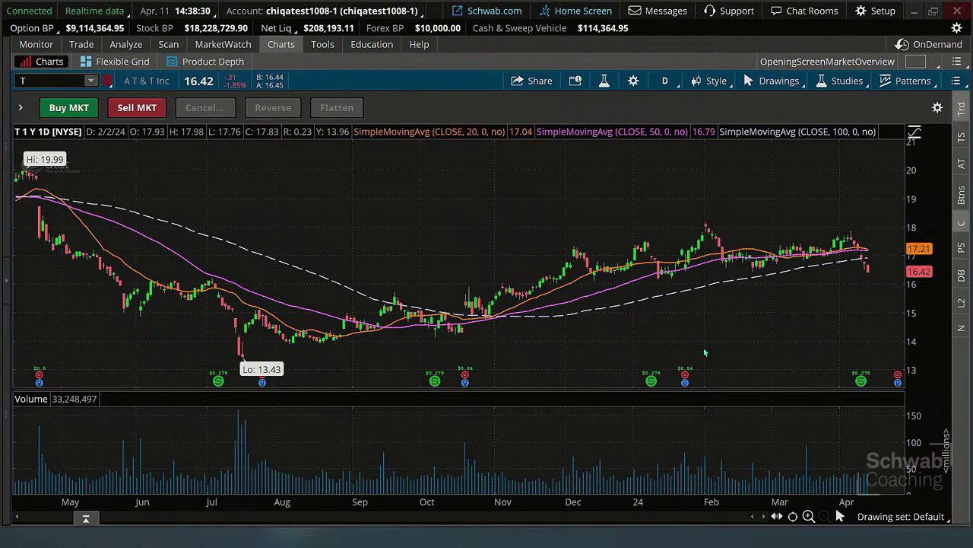
{"action": "mouse_move", "coordinate": [686, 383]}
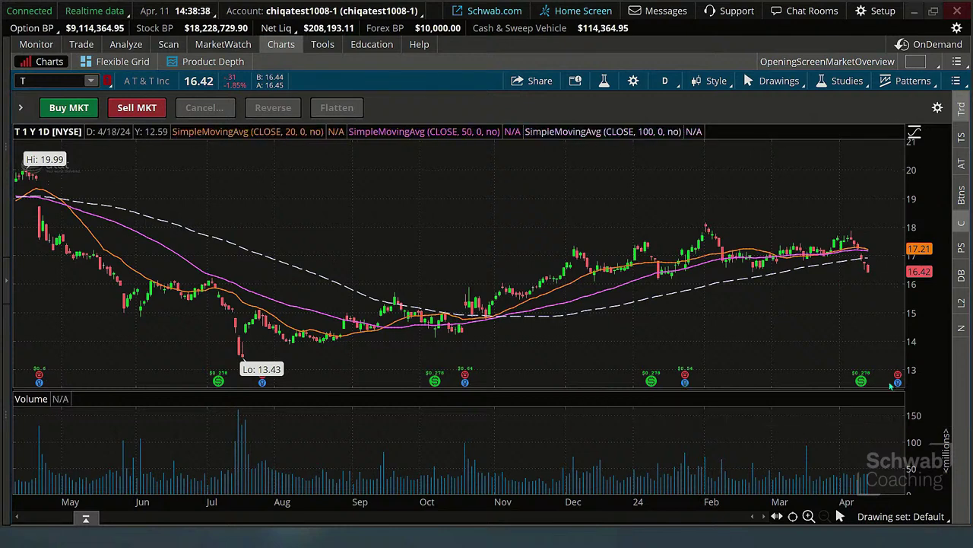
{"action": "mouse_move", "coordinate": [899, 385]}
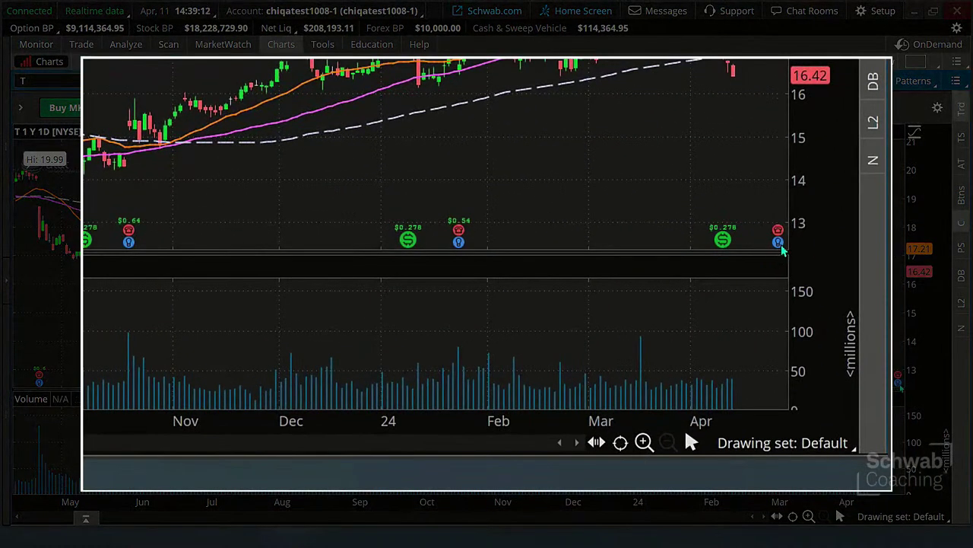
{"action": "mouse_move", "coordinate": [781, 248]}
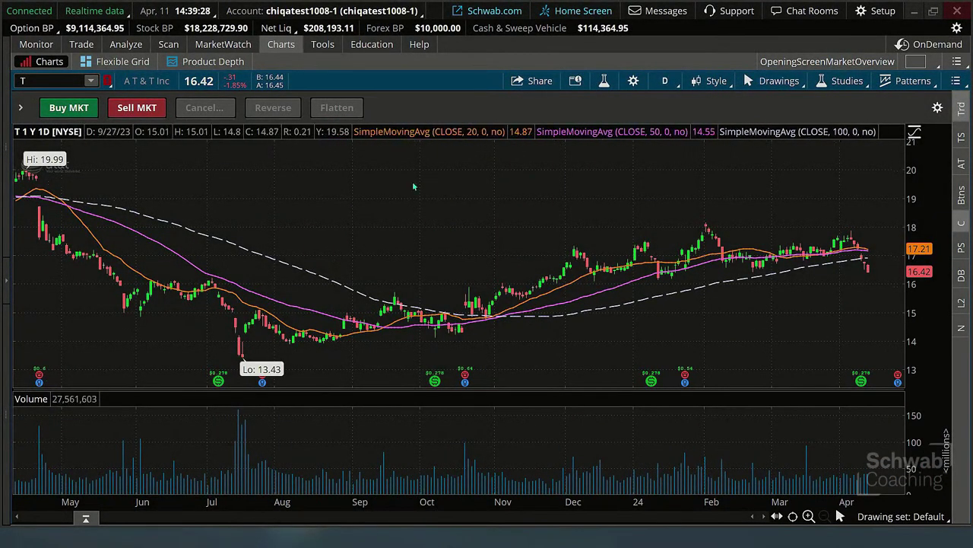
Set the chart's time-axis expansion area to 25 bars to the right and accept the chart settings
{"action": "left_click", "coordinate": [633, 81]}
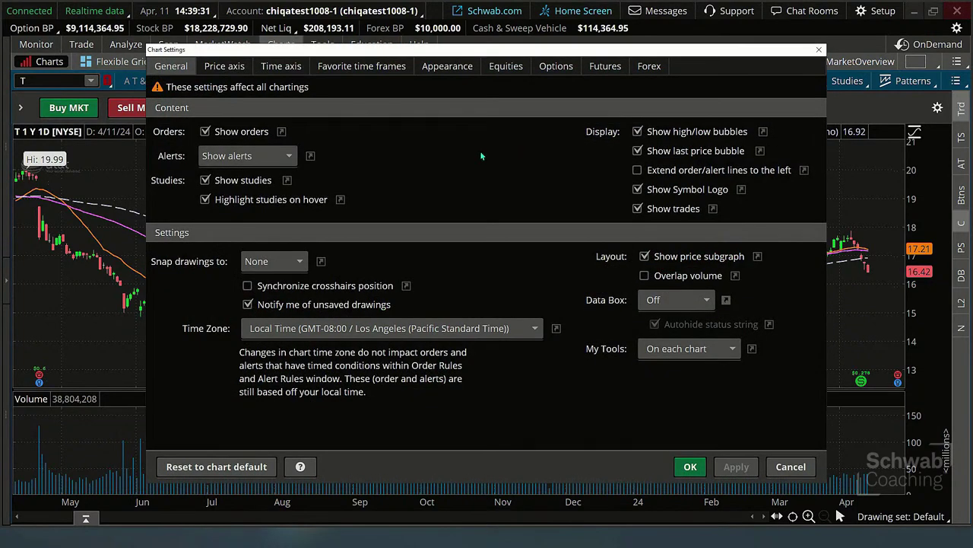
{"action": "left_click", "coordinate": [282, 67]}
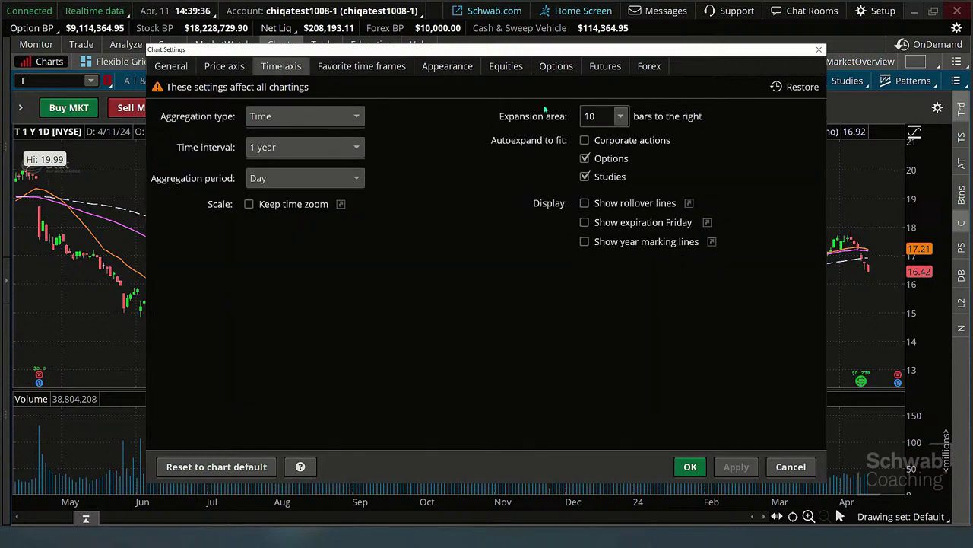
{"action": "left_click", "coordinate": [621, 118]}
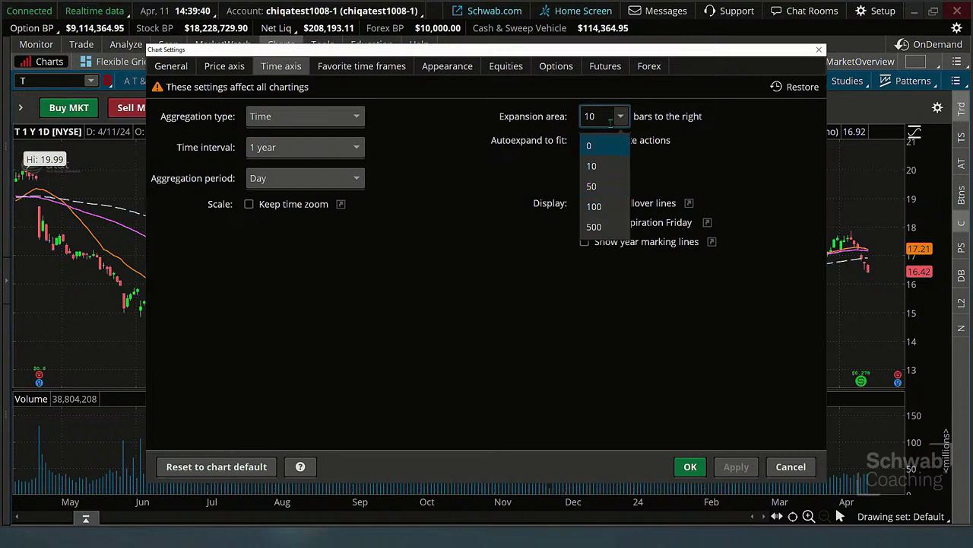
{"action": "key", "text": "BackSpace"}
{"action": "key", "text": "BackSpace"}
{"action": "type", "text": "25"}
{"action": "left_click", "coordinate": [737, 468]}
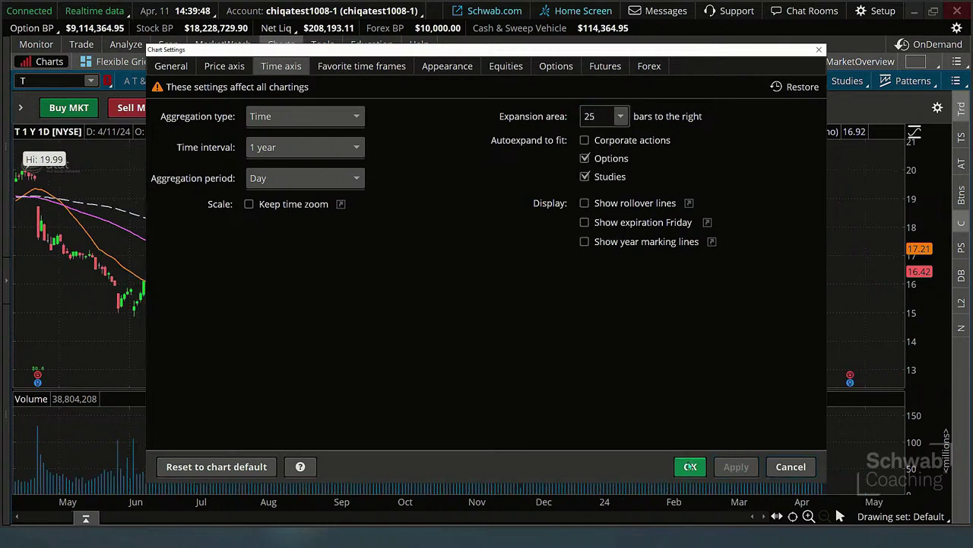
{"action": "left_click", "coordinate": [691, 466]}
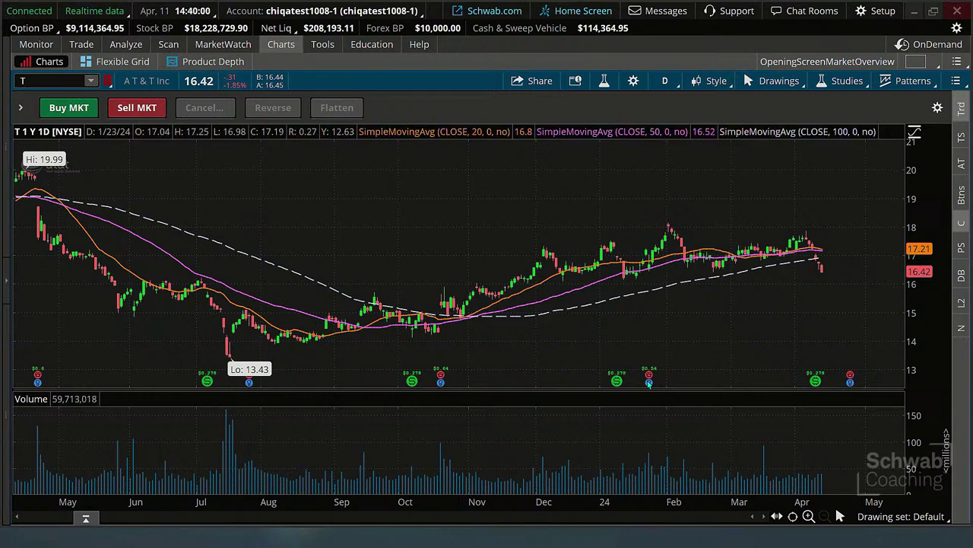
Review the details and available commands for T's January 2024 earnings marker and the preceding dividend marker, without choosing any
{"action": "mouse_move", "coordinate": [649, 384]}
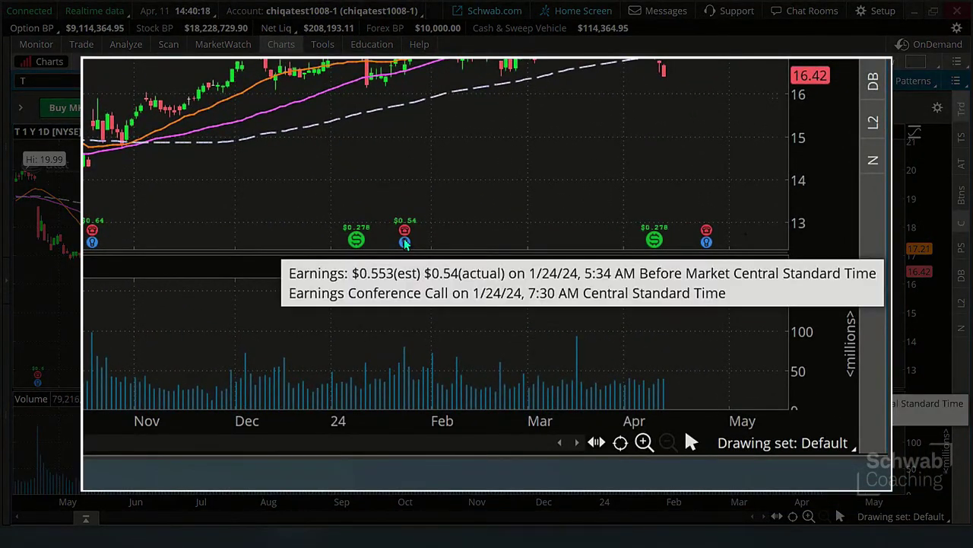
{"action": "left_click", "coordinate": [405, 242]}
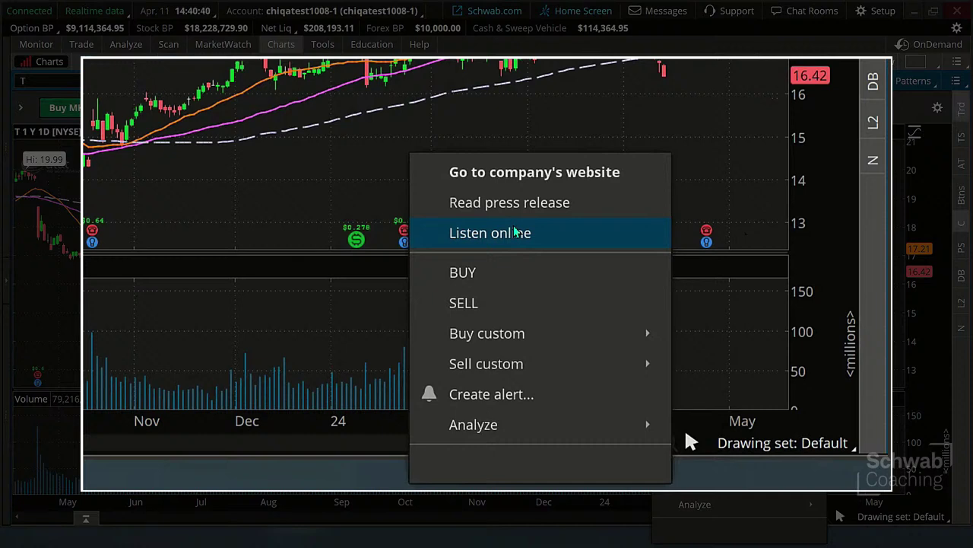
{"action": "key", "text": "Escape"}
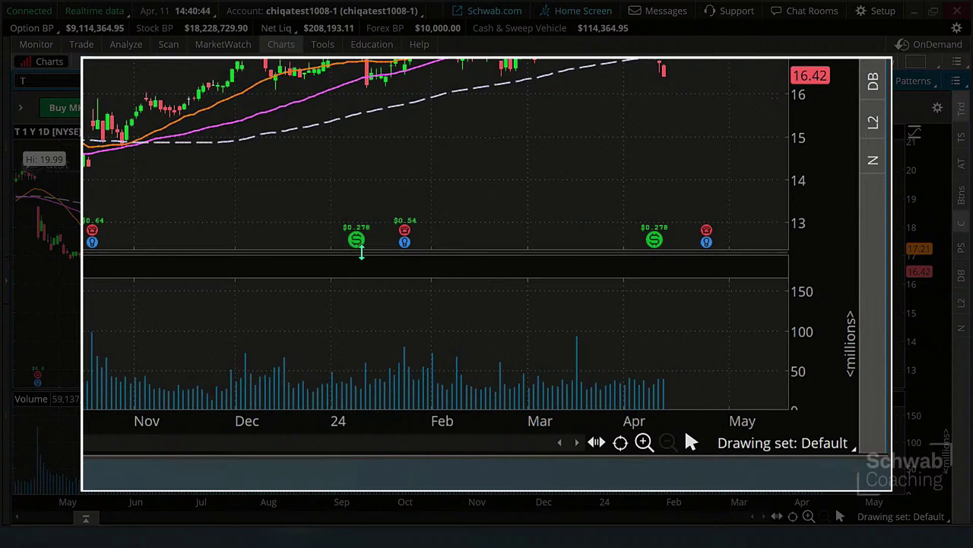
{"action": "mouse_move", "coordinate": [356, 241]}
{"action": "right_click", "coordinate": [355, 240]}
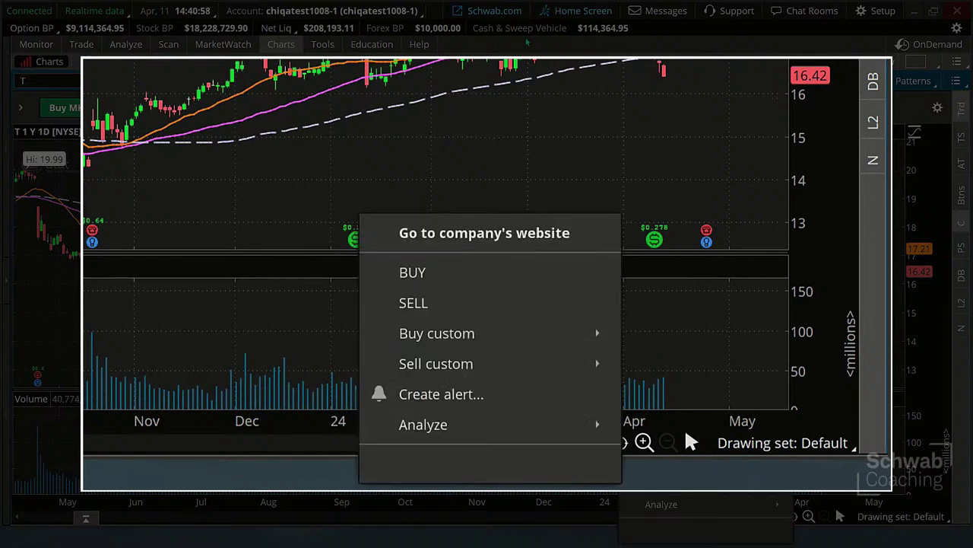
{"action": "left_click", "coordinate": [541, 107]}
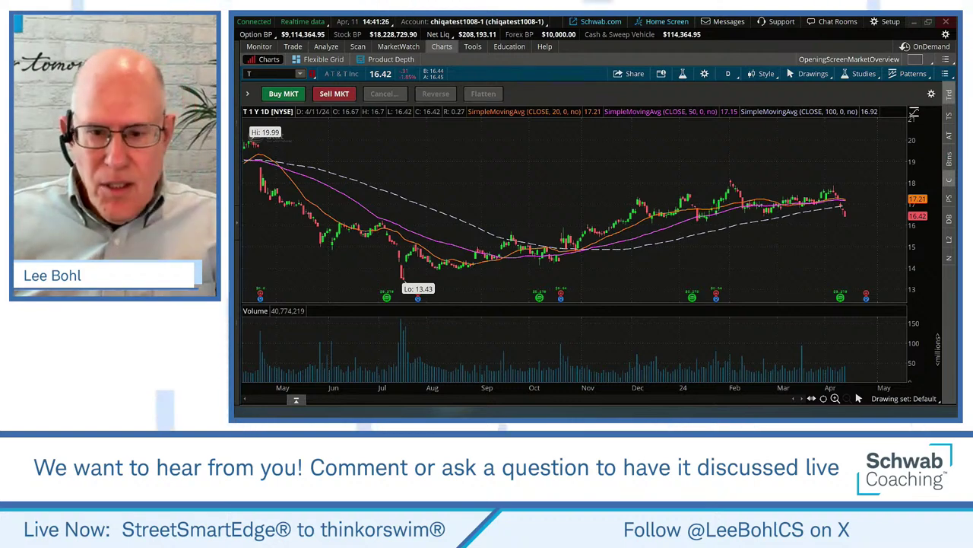
Switch to a new Chrome window and open the bookmarked Trader Talks: Schwab Coaching Webcasts channel on YouTube
{"action": "left_click_drag", "start_coordinate": [389, 167], "coordinate": [667, 122]}
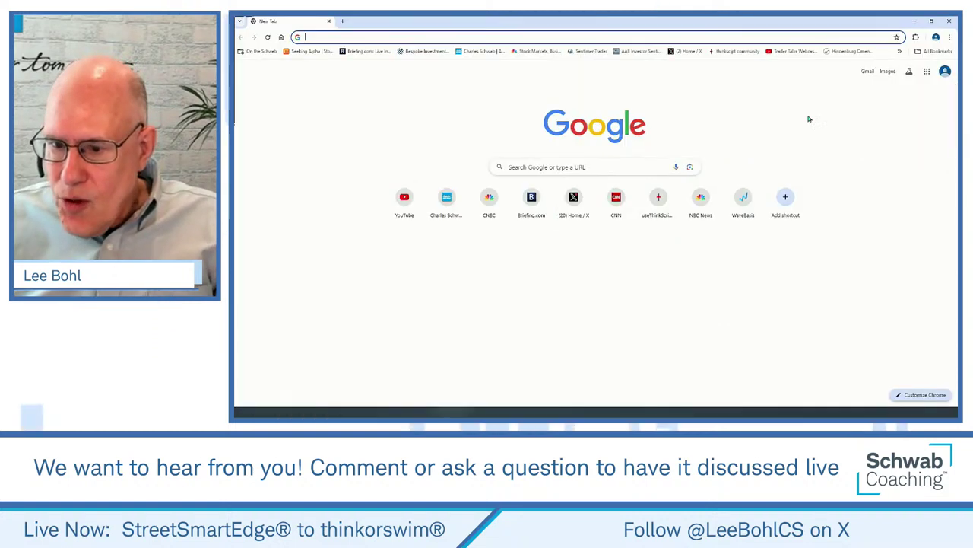
{"action": "left_click", "coordinate": [938, 106]}
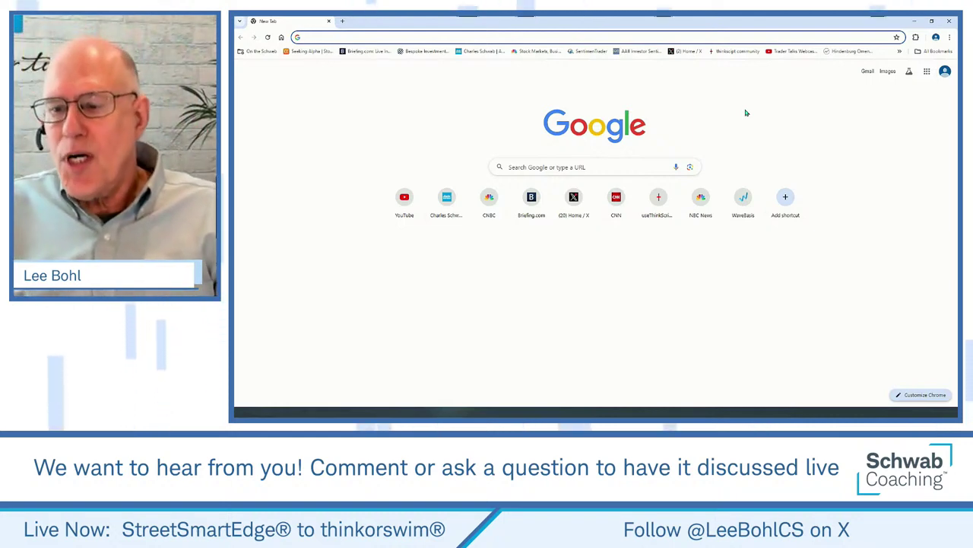
{"action": "left_click", "coordinate": [791, 52]}
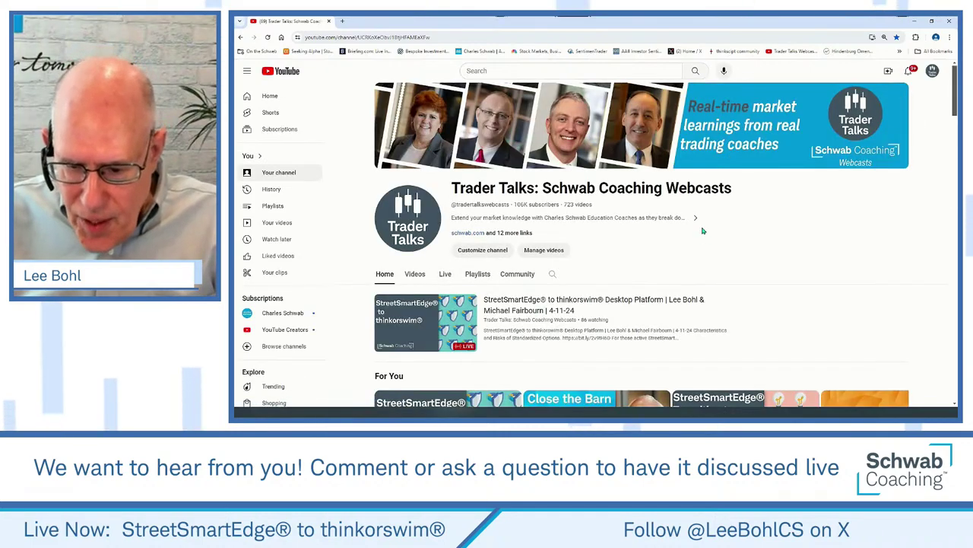
Look through the channel's For You videos for StreetSmart Edge to thinkorswim transition workshops
{"action": "scroll", "coordinate": [702, 237], "scroll_direction": "down", "scroll_amount": 2}
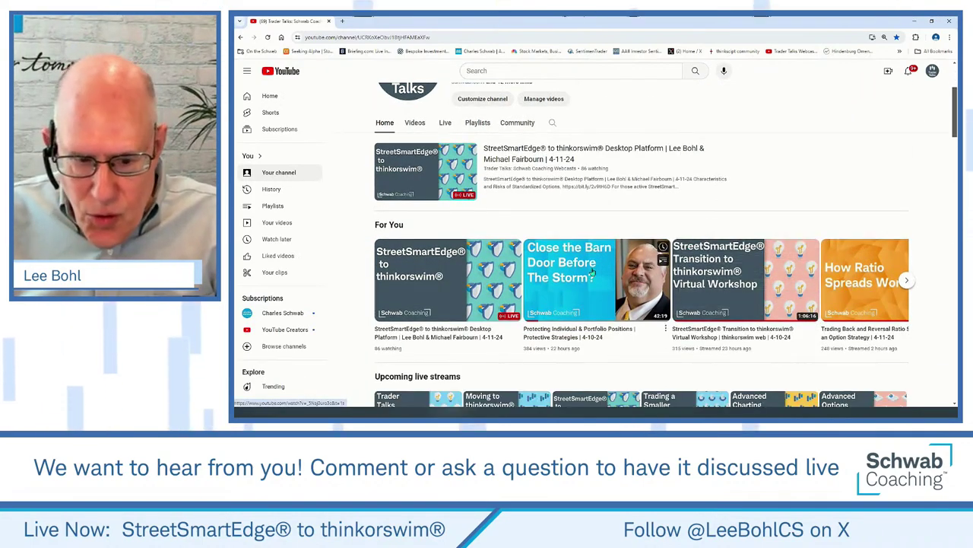
{"action": "left_click", "coordinate": [911, 283]}
{"action": "left_click", "coordinate": [910, 282]}
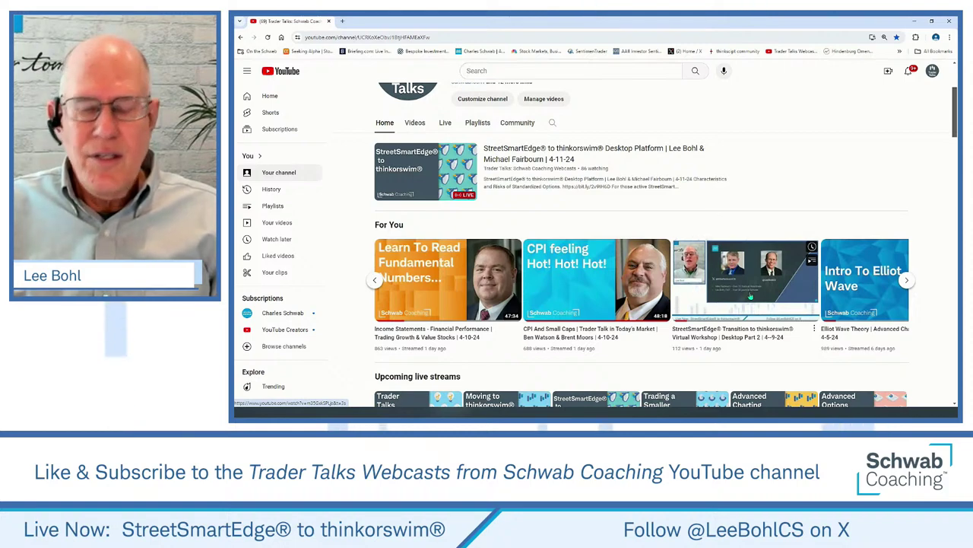
{"action": "left_click", "coordinate": [908, 280]}
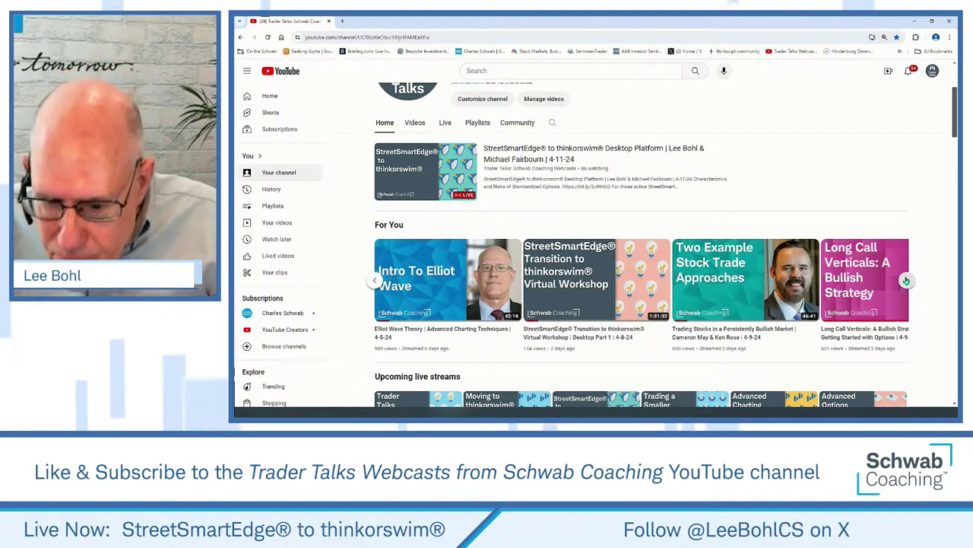
{"action": "left_click", "coordinate": [375, 281]}
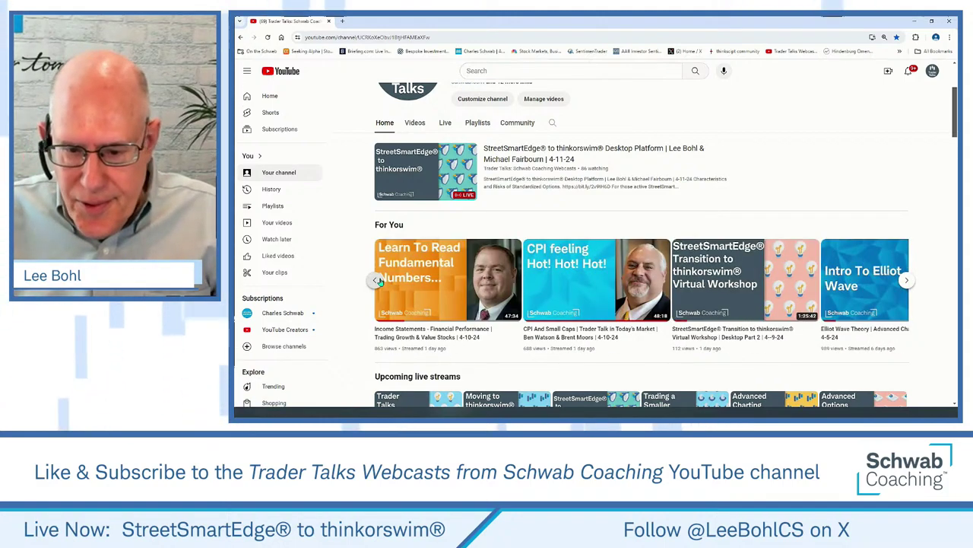
{"action": "left_click", "coordinate": [908, 281]}
{"action": "left_click", "coordinate": [908, 280]}
{"action": "left_click", "coordinate": [908, 280]}
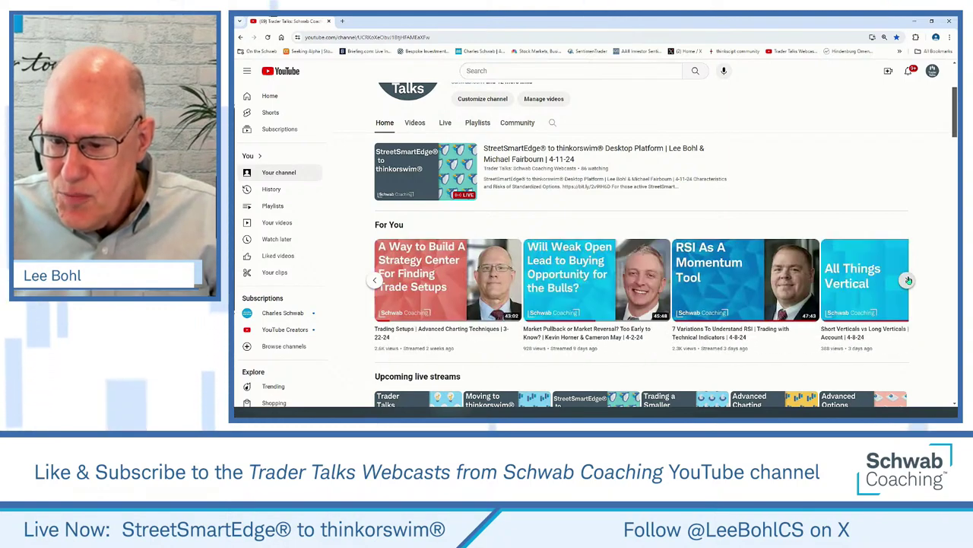
{"action": "left_click", "coordinate": [909, 281]}
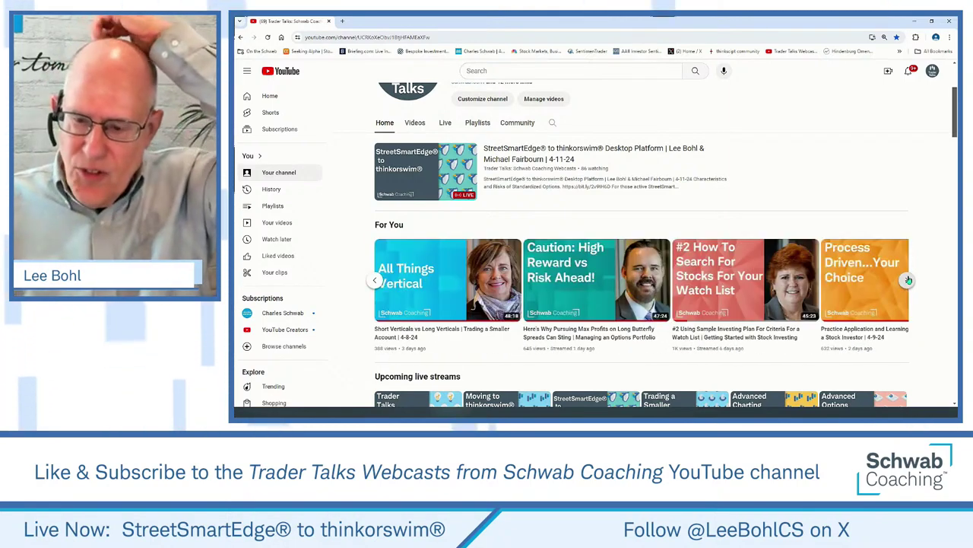
{"action": "left_click", "coordinate": [908, 281]}
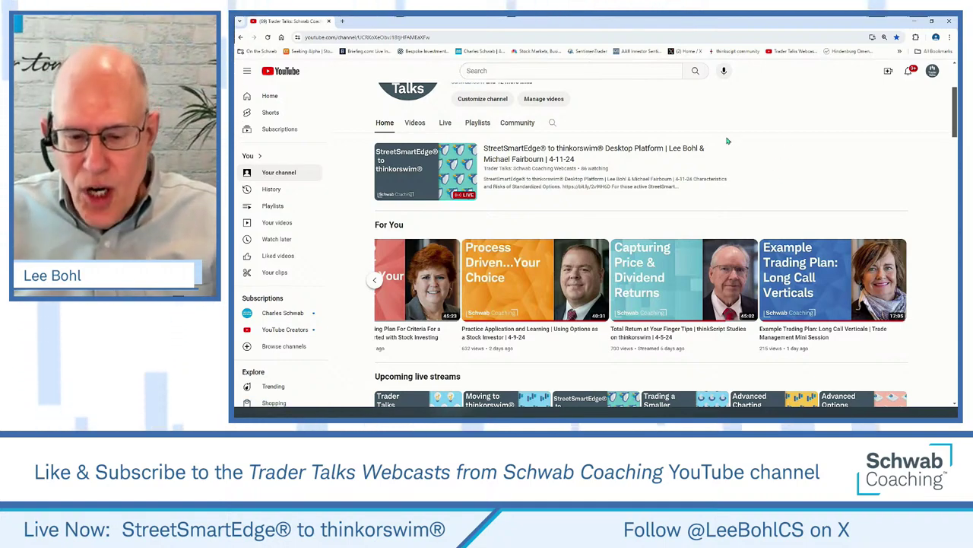
Examine the channel's upcoming live streams and its playlists on getting started, StreetSmart Edge to thinkorswim desktop, and thinkorswim Web
{"action": "scroll", "coordinate": [705, 171], "scroll_direction": "down", "scroll_amount": 3}
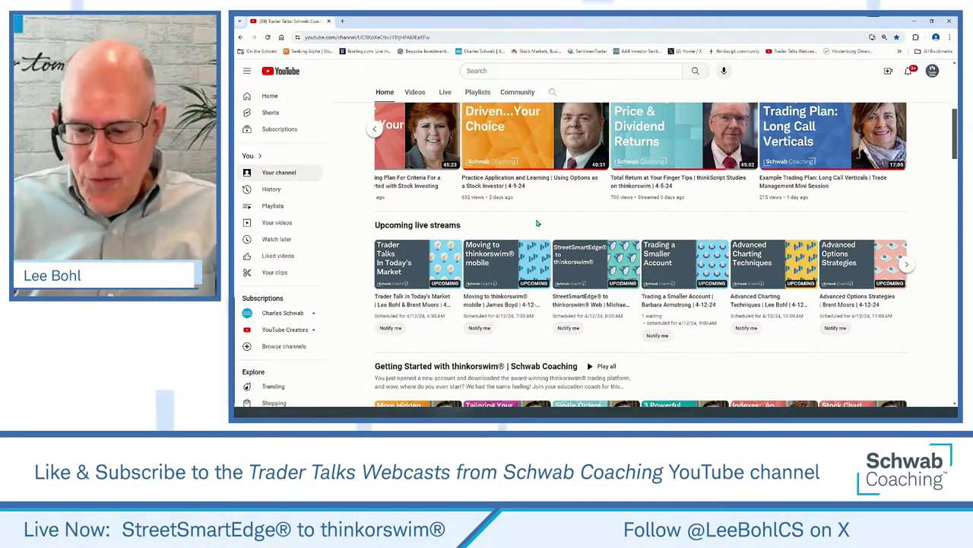
{"action": "scroll", "coordinate": [638, 220], "scroll_direction": "down", "scroll_amount": 2}
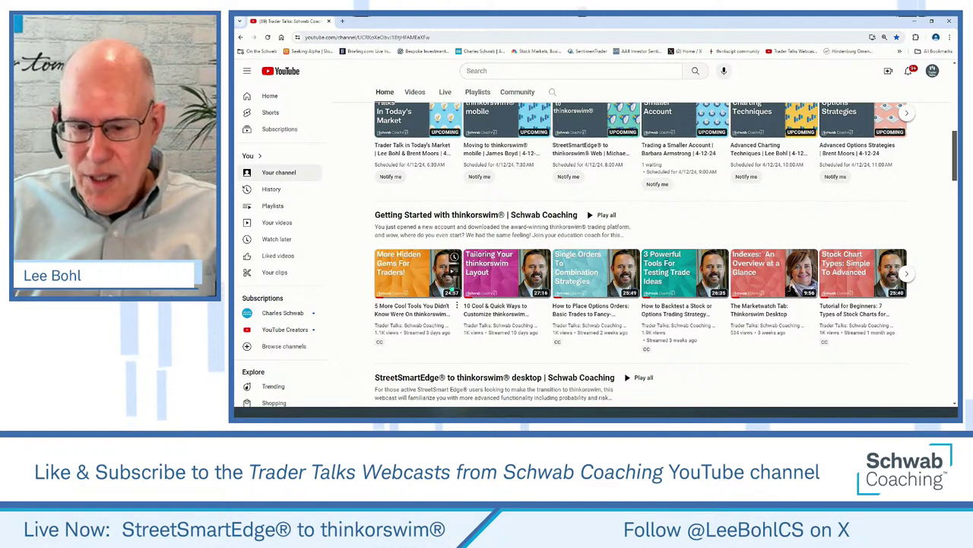
{"action": "mouse_move", "coordinate": [681, 293]}
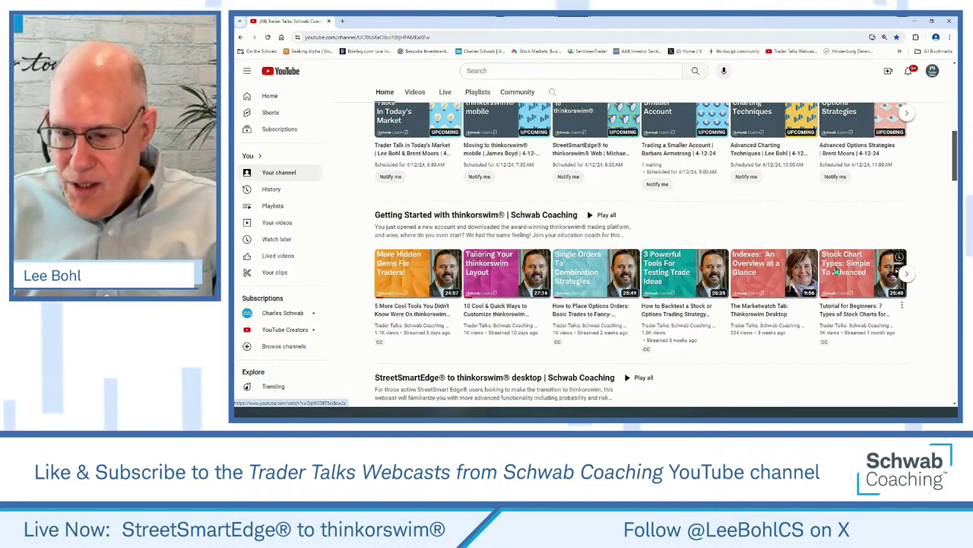
{"action": "scroll", "coordinate": [746, 304], "scroll_direction": "down", "scroll_amount": 2}
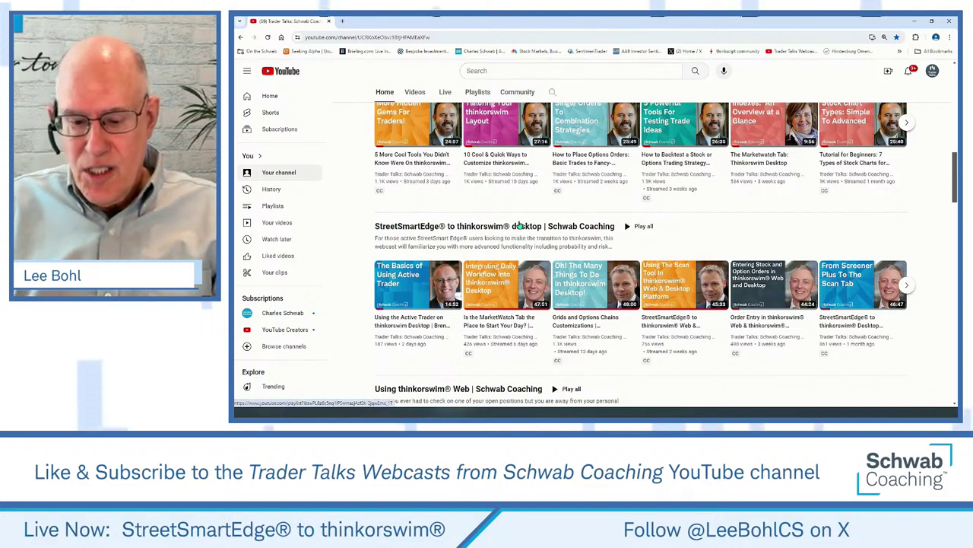
{"action": "scroll", "coordinate": [519, 226], "scroll_direction": "down", "scroll_amount": 2}
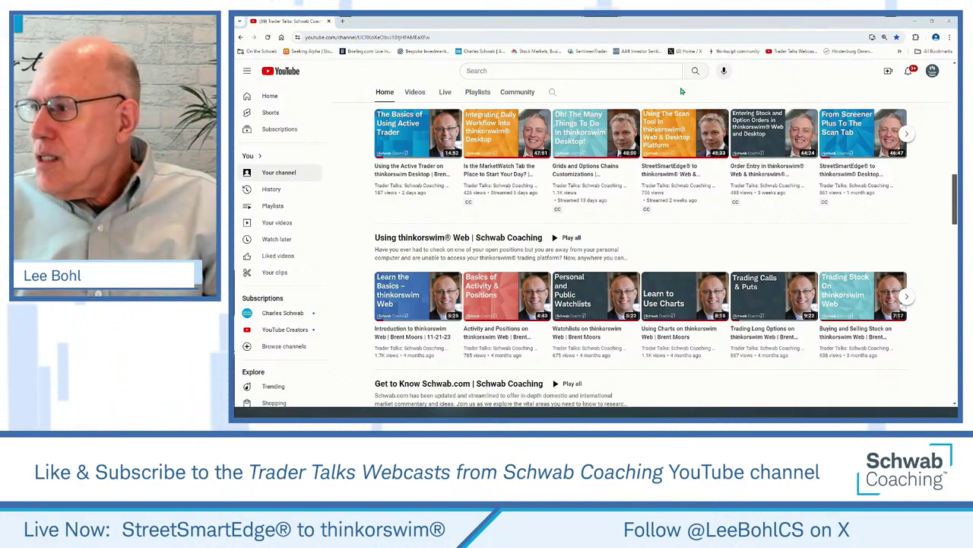
Switch to StreetSmart Edge, review the Platform Transition Tools resources, and dismiss the list
{"action": "key", "text": "alt+Tab"}
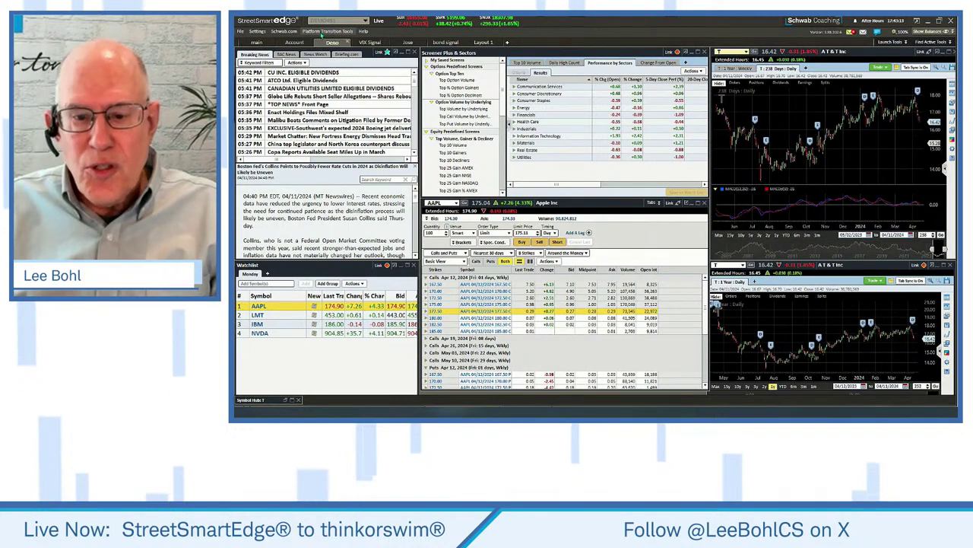
{"action": "left_click", "coordinate": [322, 35]}
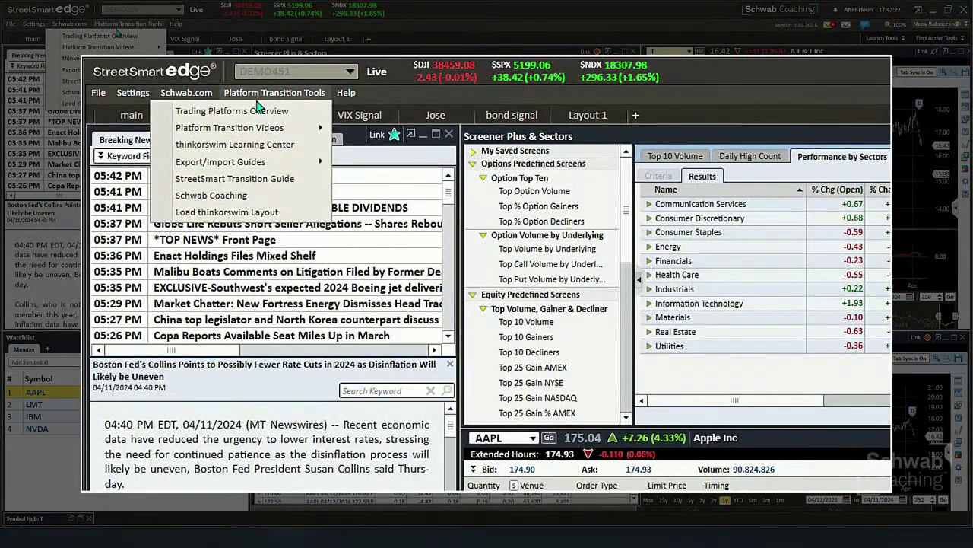
{"action": "mouse_move", "coordinate": [346, 92]}
{"action": "key", "text": "Escape"}
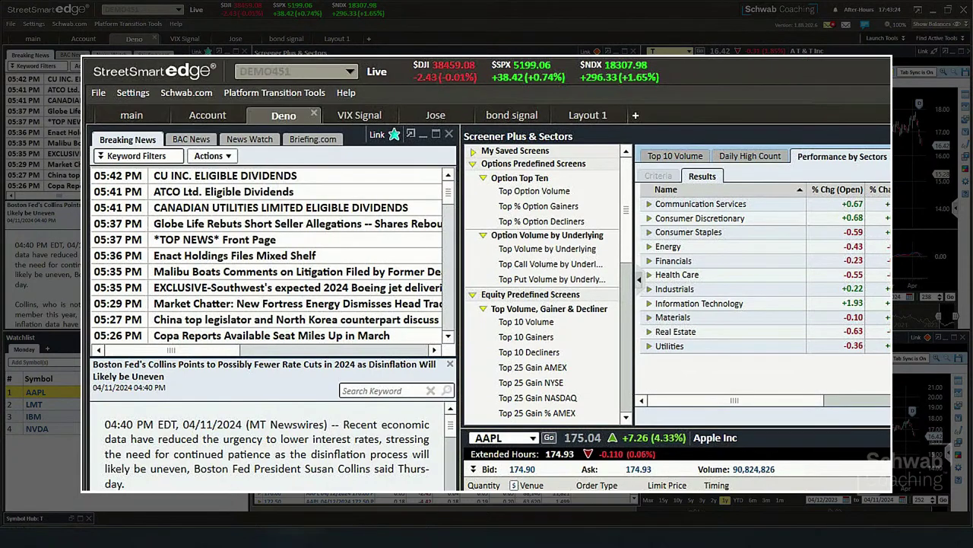